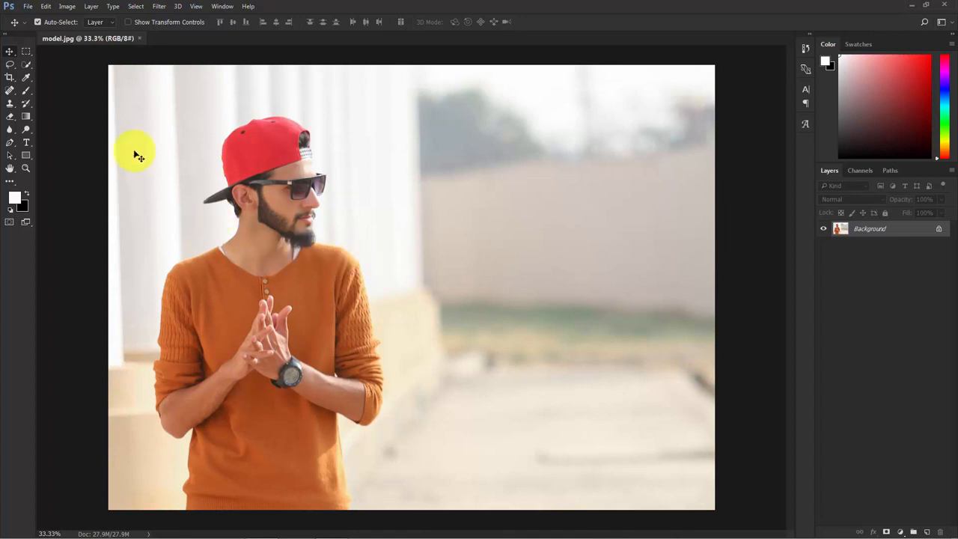
- Make a rough selection of the man's body, face and cap with the Quick Selection tool
{"action": "left_click", "coordinate": [28, 66]}
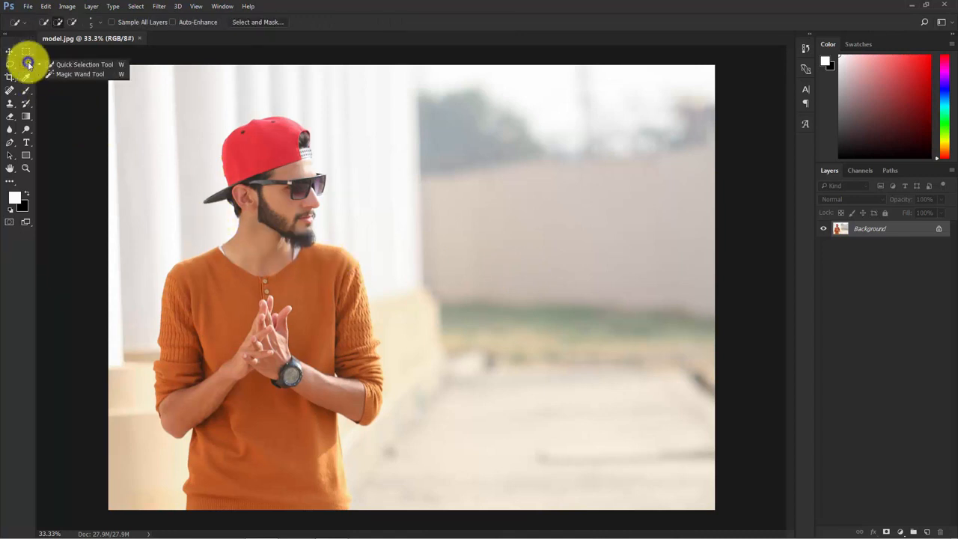
{"action": "left_click", "coordinate": [95, 66]}
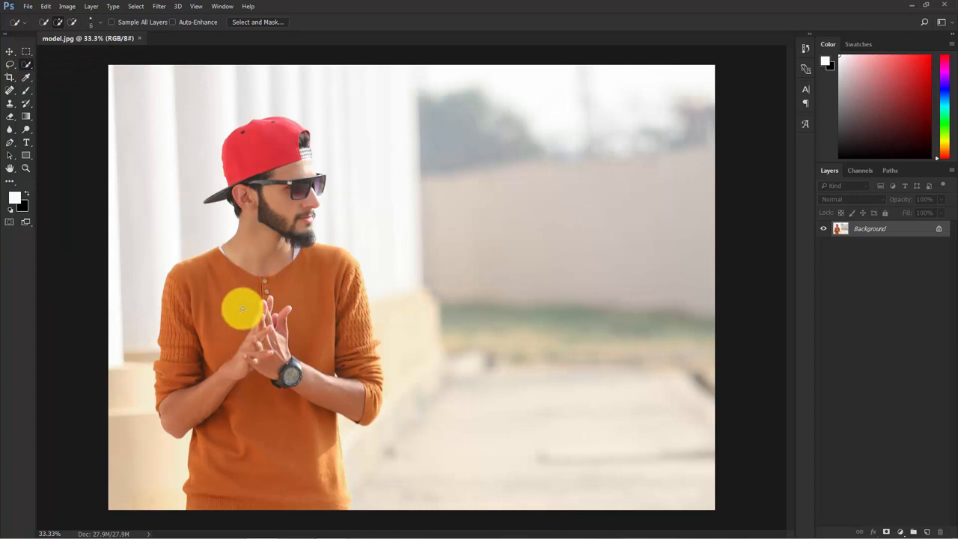
{"action": "mouse_move", "coordinate": [245, 298]}
{"action": "left_mouse_down"}
{"action": "mouse_move", "coordinate": [264, 271]}
{"action": "mouse_move", "coordinate": [244, 334]}
{"action": "mouse_move", "coordinate": [245, 349]}
{"action": "mouse_move", "coordinate": [258, 329]}
{"action": "mouse_move", "coordinate": [260, 352]}
{"action": "mouse_move", "coordinate": [251, 464]}
{"action": "mouse_move", "coordinate": [210, 350]}
{"action": "mouse_move", "coordinate": [215, 319]}
{"action": "mouse_move", "coordinate": [239, 300]}
{"action": "mouse_move", "coordinate": [281, 297]}
{"action": "mouse_move", "coordinate": [334, 316]}
{"action": "mouse_move", "coordinate": [353, 364]}
{"action": "left_mouse_up"}
{"action": "mouse_move", "coordinate": [290, 270]}
{"action": "left_mouse_down"}
{"action": "mouse_move", "coordinate": [278, 197]}
{"action": "mouse_move", "coordinate": [235, 208]}
{"action": "mouse_move", "coordinate": [225, 299]}
{"action": "mouse_move", "coordinate": [312, 327]}
{"action": "left_mouse_up"}
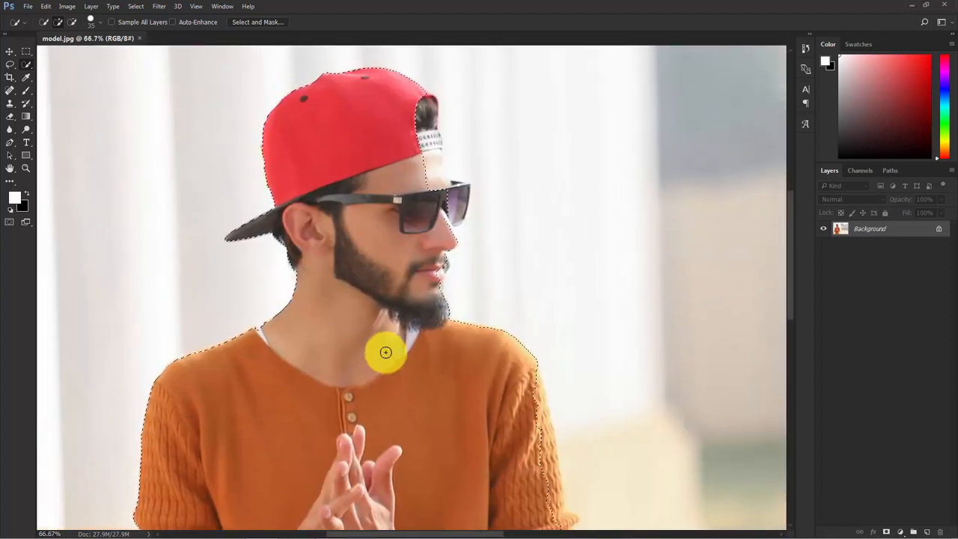
- Extend the selection over the cap's opening and strap, the forehead and the outer edge of the watch arm's sleeve
{"action": "mouse_move", "coordinate": [411, 133]}
{"action": "left_mouse_down"}
{"action": "mouse_move", "coordinate": [438, 184]}
{"action": "mouse_move", "coordinate": [425, 109]}
{"action": "left_mouse_up"}
{"action": "mouse_move", "coordinate": [470, 394]}
{"action": "left_mouse_down"}
{"action": "mouse_move", "coordinate": [418, 337]}
{"action": "mouse_move", "coordinate": [369, 144]}
{"action": "left_mouse_up"}
{"action": "mouse_move", "coordinate": [464, 282]}
{"action": "left_mouse_down"}
{"action": "mouse_move", "coordinate": [461, 293]}
{"action": "mouse_move", "coordinate": [439, 172]}
{"action": "mouse_move", "coordinate": [467, 295]}
{"action": "left_mouse_up"}
{"action": "left_click", "coordinate": [467, 294]}
{"action": "left_click_drag", "start_coordinate": [474, 331], "coordinate": [474, 345]}
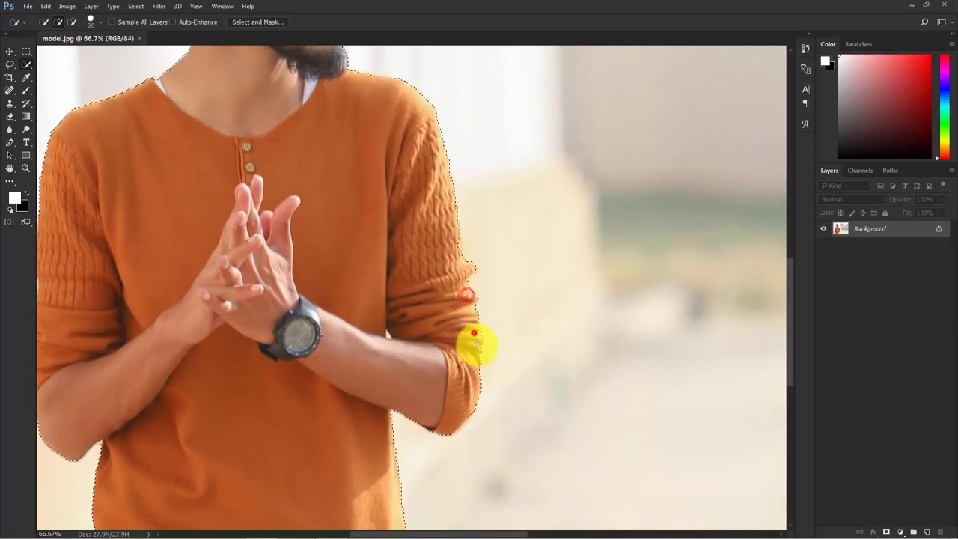
{"action": "left_click_drag", "start_coordinate": [188, 295], "coordinate": [347, 275]}
{"action": "left_click_drag", "start_coordinate": [349, 235], "coordinate": [279, 472]}
{"action": "left_click_drag", "start_coordinate": [251, 293], "coordinate": [214, 334]}
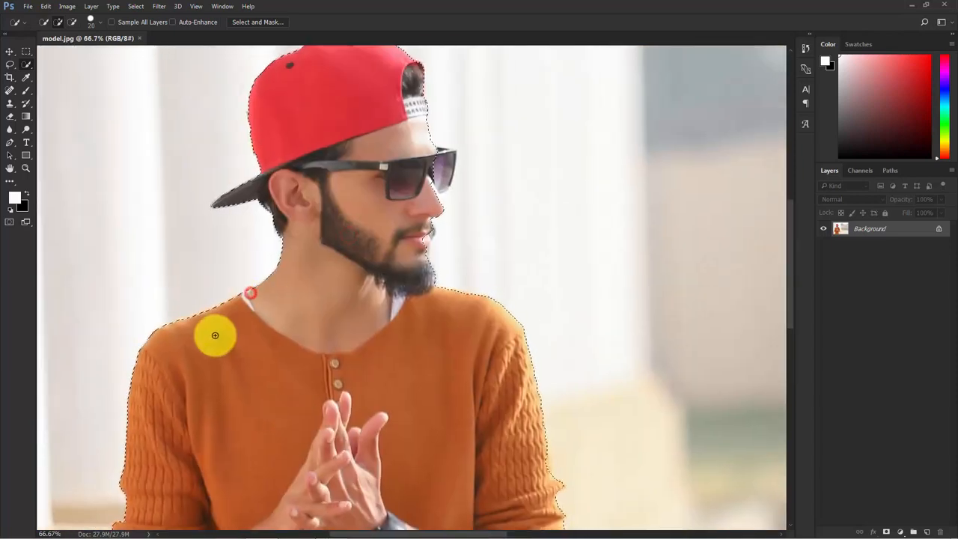
- Add the missing lip and sunglasses edges to the selection using a brush size of 5
{"action": "key", "text": "ctrl+plus"}
{"action": "key", "text": "ctrl+plus"}
{"action": "left_click_drag", "start_coordinate": [252, 158], "coordinate": [195, 319]}
{"action": "key", "text": "bracketleft"}
{"action": "key", "text": "bracketleft"}
{"action": "key", "text": "bracketleft"}
{"action": "mouse_move", "coordinate": [400, 291]}
{"action": "left_mouse_down"}
{"action": "mouse_move", "coordinate": [396, 324]}
{"action": "mouse_move", "coordinate": [401, 291]}
{"action": "left_mouse_up"}
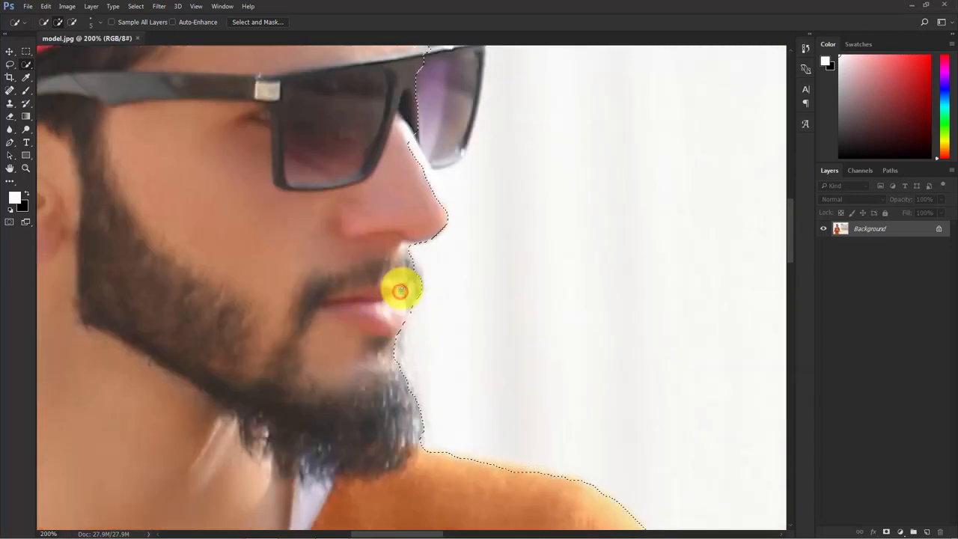
{"action": "scroll", "coordinate": [403, 264], "scroll_direction": "up", "scroll_amount": 3}
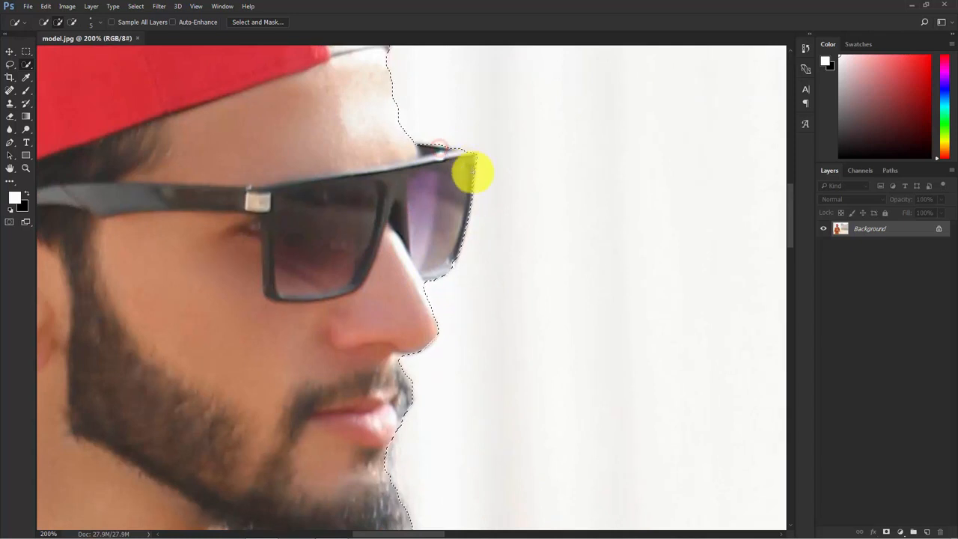
{"action": "scroll", "coordinate": [382, 265], "scroll_direction": "up", "scroll_amount": 10}
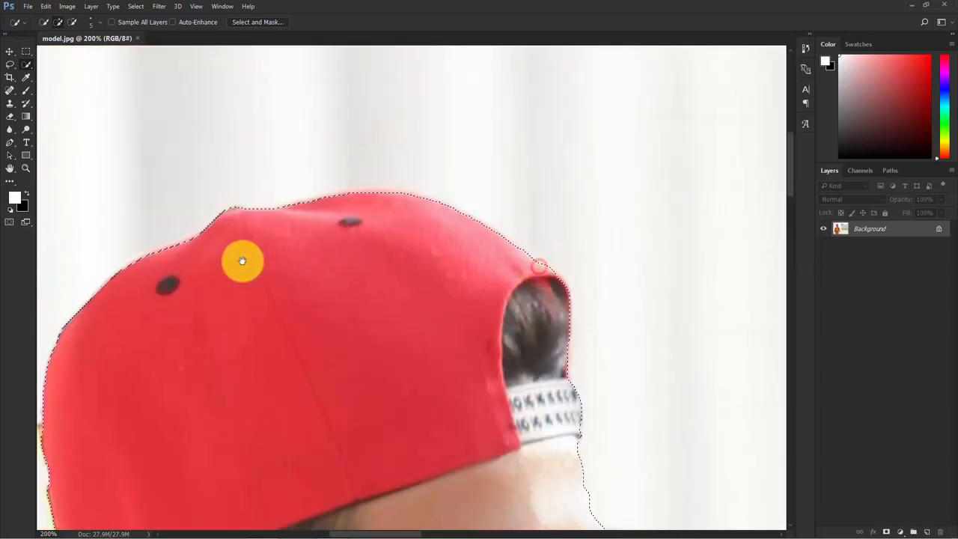
- Examine the selection outline around the cap, hands, watch arm and sweater for missed areas
{"action": "left_click_drag", "start_coordinate": [313, 244], "coordinate": [404, 220]}
{"action": "left_click_drag", "start_coordinate": [480, 419], "coordinate": [416, 305]}
{"action": "scroll", "coordinate": [415, 304], "scroll_direction": "down", "scroll_amount": 15}
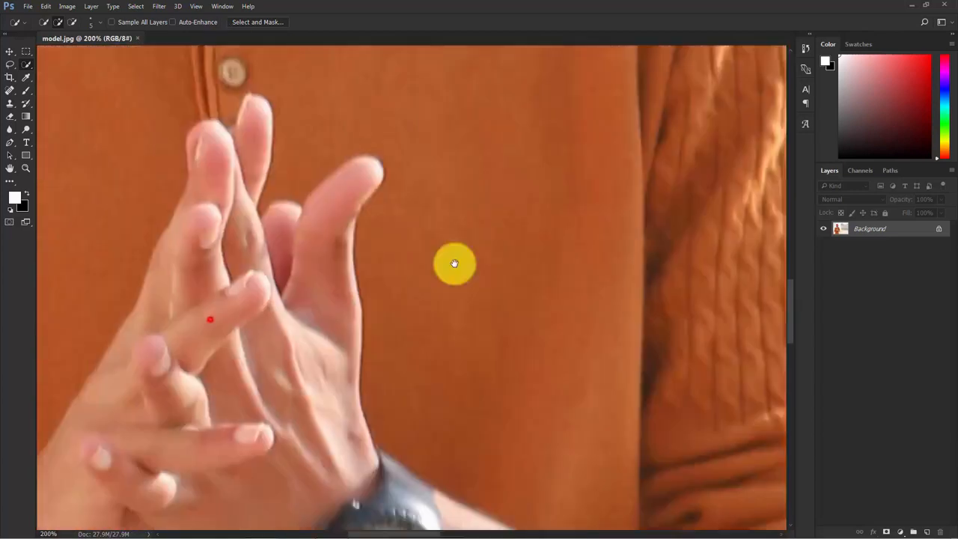
{"action": "left_click_drag", "start_coordinate": [529, 177], "coordinate": [533, 182]}
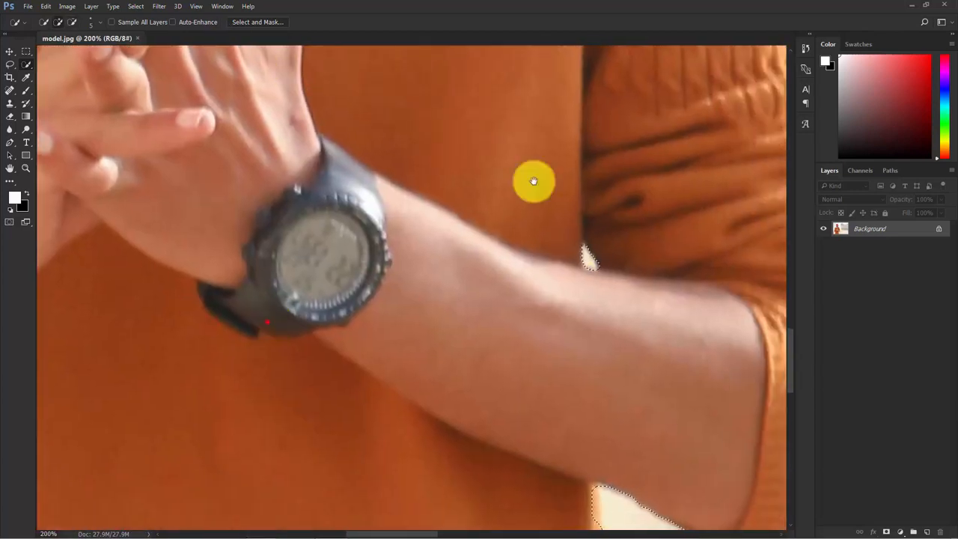
{"action": "left_click_drag", "start_coordinate": [268, 321], "coordinate": [704, 479]}
{"action": "left_click_drag", "start_coordinate": [413, 202], "coordinate": [255, 397]}
{"action": "left_click_drag", "start_coordinate": [514, 216], "coordinate": [361, 293]}
{"action": "key", "text": "ctrl+minus"}
{"action": "key", "text": "ctrl+minus"}
{"action": "key", "text": "ctrl+minus"}
{"action": "key", "text": "ctrl+minus"}
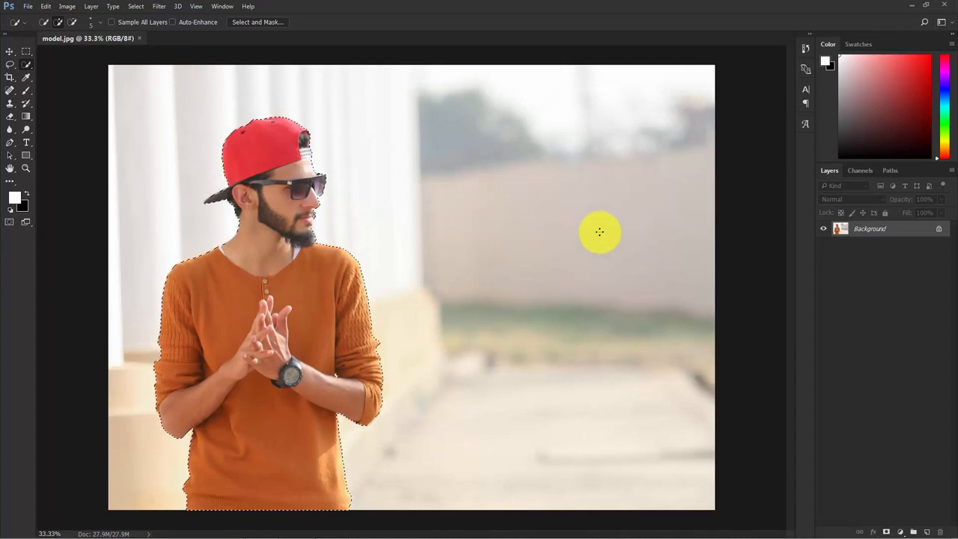
- Open the selection in Select and Mask and preview it On Black at 100% opacity
{"action": "left_click", "coordinate": [255, 24]}
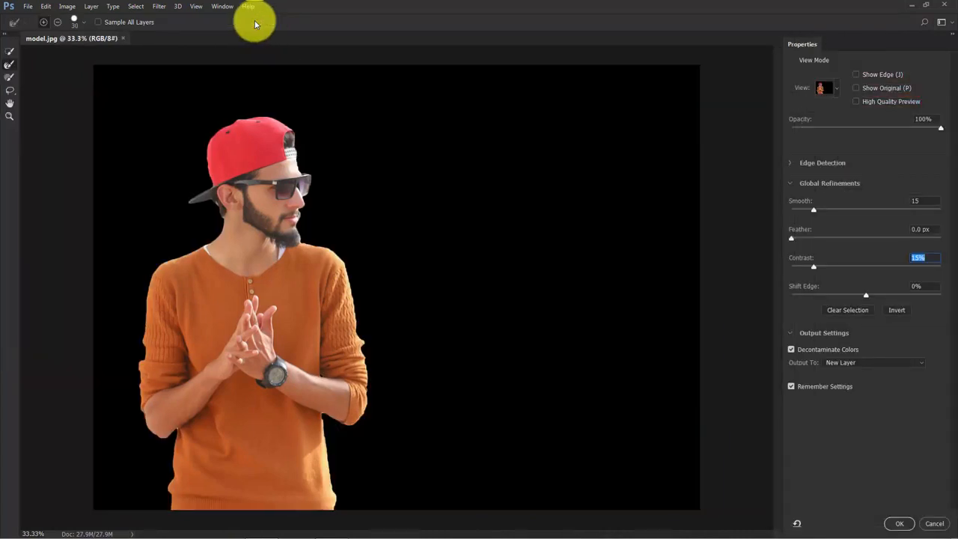
{"action": "left_click", "coordinate": [838, 88]}
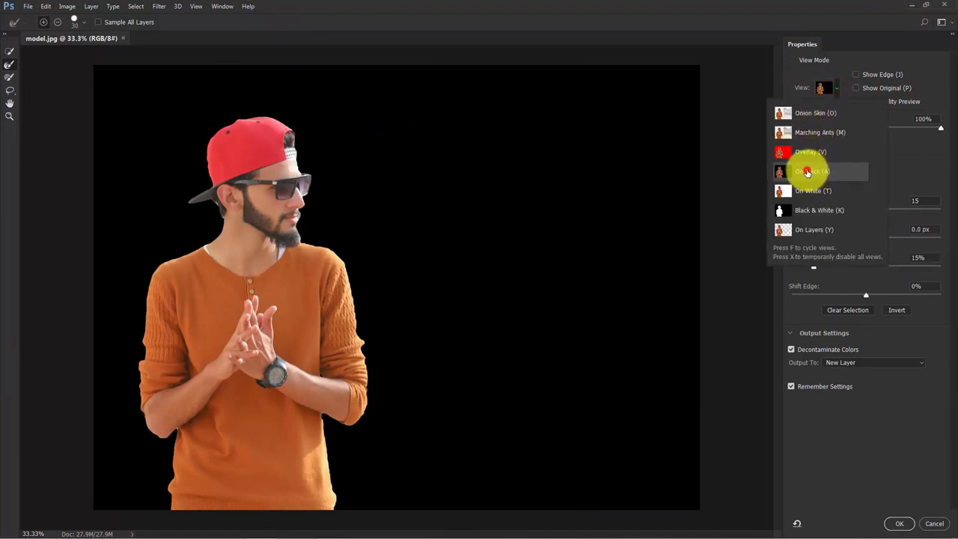
{"action": "left_click", "coordinate": [908, 152]}
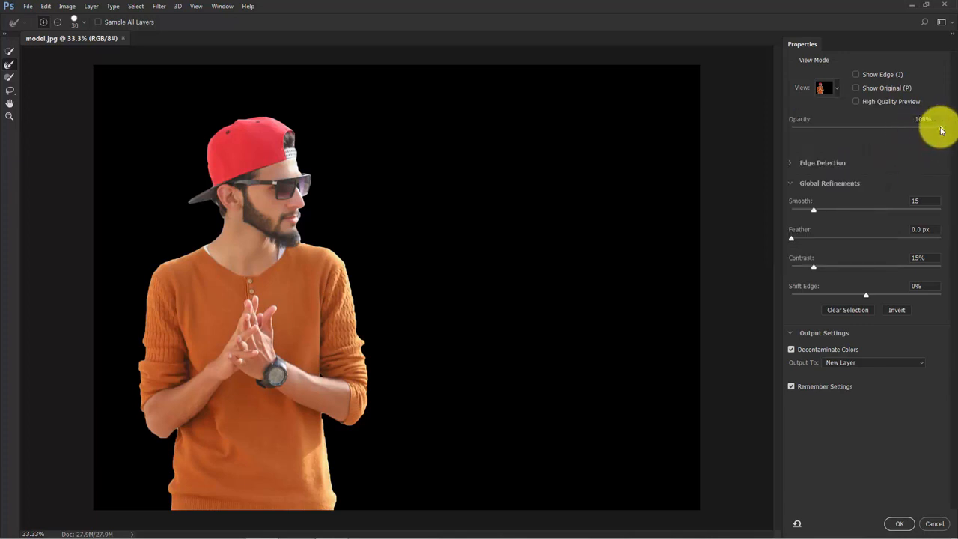
{"action": "mouse_move", "coordinate": [941, 129]}
{"action": "left_mouse_down"}
{"action": "mouse_move", "coordinate": [929, 131]}
{"action": "mouse_move", "coordinate": [944, 133]}
{"action": "left_mouse_up"}
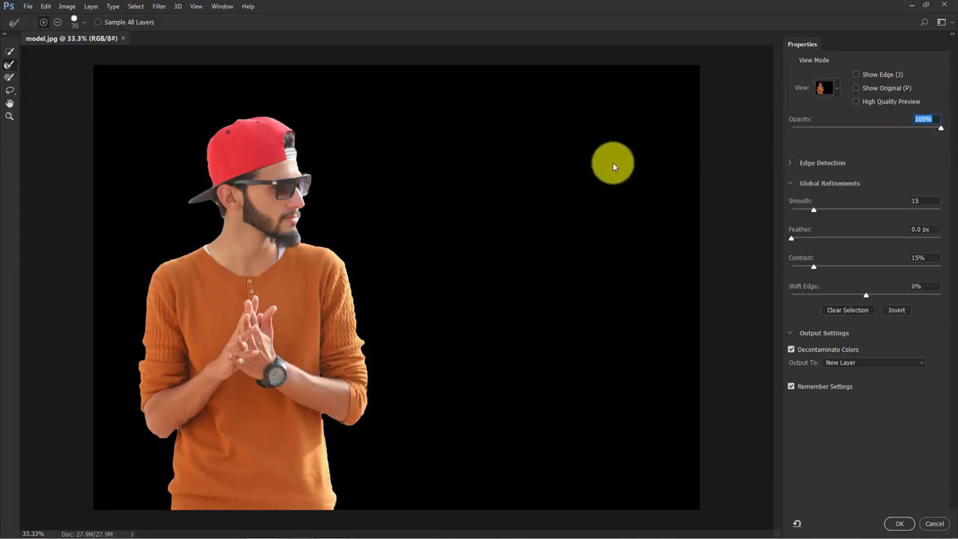
- Refine the hair edge behind the ear and below the cap brim with the Refine Edge Brush
{"action": "left_click", "coordinate": [9, 66]}
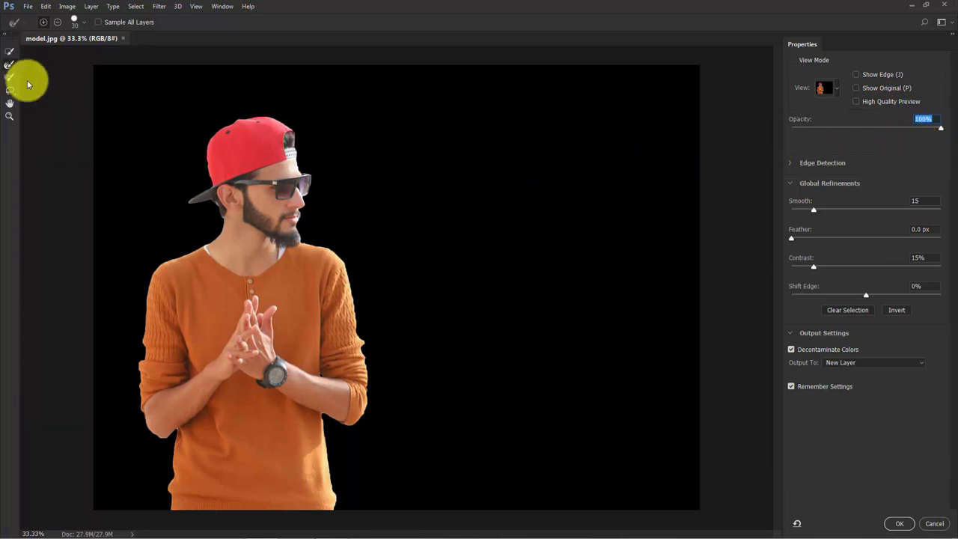
{"action": "key", "text": "ctrl+plus"}
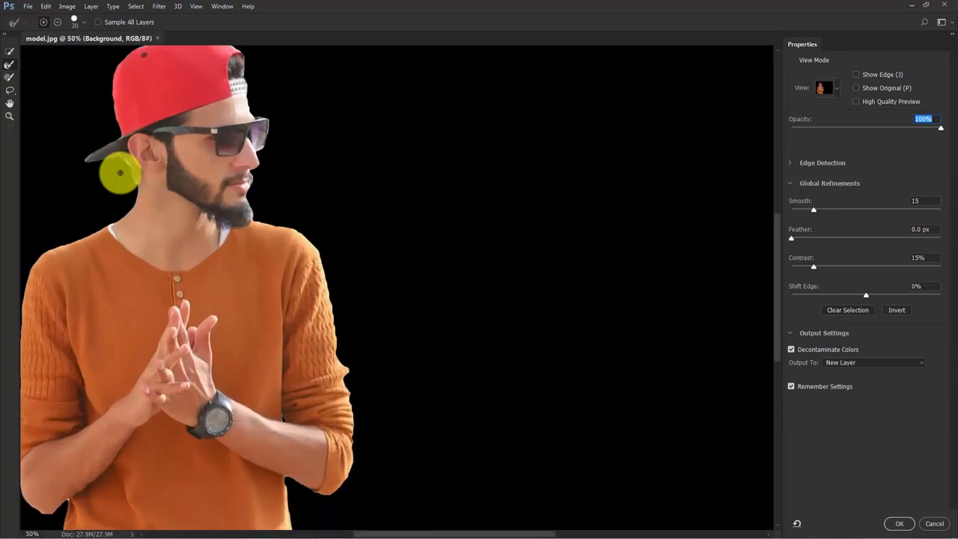
{"action": "left_click_drag", "start_coordinate": [188, 197], "coordinate": [253, 210]}
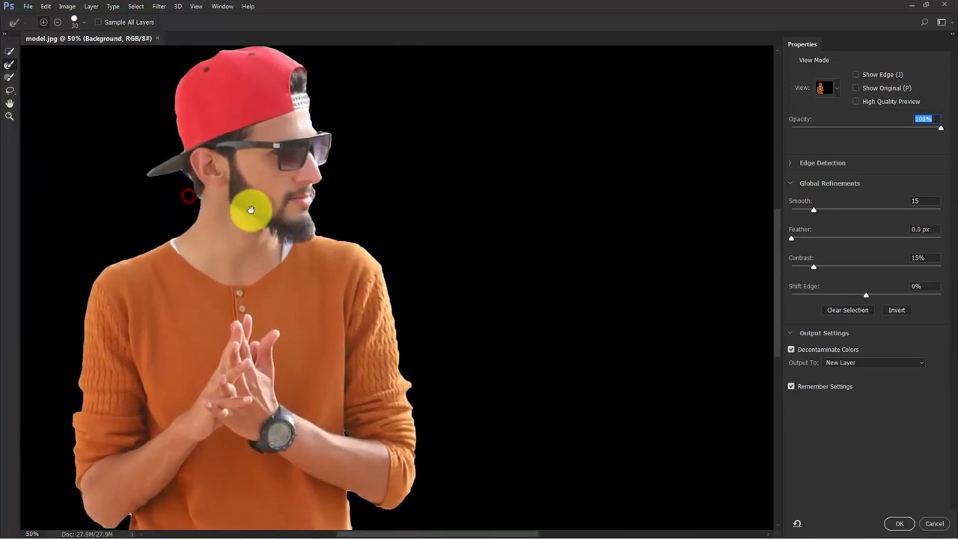
{"action": "left_click_drag", "start_coordinate": [186, 173], "coordinate": [199, 198]}
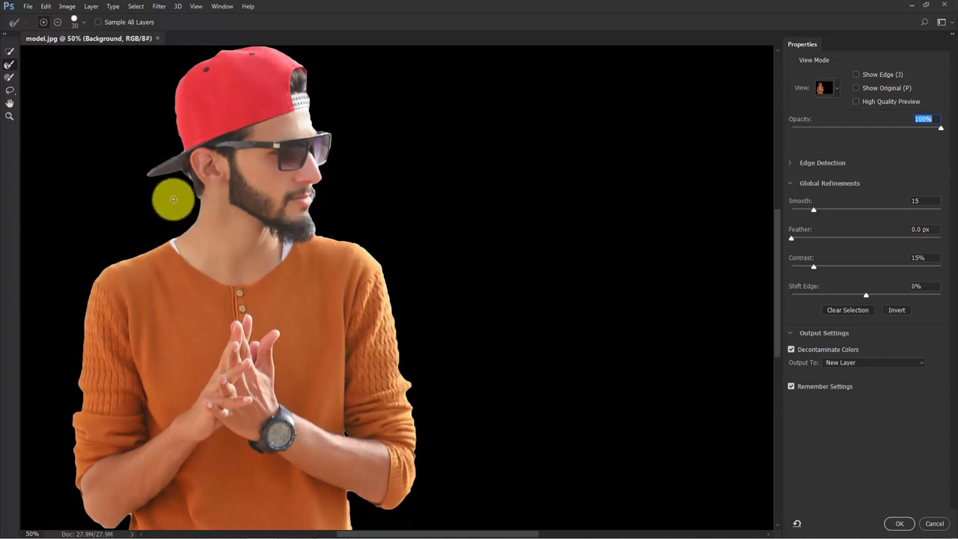
{"action": "left_click", "coordinate": [187, 177]}
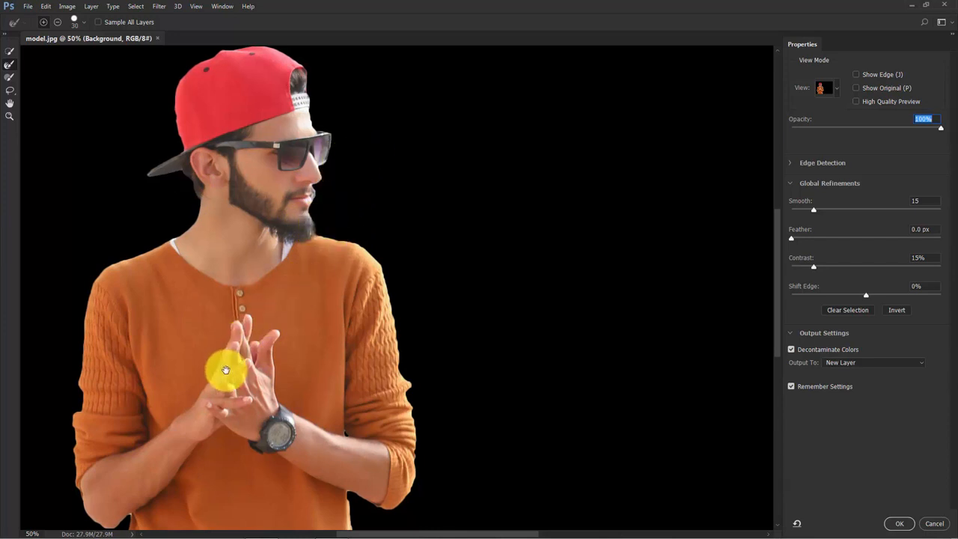
{"action": "left_click_drag", "start_coordinate": [223, 367], "coordinate": [317, 193]}
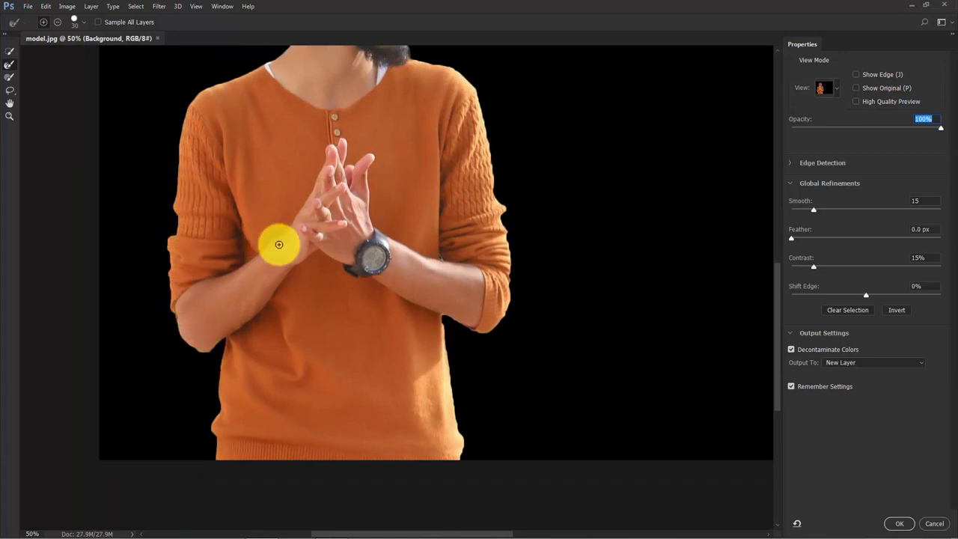
{"action": "left_click_drag", "start_coordinate": [439, 192], "coordinate": [359, 379]}
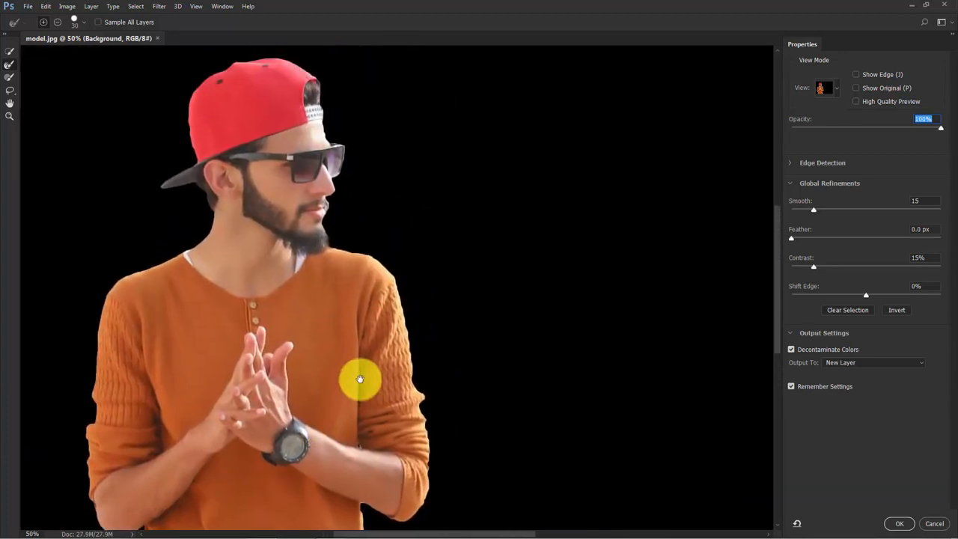
- Output the refined selection to a New Layer with Smooth 15, Contrast 15% and Decontaminate Colors enabled
{"action": "left_click", "coordinate": [930, 200]}
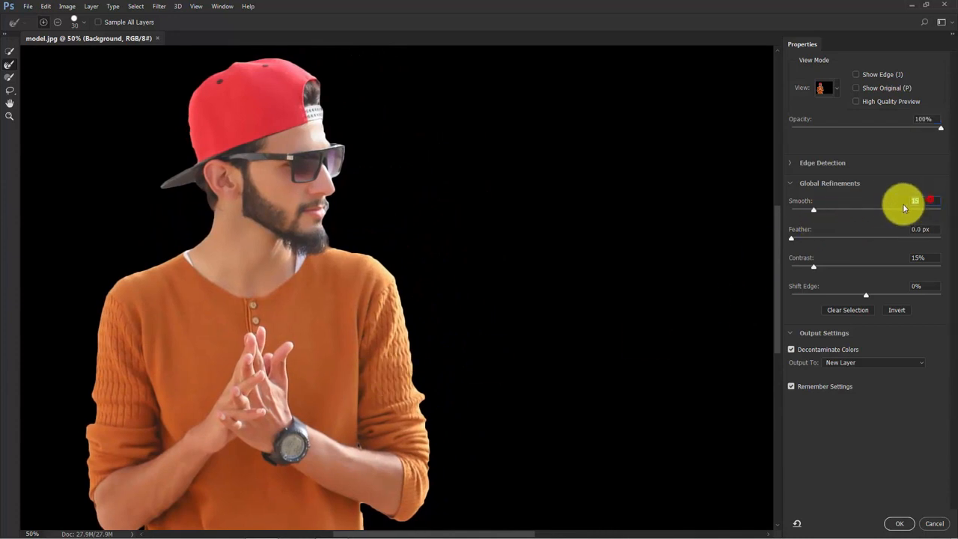
{"action": "left_click", "coordinate": [918, 257]}
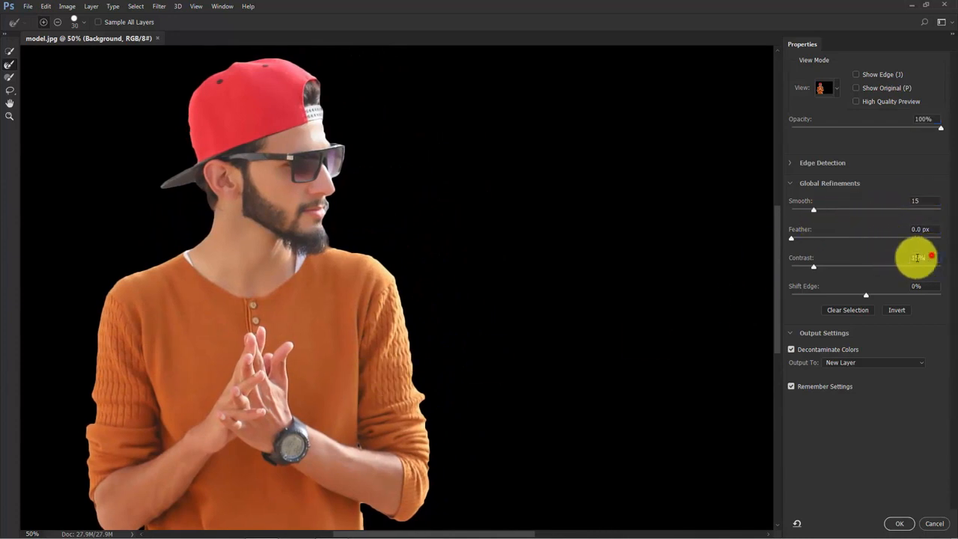
{"action": "left_click", "coordinate": [791, 334]}
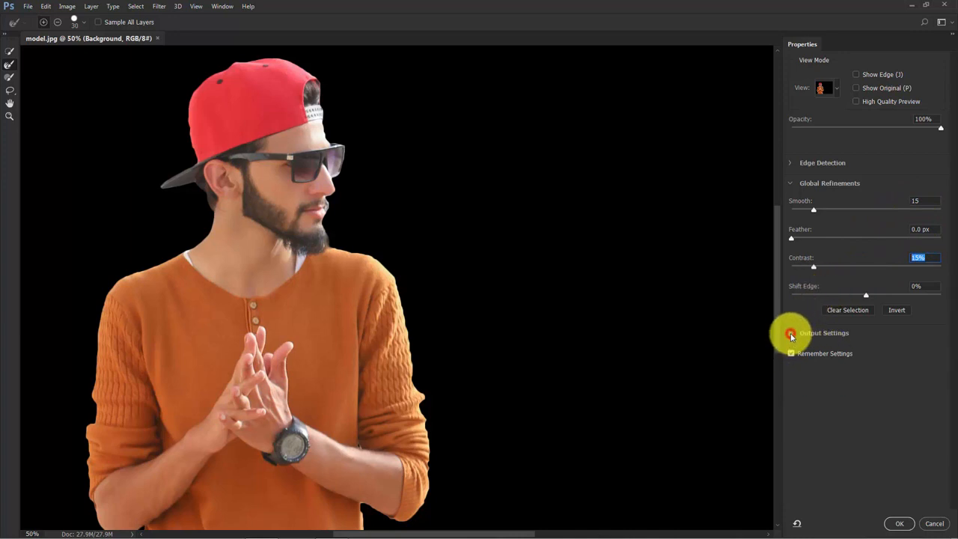
{"action": "left_click", "coordinate": [790, 334]}
{"action": "left_click", "coordinate": [845, 363]}
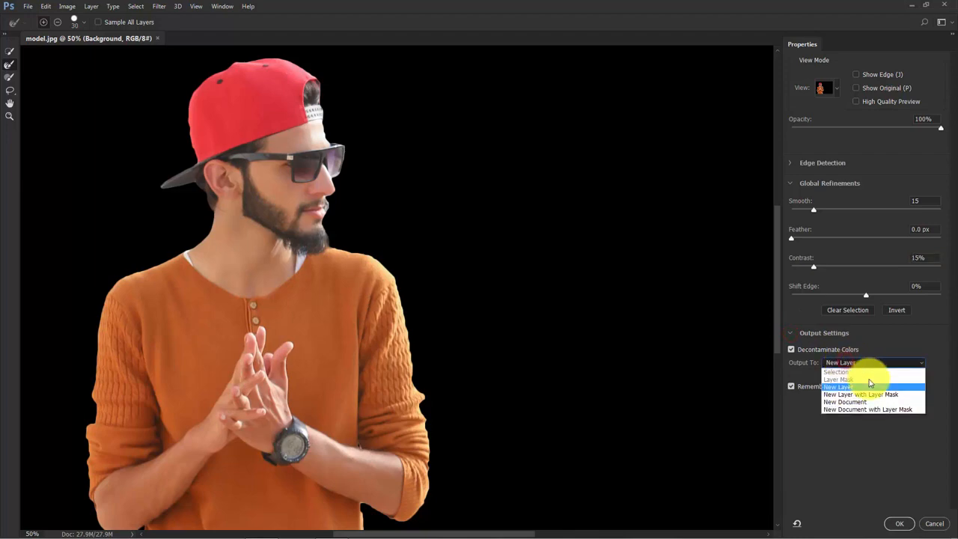
{"action": "left_click", "coordinate": [837, 385]}
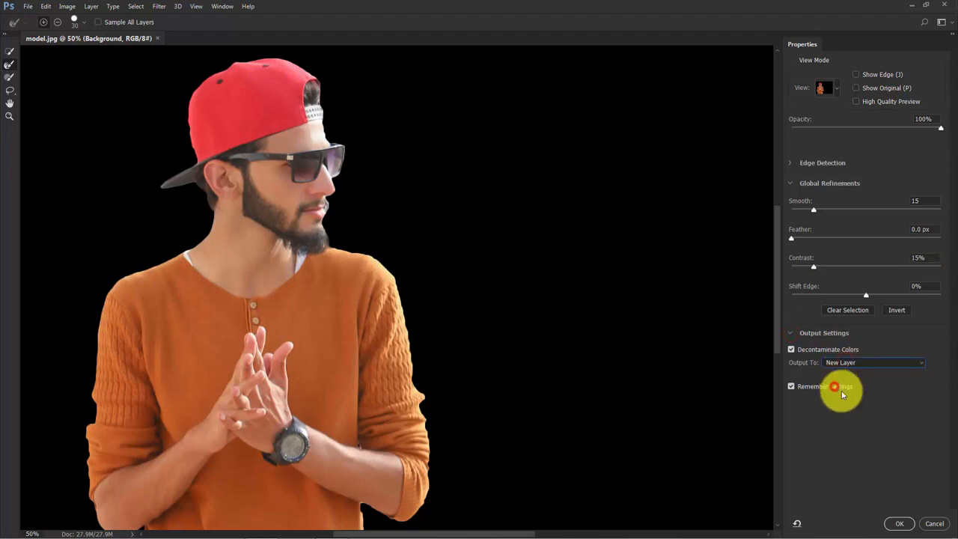
{"action": "left_click", "coordinate": [900, 524]}
- Flip the cut-out man horizontally with Free Transform
{"action": "key", "text": "ctrl+minus"}
{"action": "key", "text": "ctrl+minus"}
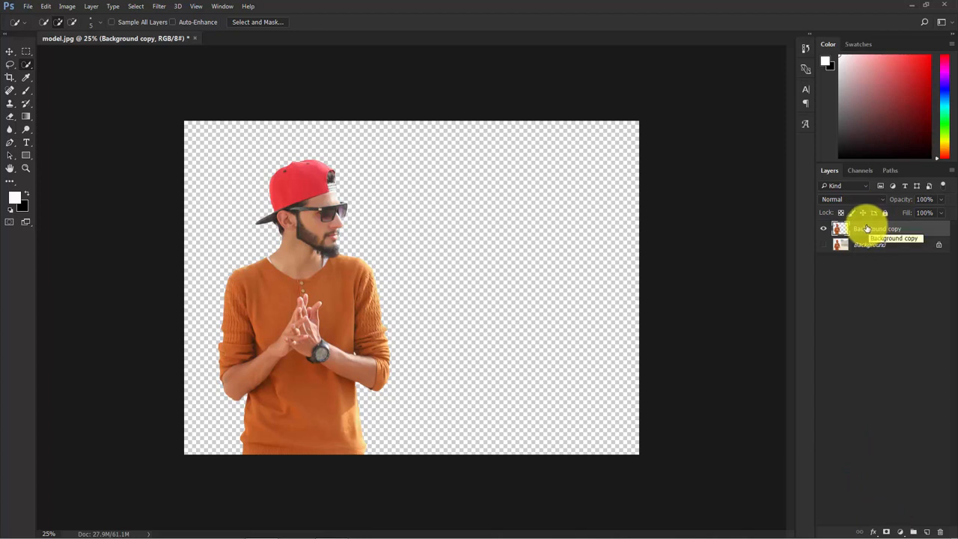
{"action": "key", "text": "ctrl+t"}
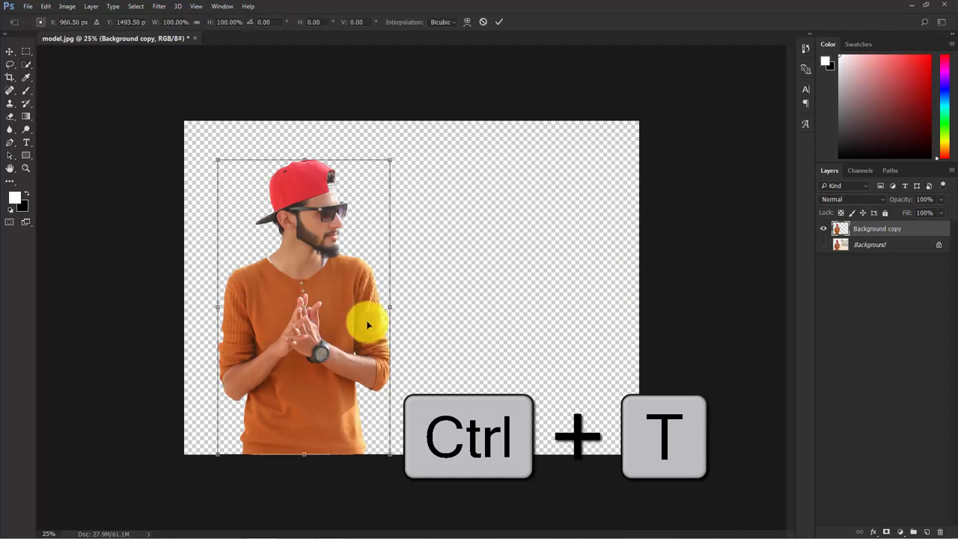
{"action": "right_click", "coordinate": [273, 276]}
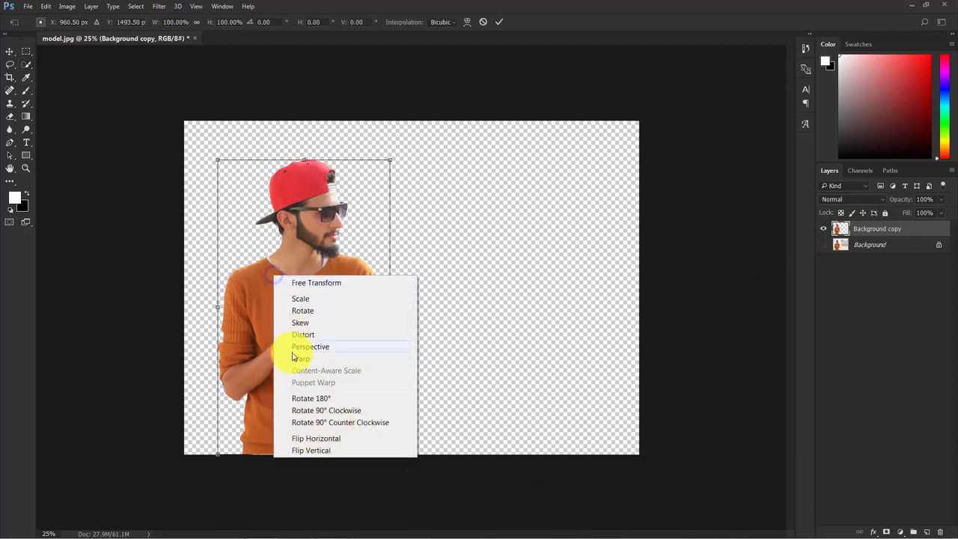
{"action": "left_click", "coordinate": [314, 438]}
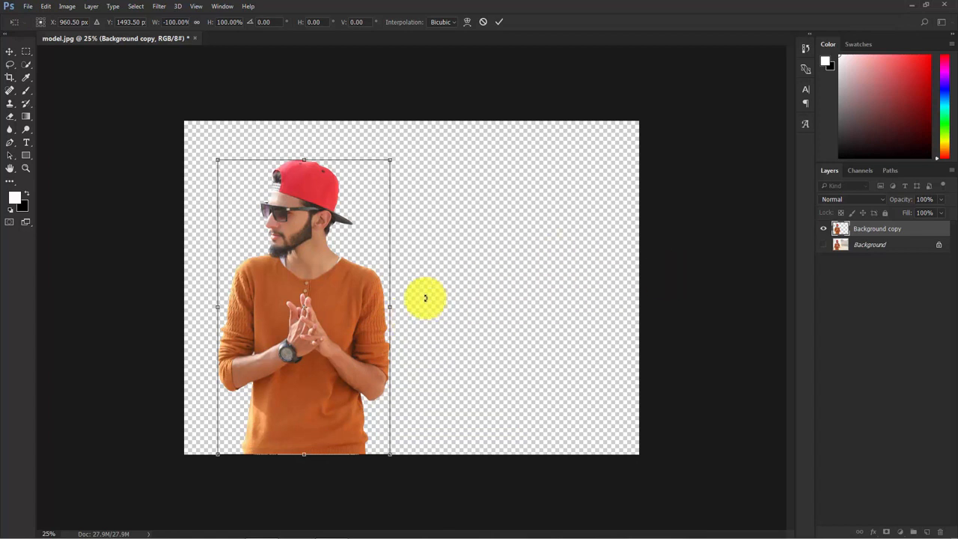
{"action": "left_click", "coordinate": [501, 23]}
- Move the cut-out man slightly right and down, and enlarge him so his body runs past the lower canvas edge
{"action": "left_click", "coordinate": [10, 50]}
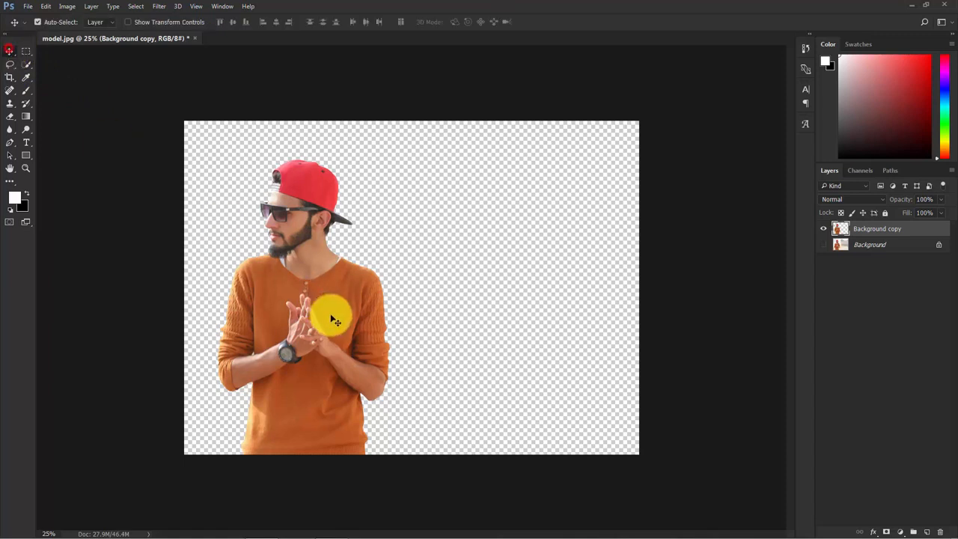
{"action": "left_click_drag", "start_coordinate": [334, 320], "coordinate": [371, 345]}
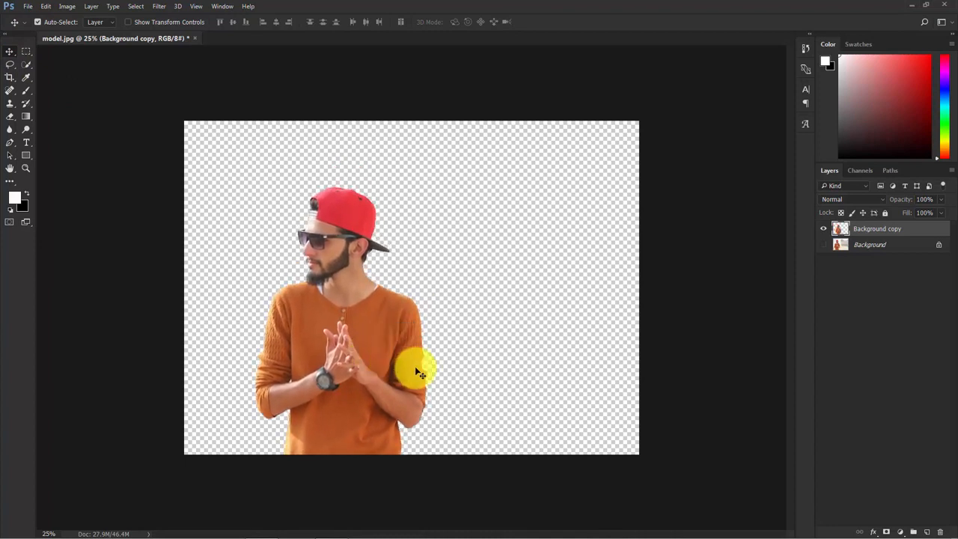
{"action": "key", "text": "ctrl"}
{"action": "key", "text": "ctrl+t"}
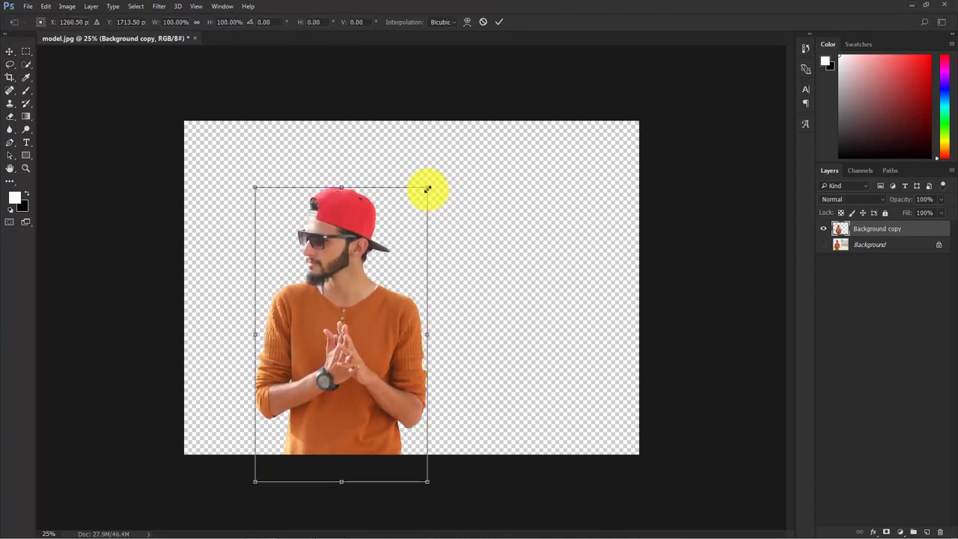
{"action": "left_click_drag", "start_coordinate": [427, 188], "coordinate": [446, 156]}
{"action": "left_click", "coordinate": [498, 22]}
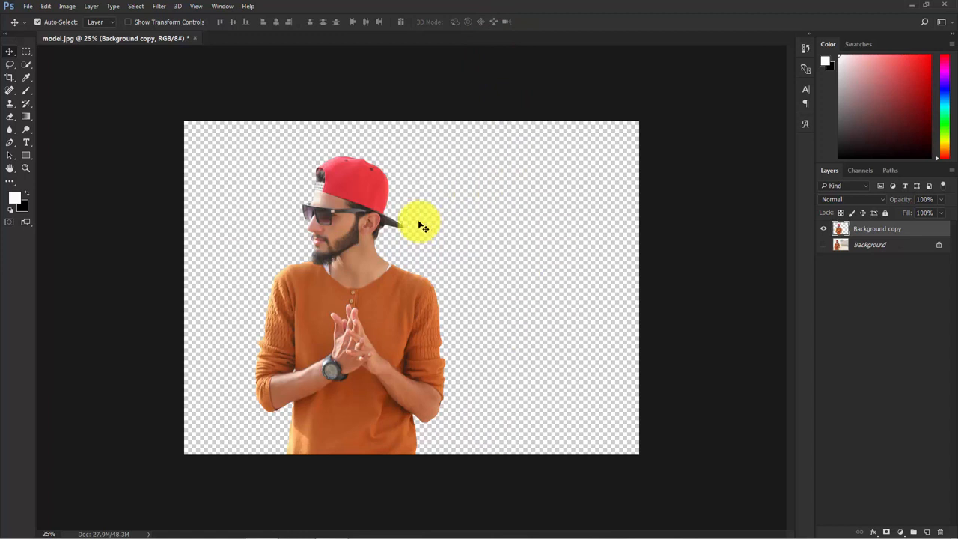
- Crop the canvas wider on both sides of the man and trim it slightly along the upper and lower edges
{"action": "left_click", "coordinate": [11, 78]}
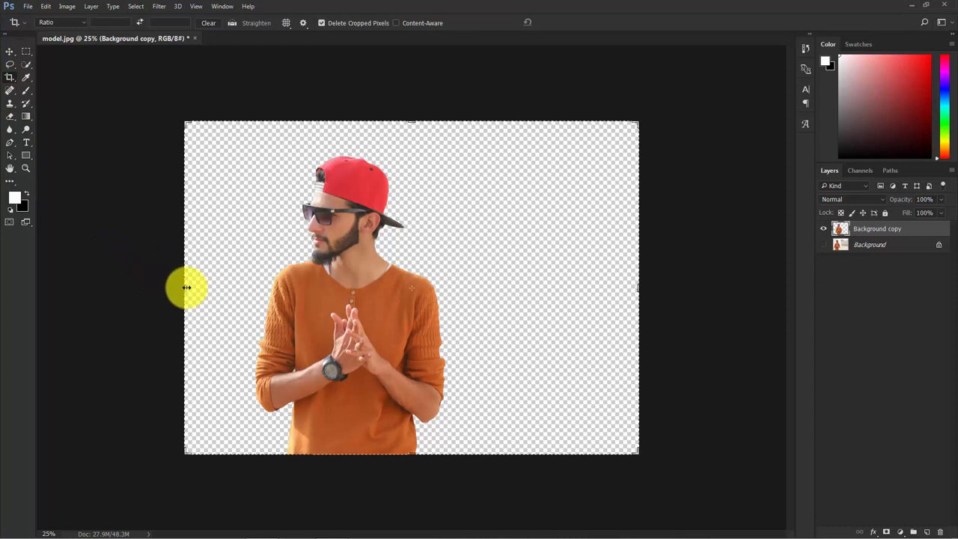
{"action": "left_click_drag", "start_coordinate": [187, 288], "coordinate": [167, 284]}
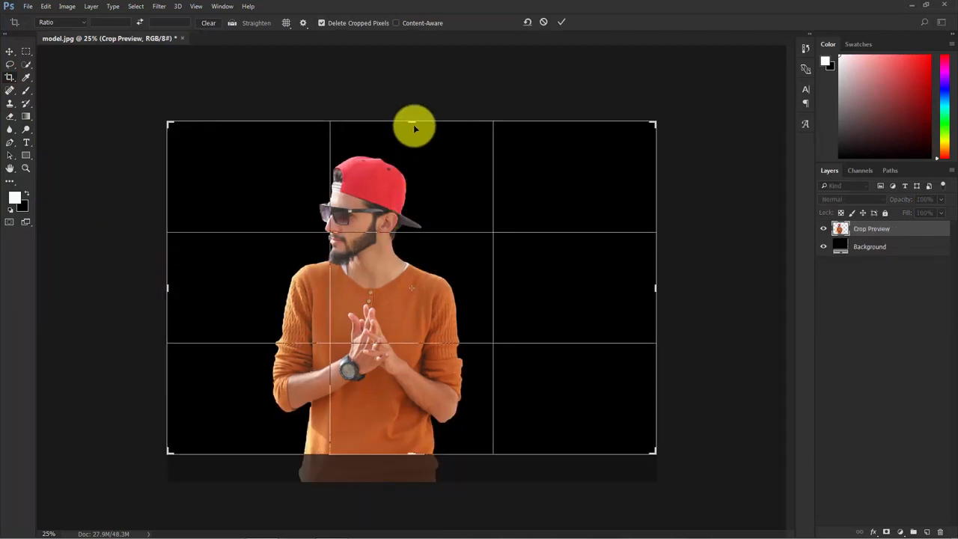
{"action": "left_click_drag", "start_coordinate": [412, 122], "coordinate": [412, 132]}
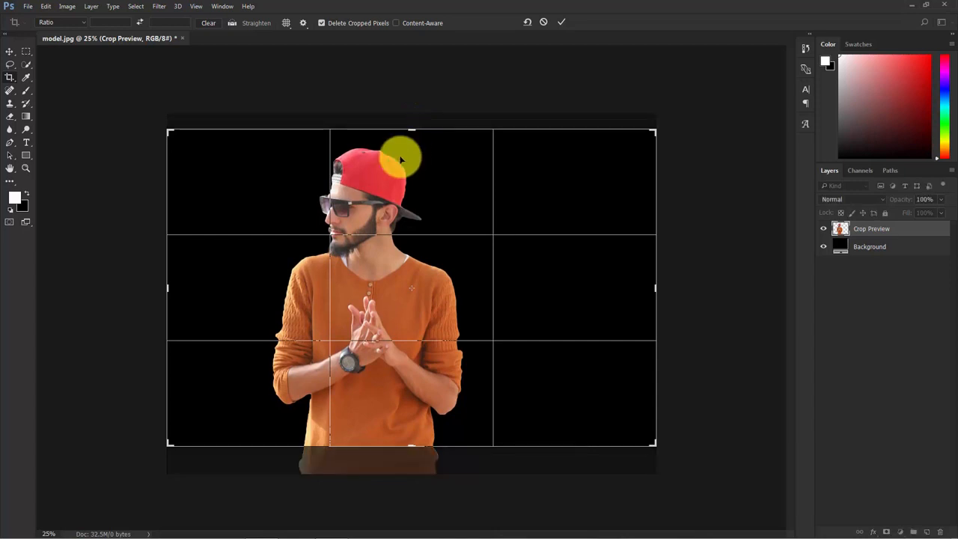
{"action": "left_click", "coordinate": [559, 23]}
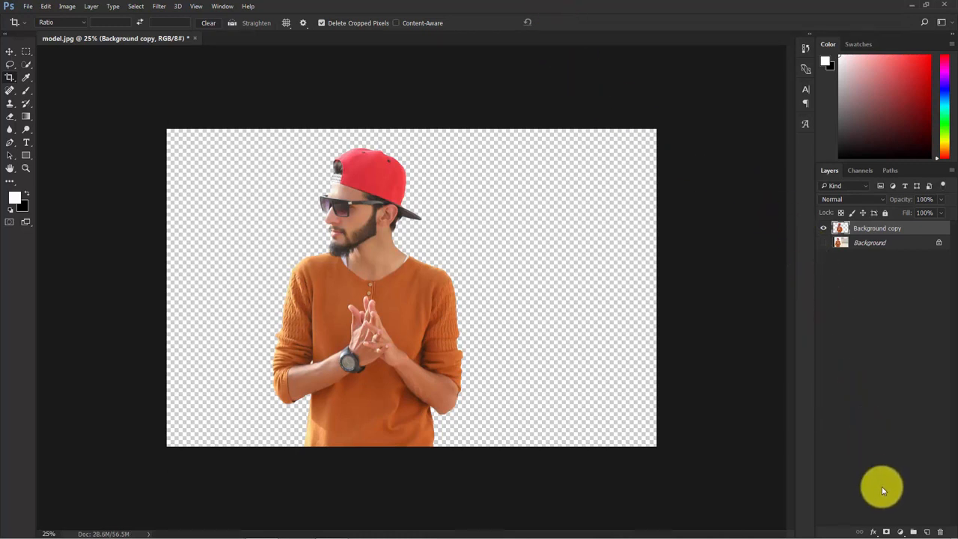
- Add a Solid Color fill layer in white (#ffffff)
{"action": "left_click", "coordinate": [900, 532]}
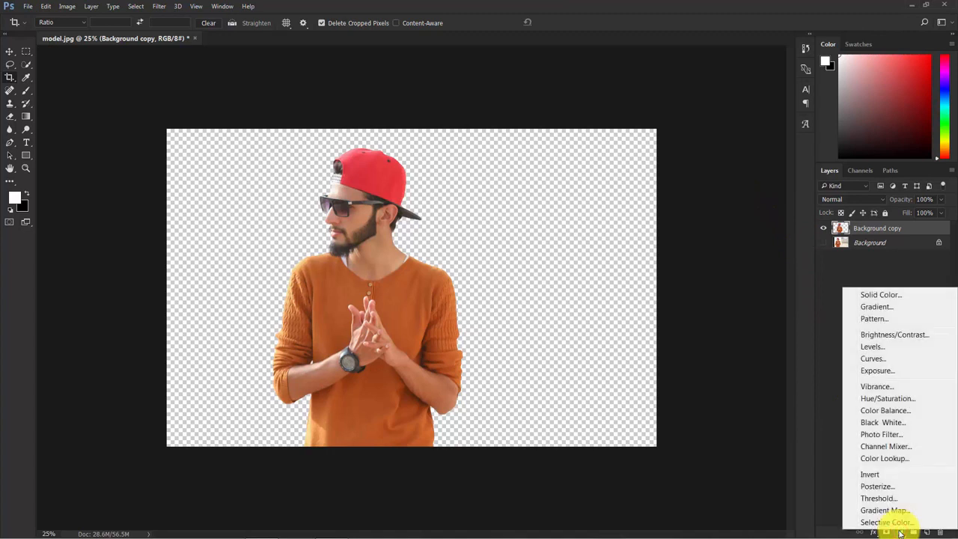
{"action": "left_click", "coordinate": [888, 296]}
{"action": "left_click", "coordinate": [629, 185]}
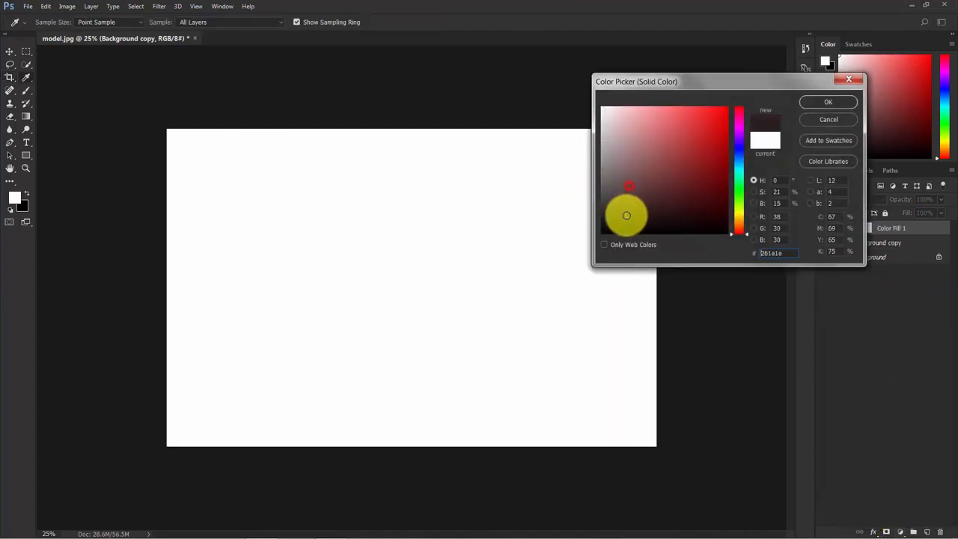
{"action": "left_click_drag", "start_coordinate": [627, 215], "coordinate": [626, 216]}
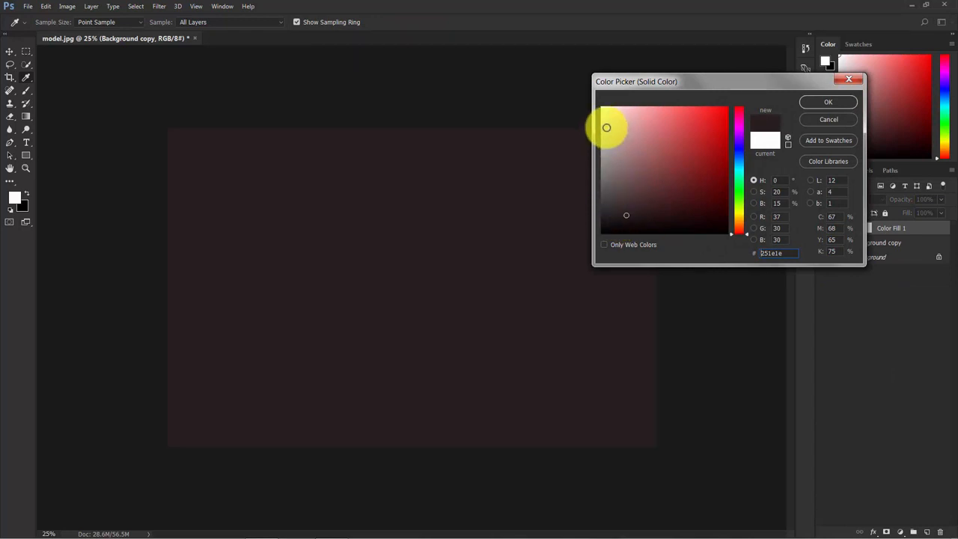
{"action": "left_click_drag", "start_coordinate": [609, 122], "coordinate": [594, 103]}
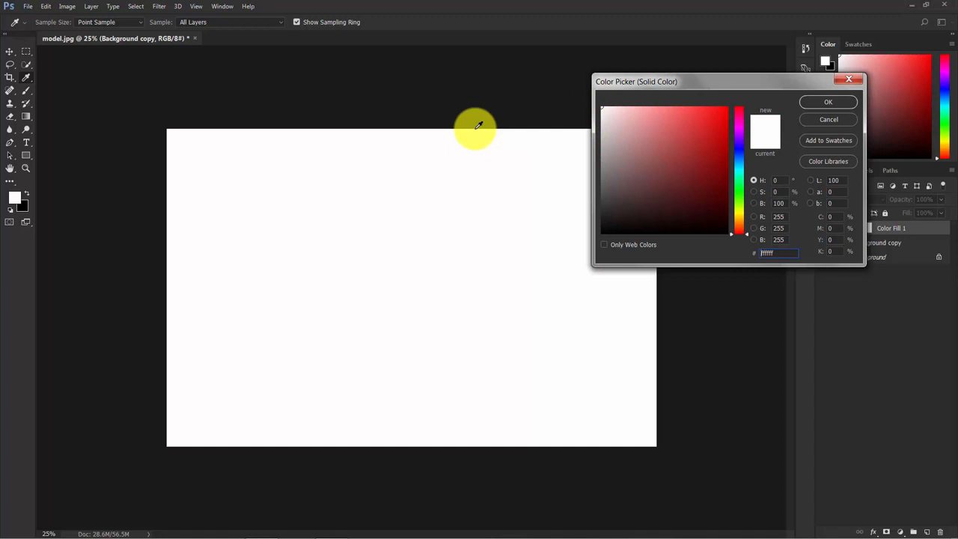
{"action": "left_click", "coordinate": [830, 102]}
- Move the white fill layer beneath the cut-out man and rename it background
{"action": "key", "text": "c"}
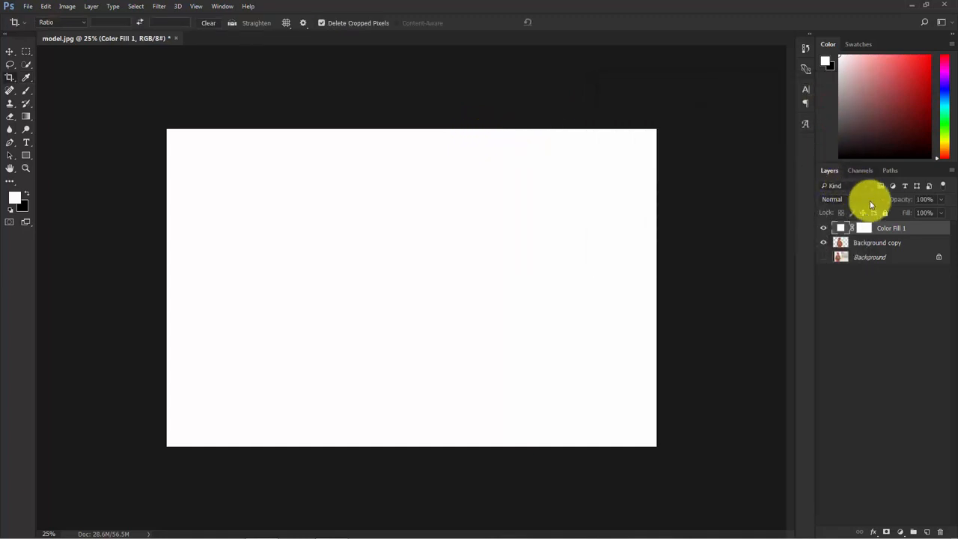
{"action": "left_click_drag", "start_coordinate": [898, 231], "coordinate": [895, 246]}
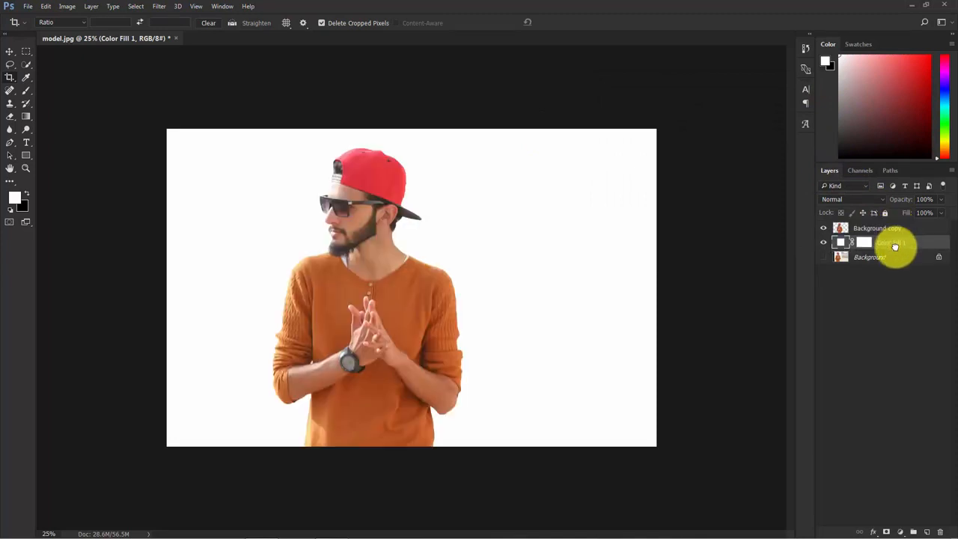
{"action": "double_click", "coordinate": [894, 243]}
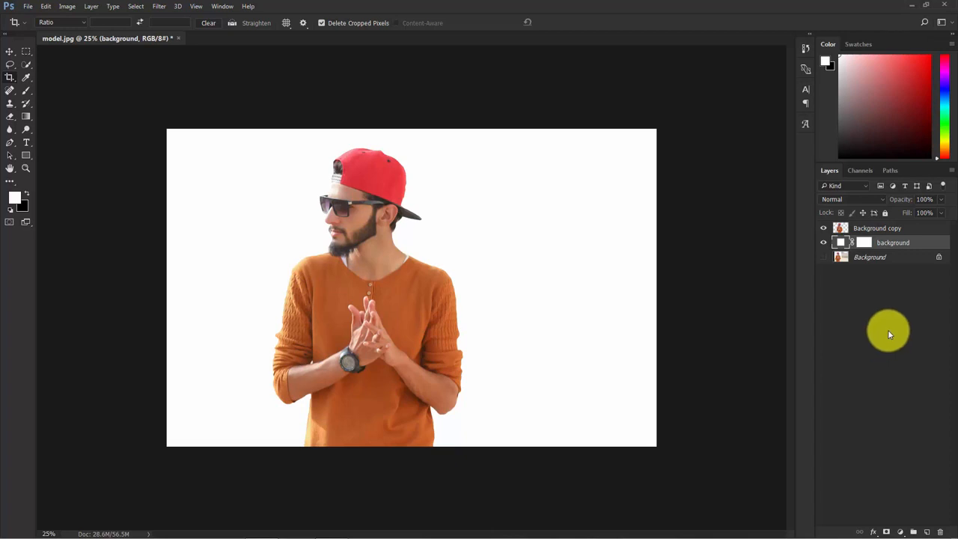
- Duplicate the cut-out man's layer, naming the upper copy model and the lower one warp
{"action": "left_click", "coordinate": [873, 232]}
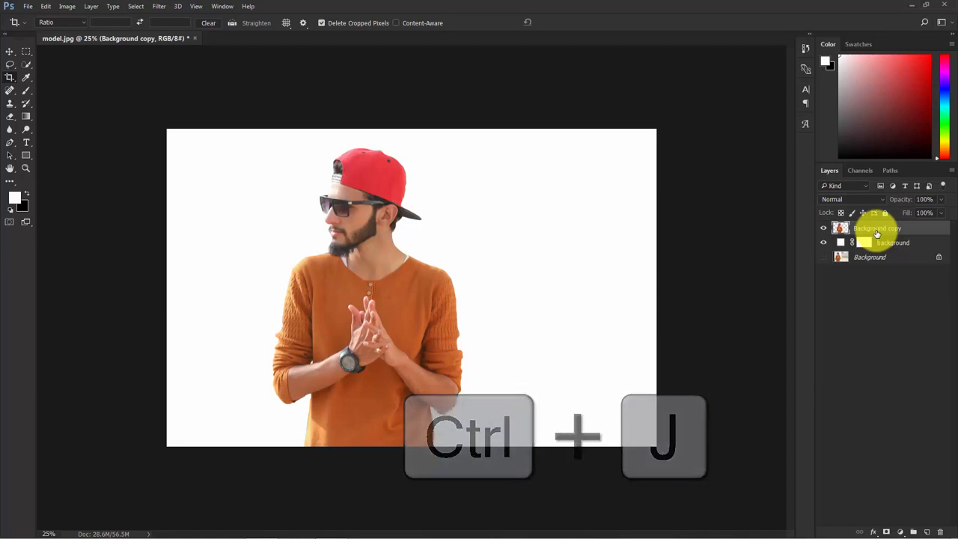
{"action": "key", "text": "ctrl+j"}
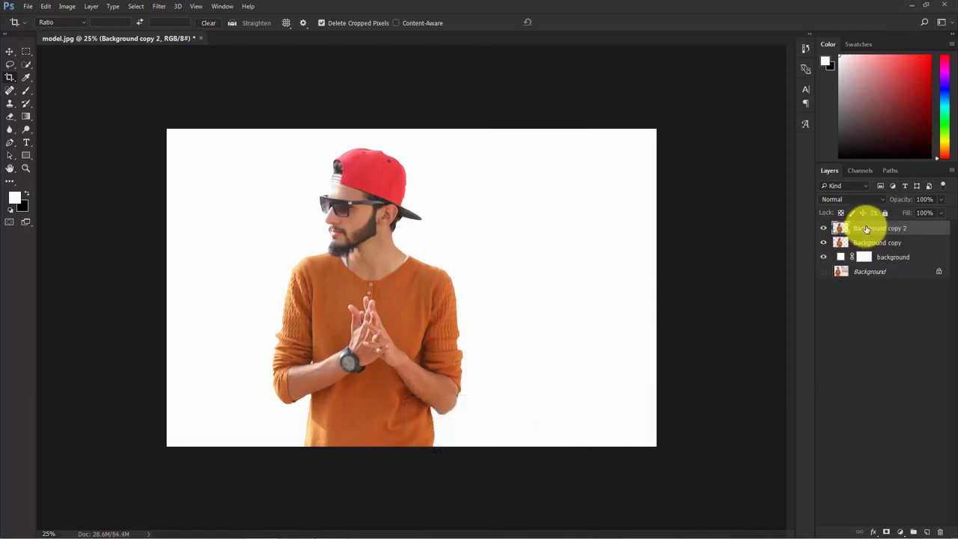
{"action": "double_click", "coordinate": [866, 228]}
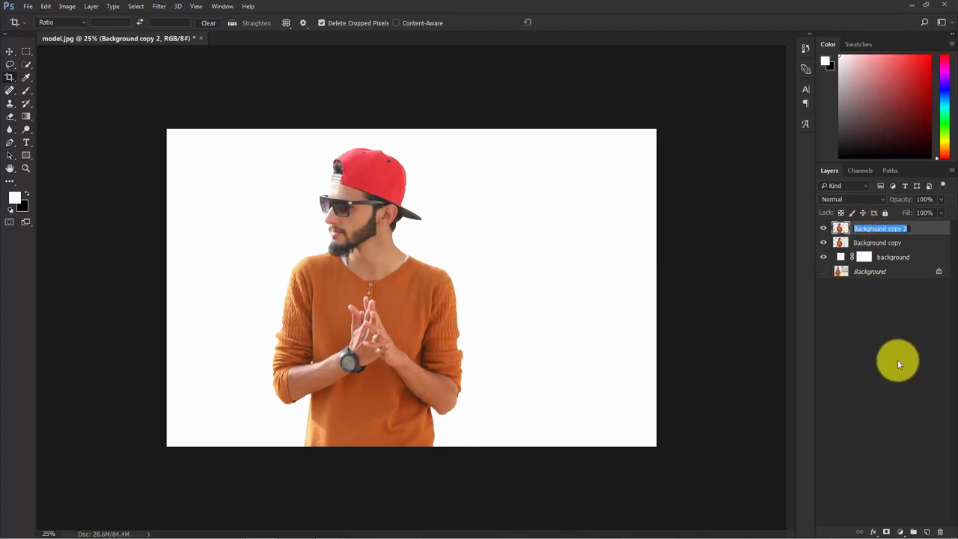
{"action": "type", "text": "model"}
{"action": "key", "text": "Return"}
{"action": "double_click", "coordinate": [887, 243]}
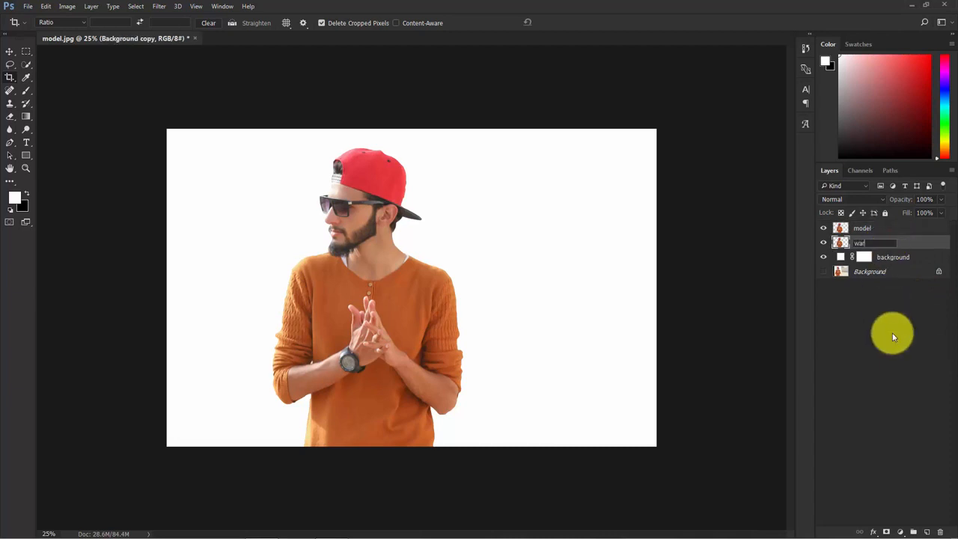
{"action": "key", "text": "Return"}
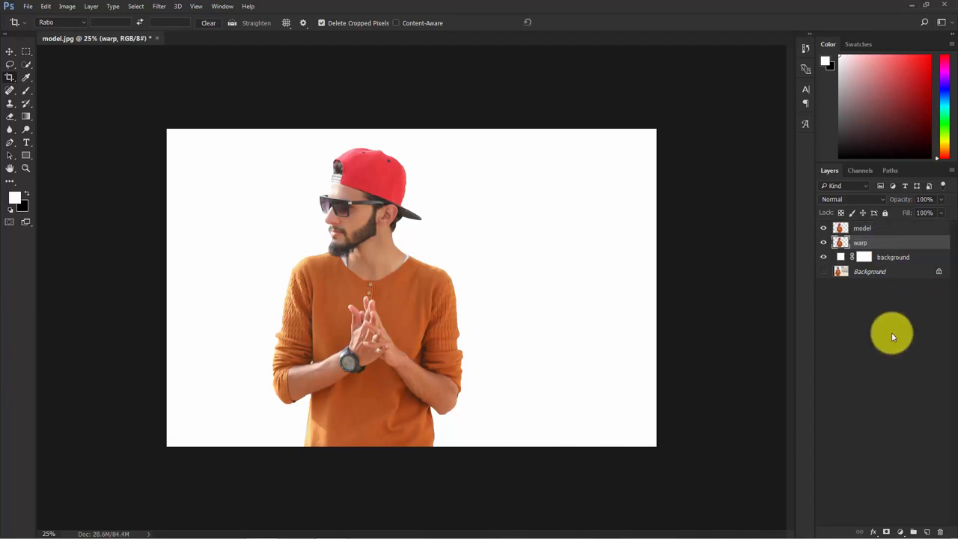
- Hide the model layer and open the warp layer in Liquify with the Forward Warp tool at brush size 400
{"action": "left_click", "coordinate": [824, 228]}
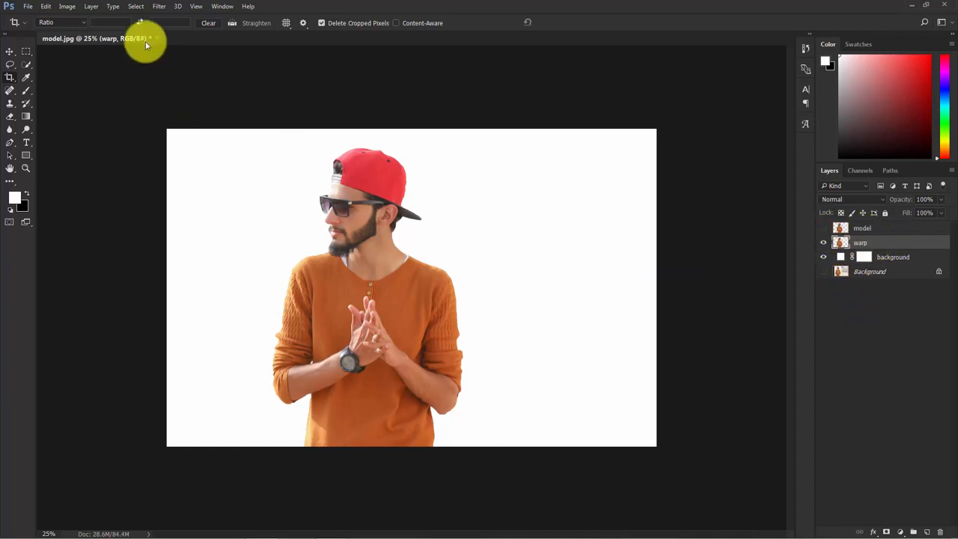
{"action": "left_click", "coordinate": [159, 6]}
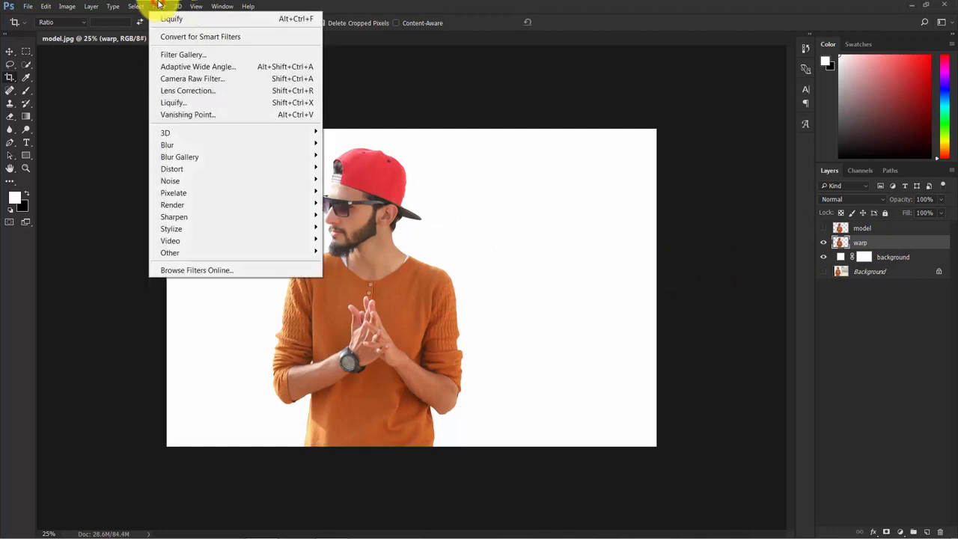
{"action": "left_click", "coordinate": [194, 103]}
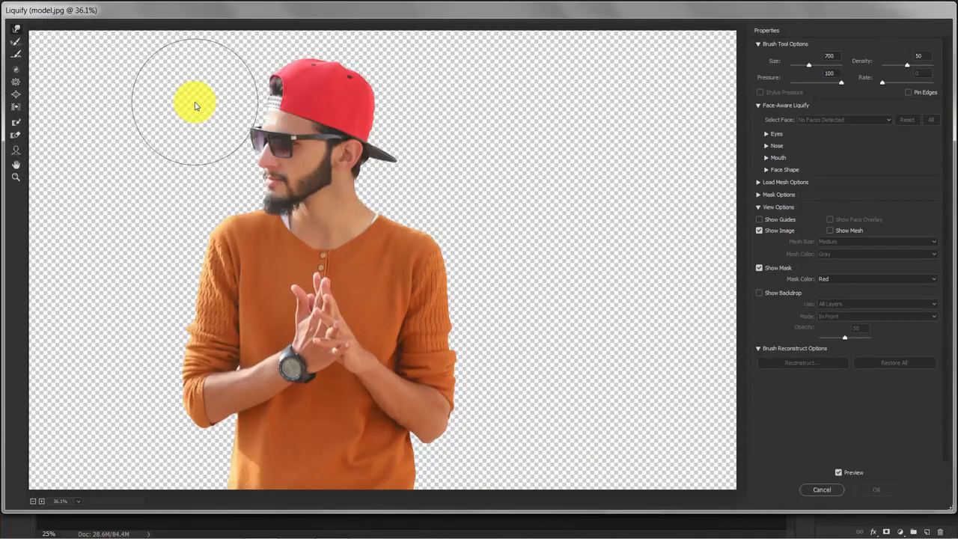
{"action": "left_click", "coordinate": [17, 31]}
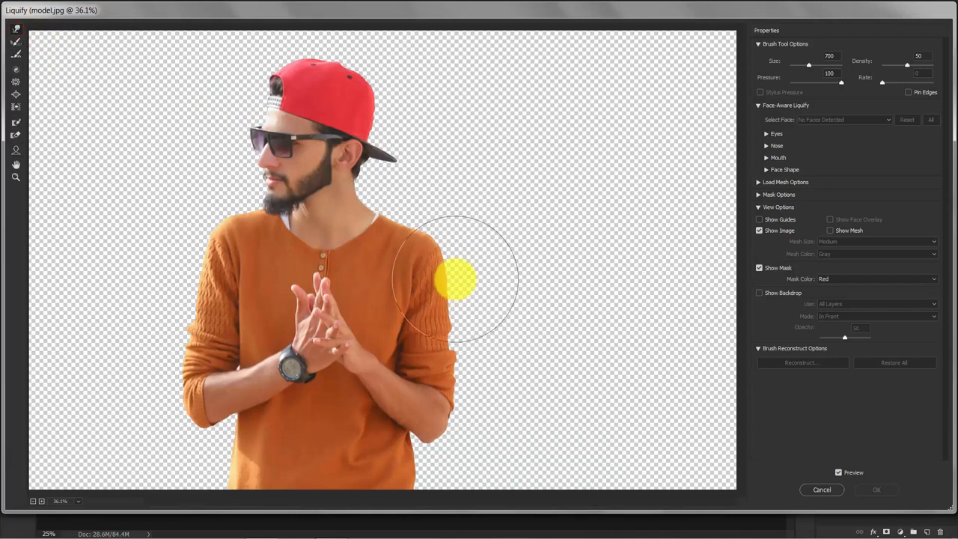
{"action": "key", "text": "bracketleft"}
{"action": "key", "text": "bracketleft"}
{"action": "key", "text": "bracketleft"}
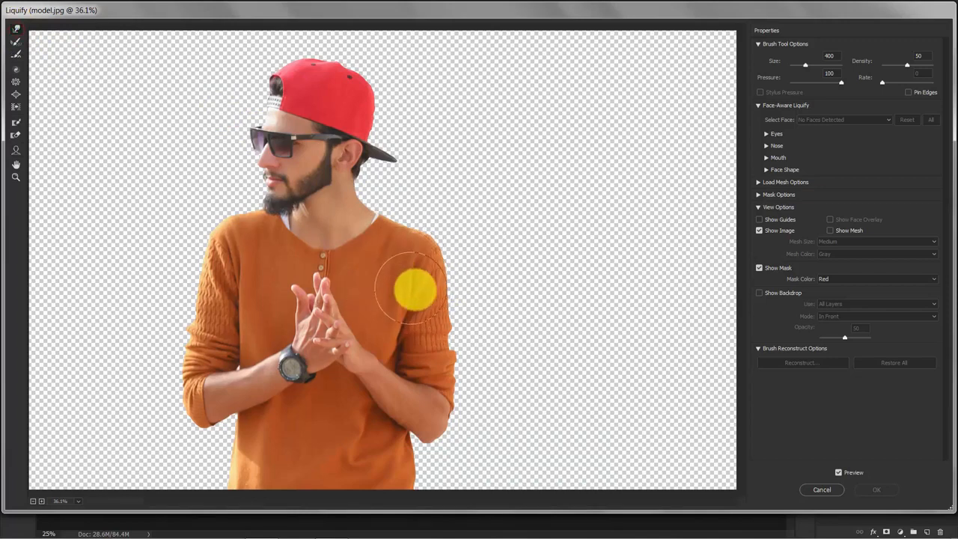
- Stretch the man's rear shoulder horizontally in repeated strokes until it runs past the right canvas edge
{"action": "left_click_drag", "start_coordinate": [416, 289], "coordinate": [609, 262]}
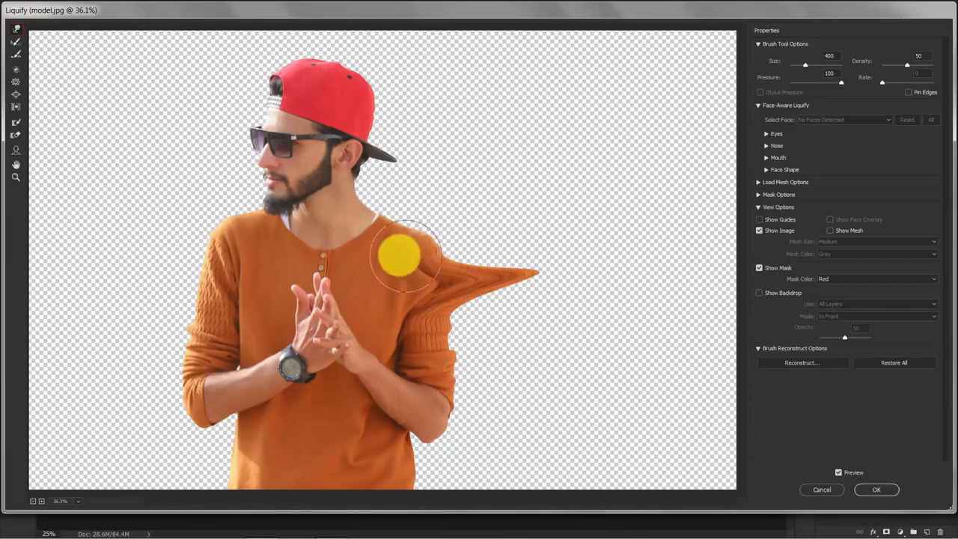
{"action": "left_click_drag", "start_coordinate": [512, 217], "coordinate": [586, 210]}
{"action": "left_click_drag", "start_coordinate": [423, 266], "coordinate": [689, 233]}
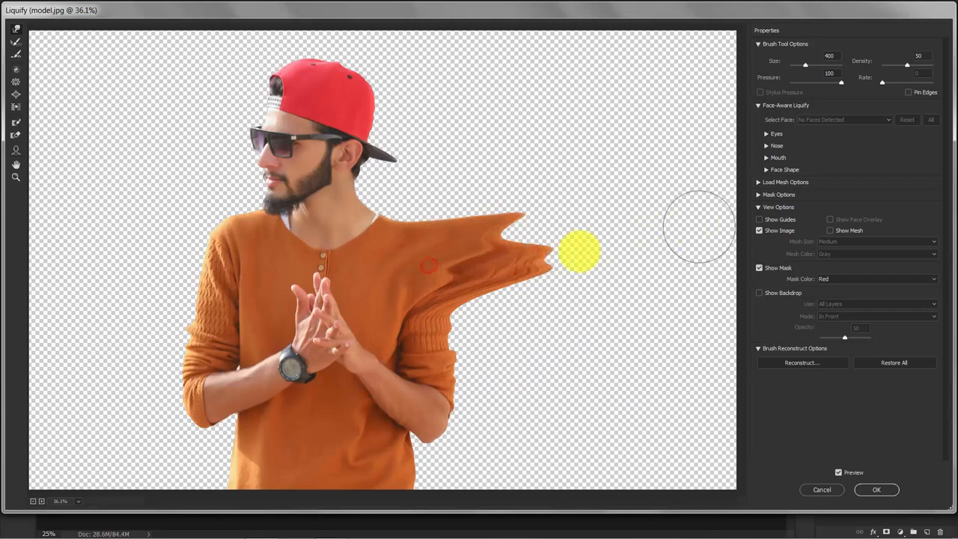
{"action": "left_click_drag", "start_coordinate": [417, 268], "coordinate": [699, 217]}
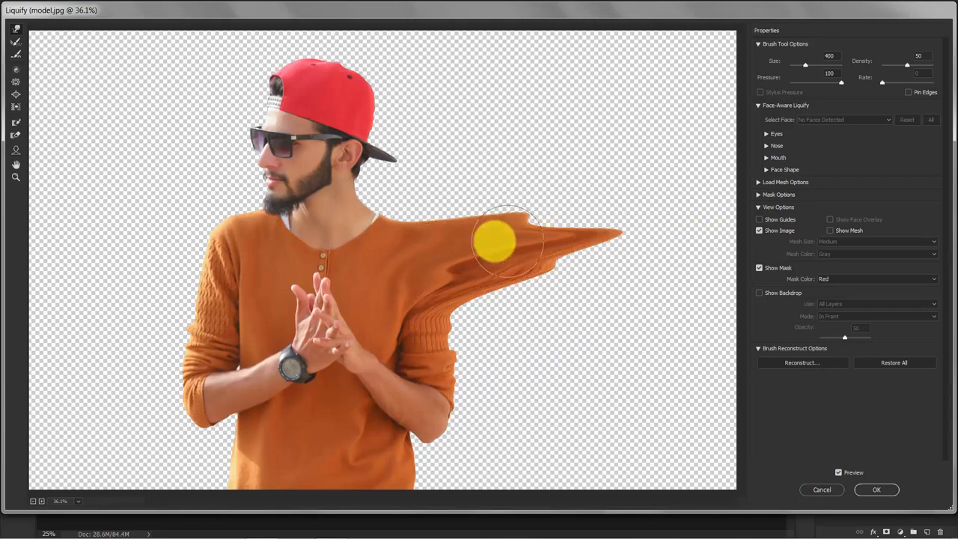
{"action": "left_click_drag", "start_coordinate": [497, 240], "coordinate": [694, 214]}
{"action": "left_click_drag", "start_coordinate": [499, 261], "coordinate": [735, 239]}
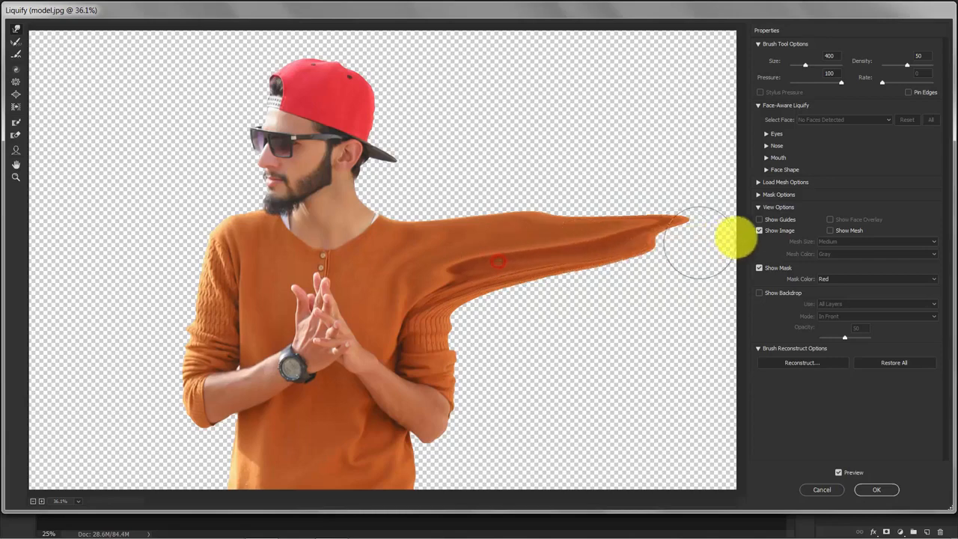
{"action": "mouse_move", "coordinate": [534, 235]}
{"action": "left_mouse_down"}
{"action": "mouse_move", "coordinate": [599, 207]}
{"action": "mouse_move", "coordinate": [774, 188]}
{"action": "left_mouse_up"}
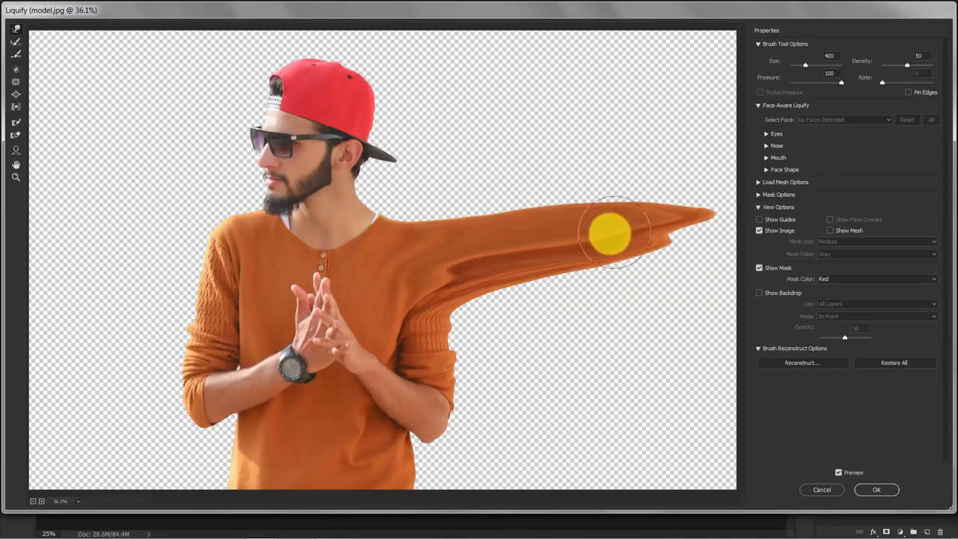
{"action": "left_click_drag", "start_coordinate": [610, 232], "coordinate": [775, 209]}
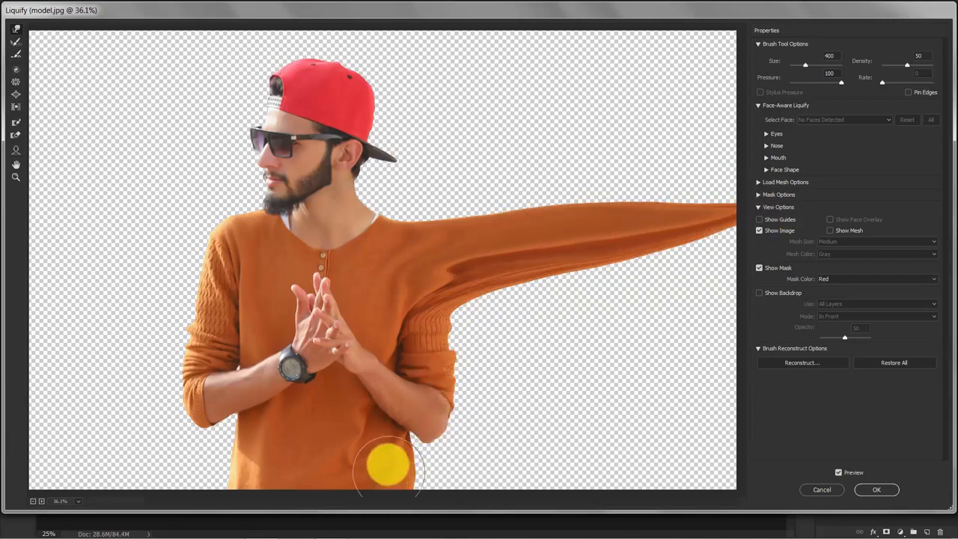
- Stretch the shirt hem below the elbow to the right canvas edge, raising the brush size to 700 for the last stroke
{"action": "left_click_drag", "start_coordinate": [388, 465], "coordinate": [500, 468]}
{"action": "left_click_drag", "start_coordinate": [381, 466], "coordinate": [577, 466]}
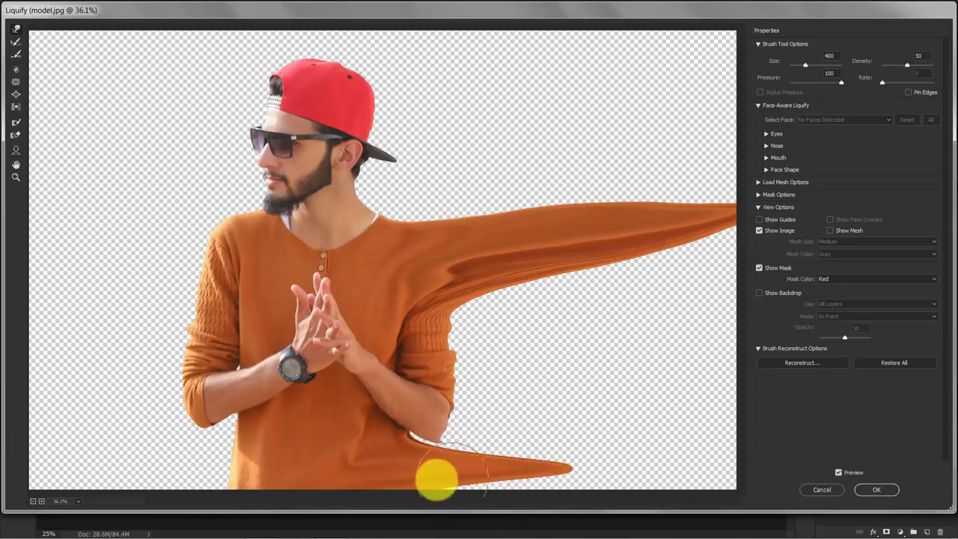
{"action": "left_click_drag", "start_coordinate": [428, 481], "coordinate": [662, 493]}
{"action": "left_click_drag", "start_coordinate": [524, 492], "coordinate": [773, 493]}
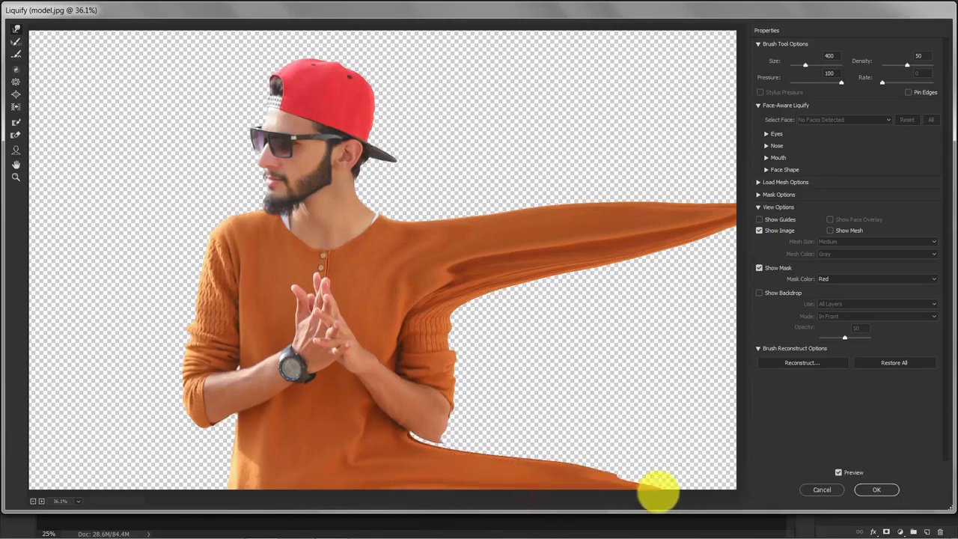
{"action": "left_click_drag", "start_coordinate": [556, 482], "coordinate": [777, 471]}
{"action": "key", "text": "bracketright"}
{"action": "key", "text": "bracketright"}
{"action": "key", "text": "bracketright"}
{"action": "left_click_drag", "start_coordinate": [578, 476], "coordinate": [811, 475]}
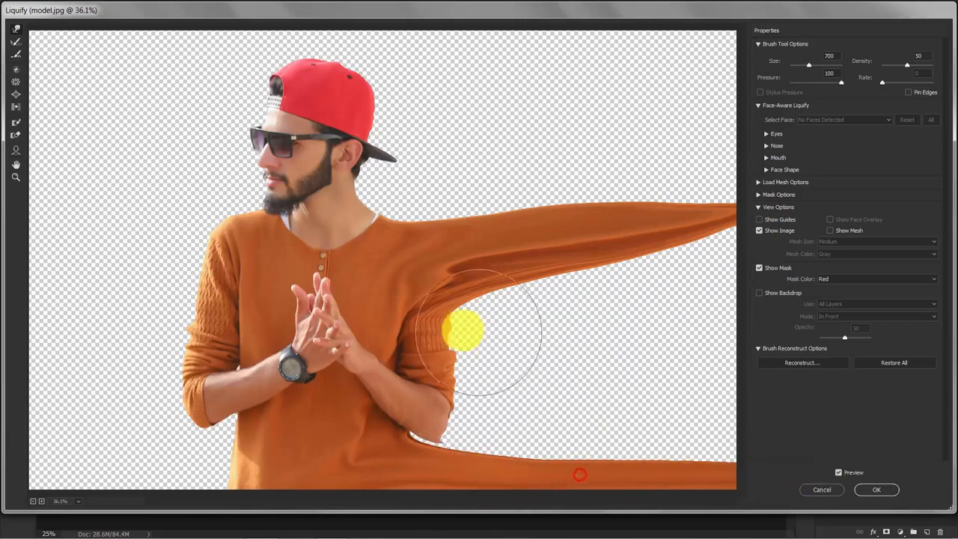
- Stretch the upper and lower sleeve rightward to fill the gap below the pulled shoulder, finishing with a 700 brush
{"action": "key", "text": "bracketleft"}
{"action": "key", "text": "bracketleft"}
{"action": "left_click_drag", "start_coordinate": [431, 333], "coordinate": [492, 339]}
{"action": "left_click_drag", "start_coordinate": [465, 357], "coordinate": [552, 381]}
{"action": "key", "text": "bracketright"}
{"action": "key", "text": "bracketright"}
{"action": "mouse_move", "coordinate": [475, 315]}
{"action": "left_mouse_down"}
{"action": "mouse_move", "coordinate": [537, 328]}
{"action": "mouse_move", "coordinate": [610, 324]}
{"action": "left_mouse_up"}
{"action": "left_click_drag", "start_coordinate": [509, 301], "coordinate": [742, 290]}
{"action": "mouse_move", "coordinate": [505, 370]}
{"action": "left_mouse_down"}
{"action": "mouse_move", "coordinate": [714, 354]}
{"action": "mouse_move", "coordinate": [723, 381]}
{"action": "left_mouse_up"}
- Stretch the elbow and forearm across to the right canvas edge, leaving only a thin gap above the hem
{"action": "left_click_drag", "start_coordinate": [454, 433], "coordinate": [749, 417]}
{"action": "left_click_drag", "start_coordinate": [576, 419], "coordinate": [761, 421]}
{"action": "left_click_drag", "start_coordinate": [622, 443], "coordinate": [771, 445]}
{"action": "left_click_drag", "start_coordinate": [561, 415], "coordinate": [756, 413]}
{"action": "left_click_drag", "start_coordinate": [667, 385], "coordinate": [771, 383]}
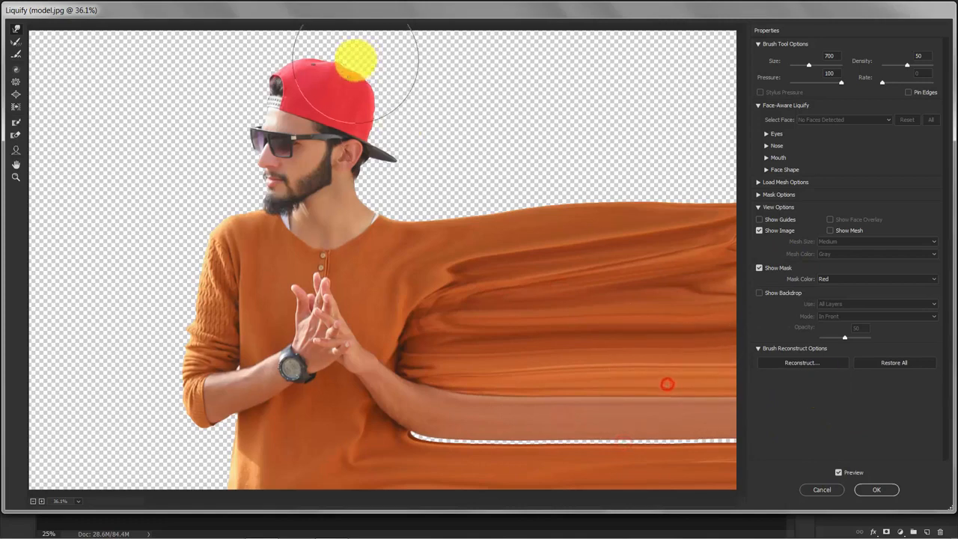
- Pull the crown of the red cap up and to the right beyond the upper canvas edge with a smaller brush
{"action": "key", "text": "bracketleft"}
{"action": "left_click_drag", "start_coordinate": [339, 54], "coordinate": [359, 4]}
{"action": "left_click_drag", "start_coordinate": [374, 95], "coordinate": [516, 44]}
{"action": "left_click_drag", "start_coordinate": [347, 88], "coordinate": [539, 4]}
{"action": "left_click_drag", "start_coordinate": [387, 56], "coordinate": [479, 15]}
- Stretch the back of the cap and its black brim toward the right, using brush sizes 400 and 500
{"action": "key", "text": "bracketleft"}
{"action": "key", "text": "bracketleft"}
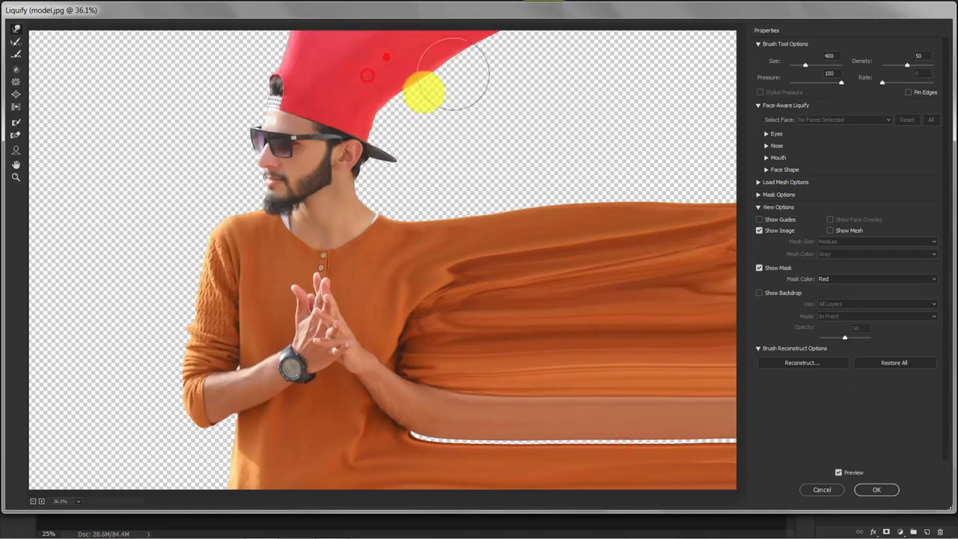
{"action": "mouse_move", "coordinate": [382, 131]}
{"action": "left_mouse_down"}
{"action": "mouse_move", "coordinate": [421, 95]}
{"action": "mouse_move", "coordinate": [461, 86]}
{"action": "left_mouse_up"}
{"action": "key", "text": "bracketright"}
{"action": "left_click_drag", "start_coordinate": [454, 53], "coordinate": [644, 51]}
{"action": "left_click_drag", "start_coordinate": [484, 56], "coordinate": [650, 39]}
{"action": "left_click_drag", "start_coordinate": [402, 150], "coordinate": [591, 118]}
{"action": "left_click_drag", "start_coordinate": [460, 102], "coordinate": [644, 79]}
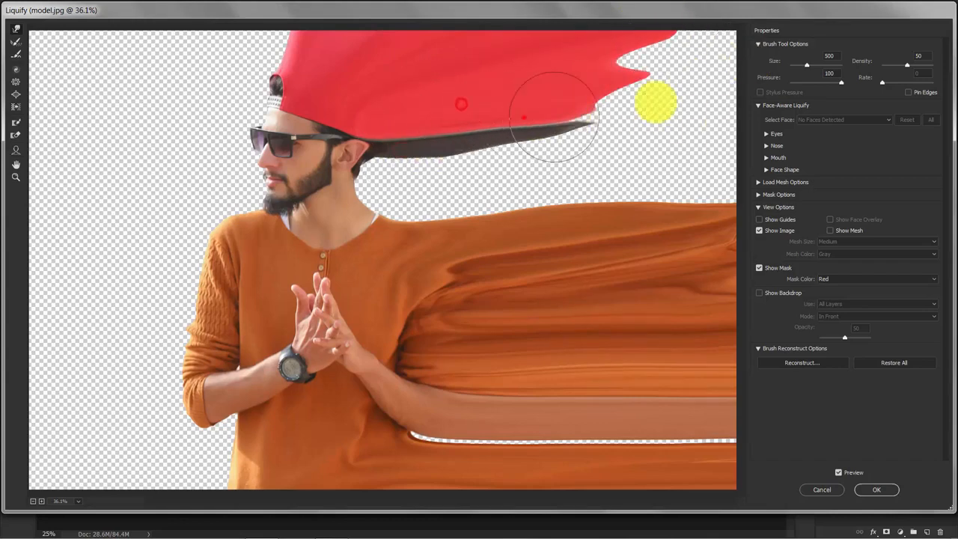
{"action": "left_click_drag", "start_coordinate": [524, 117], "coordinate": [663, 100]}
- Stretch the neck, shirt collar and cap brim to the right canvas edge, increasing the brush size to 800
{"action": "mouse_move", "coordinate": [371, 192]}
{"action": "left_mouse_down"}
{"action": "mouse_move", "coordinate": [441, 172]}
{"action": "mouse_move", "coordinate": [406, 213]}
{"action": "mouse_move", "coordinate": [596, 156]}
{"action": "left_mouse_up"}
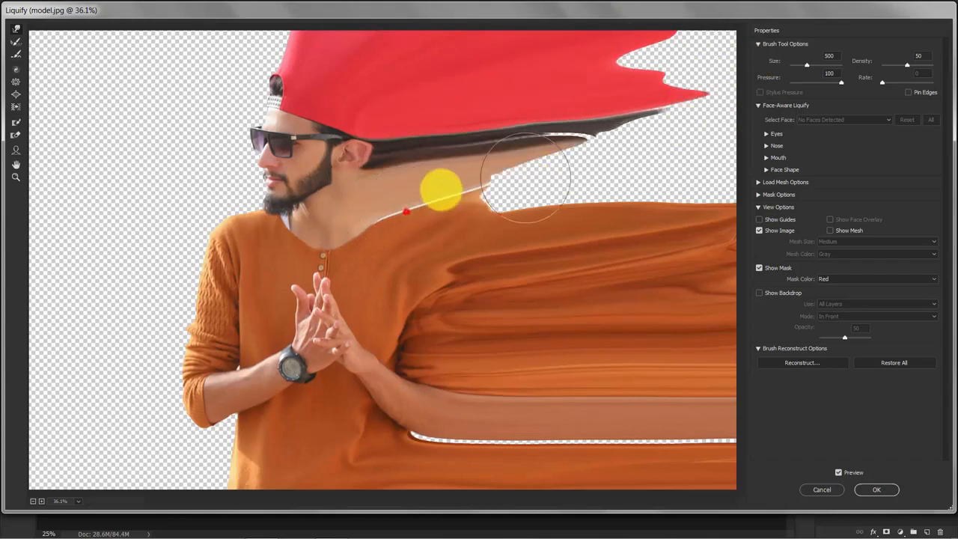
{"action": "left_click_drag", "start_coordinate": [434, 193], "coordinate": [676, 140]}
{"action": "left_click_drag", "start_coordinate": [513, 158], "coordinate": [695, 125]}
{"action": "left_click_drag", "start_coordinate": [520, 197], "coordinate": [699, 163]}
{"action": "key", "text": "bracketright"}
{"action": "key", "text": "bracketright"}
{"action": "key", "text": "bracketright"}
{"action": "left_click_drag", "start_coordinate": [596, 185], "coordinate": [755, 152]}
{"action": "left_click_drag", "start_coordinate": [636, 109], "coordinate": [760, 89]}
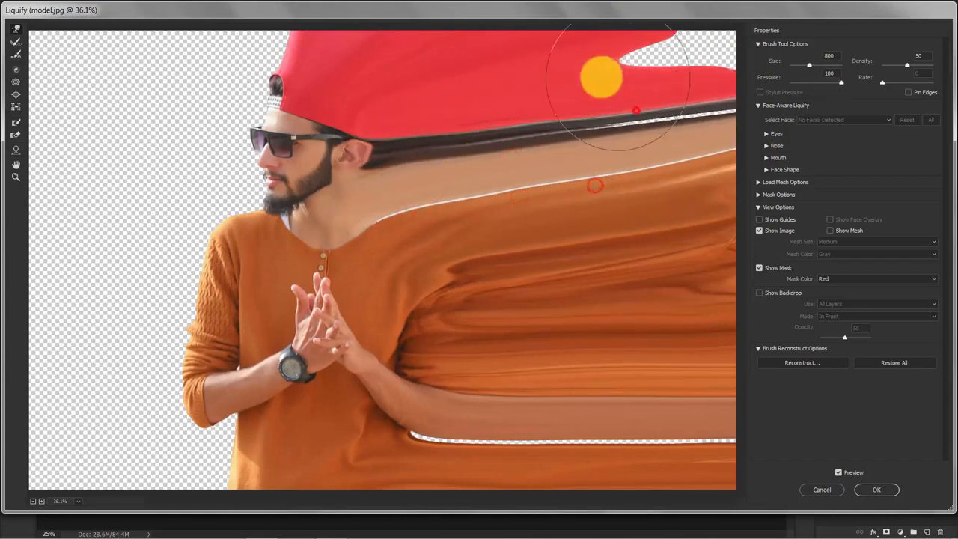
- Stretch the red cap fully to the right canvas edge, closing the remaining gap, and apply the Liquify distortion
{"action": "mouse_move", "coordinate": [606, 76]}
{"action": "left_mouse_down"}
{"action": "mouse_move", "coordinate": [700, 103]}
{"action": "mouse_move", "coordinate": [853, 85]}
{"action": "left_mouse_up"}
{"action": "left_click", "coordinate": [719, 59]}
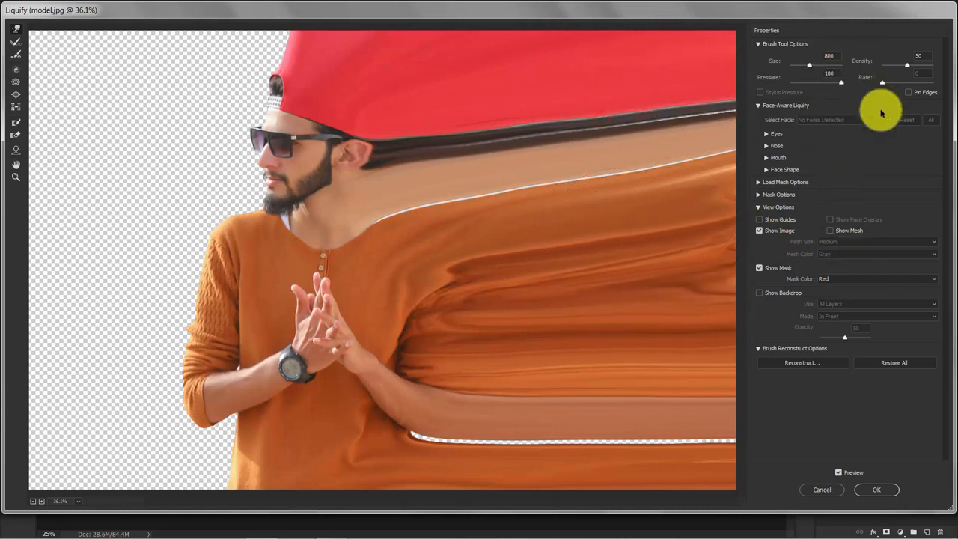
{"action": "left_click", "coordinate": [873, 491]}
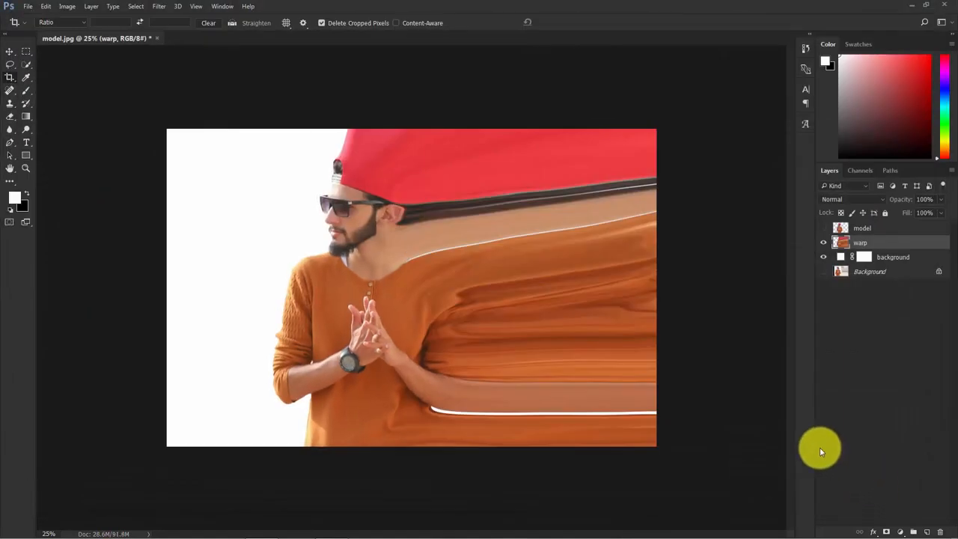
- Add a layer mask to the warp layer and invert it to black so the stretched image is hidden
{"action": "left_click", "coordinate": [862, 244]}
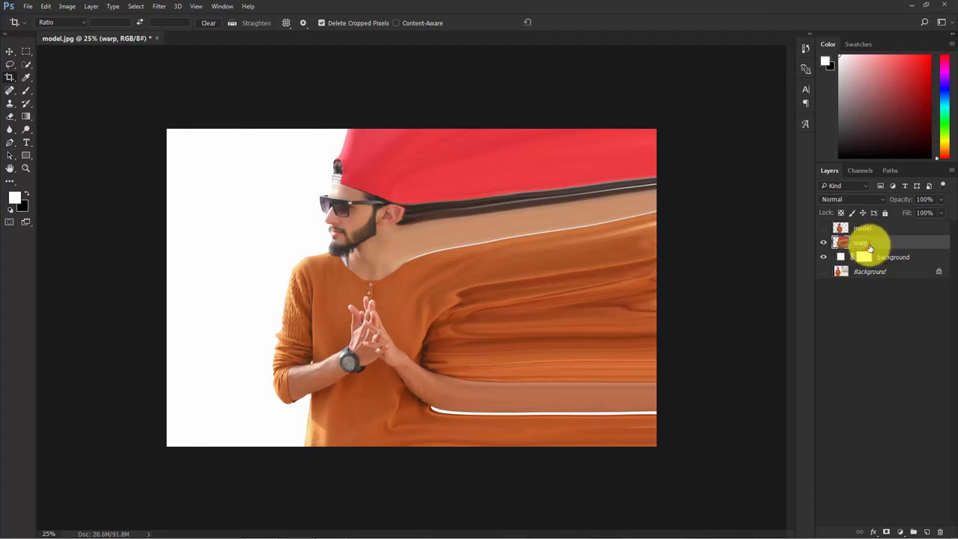
{"action": "left_click", "coordinate": [887, 531]}
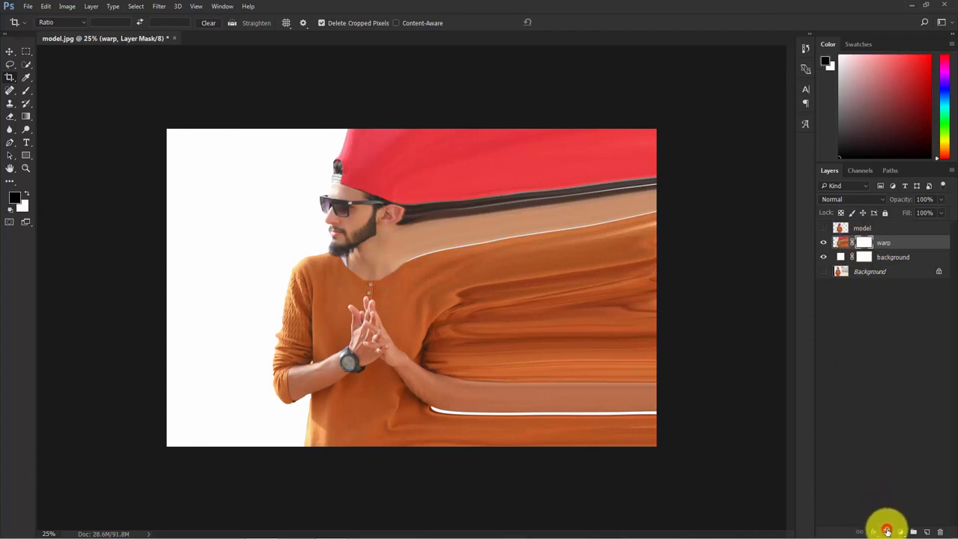
{"action": "left_click", "coordinate": [865, 244], "text": "alt"}
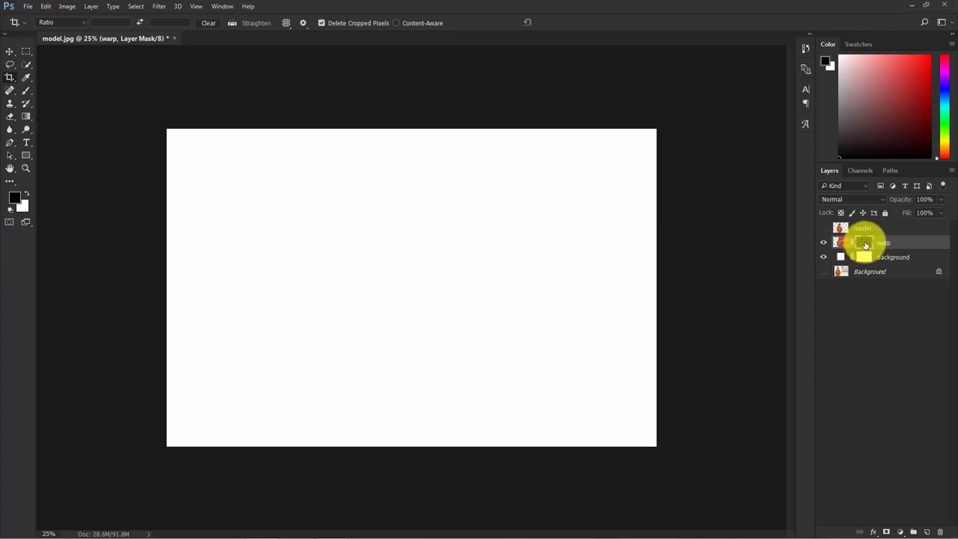
- Make the model layer visible and give it a white layer mask, leaving no layer selected
{"action": "left_click", "coordinate": [823, 229]}
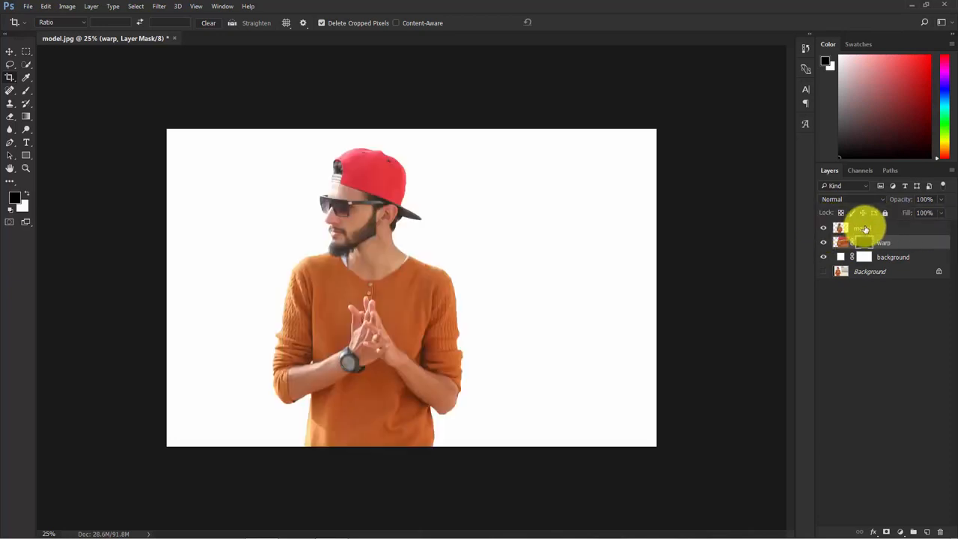
{"action": "left_click", "coordinate": [865, 228]}
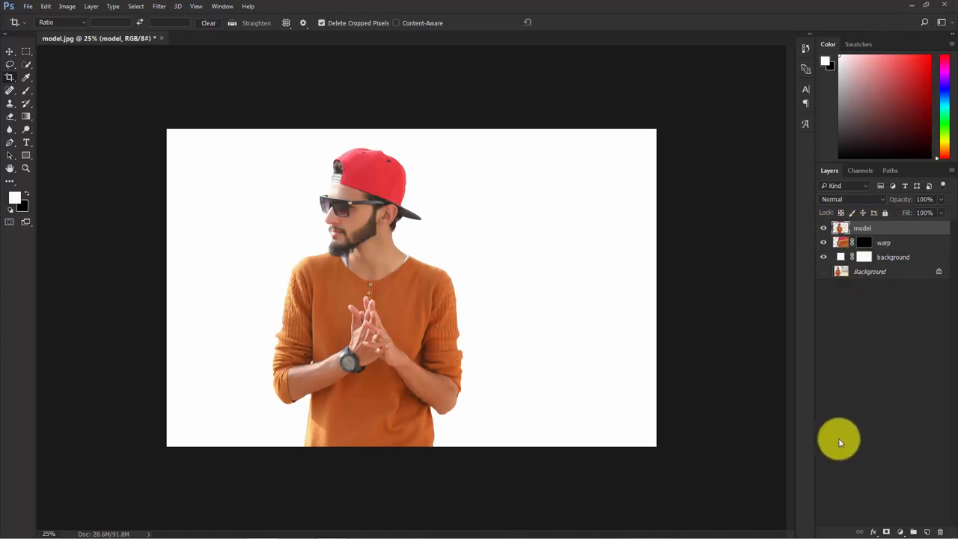
{"action": "left_click", "coordinate": [888, 533]}
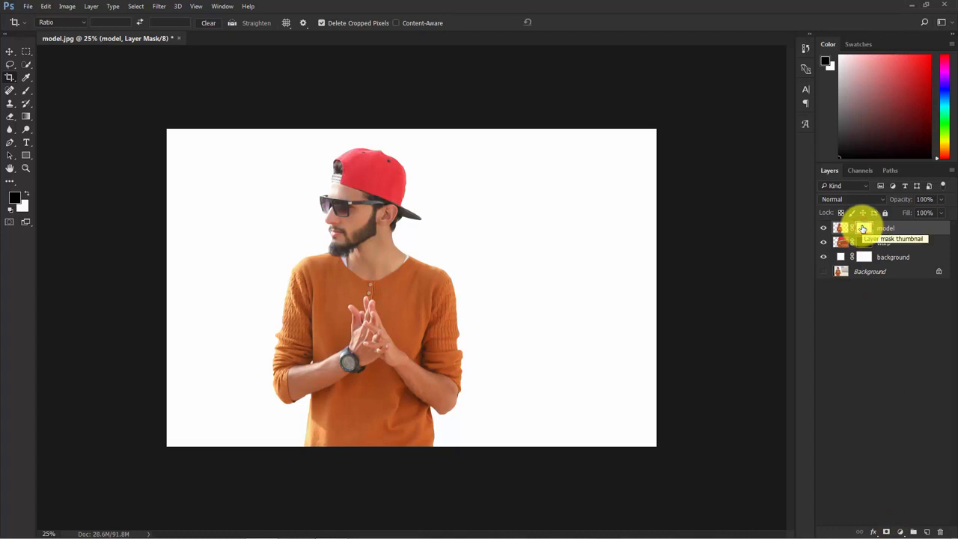
{"action": "left_click", "coordinate": [886, 332]}
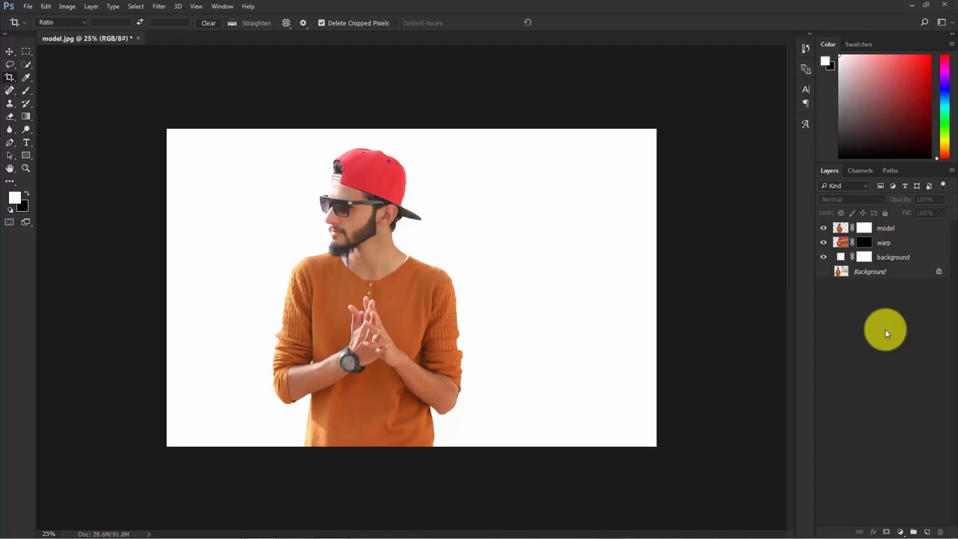
- Add a new layer and enter the text "freedom" in 12 pt Trajan Pro on the empty area beside the man
{"action": "left_click", "coordinate": [929, 532]}
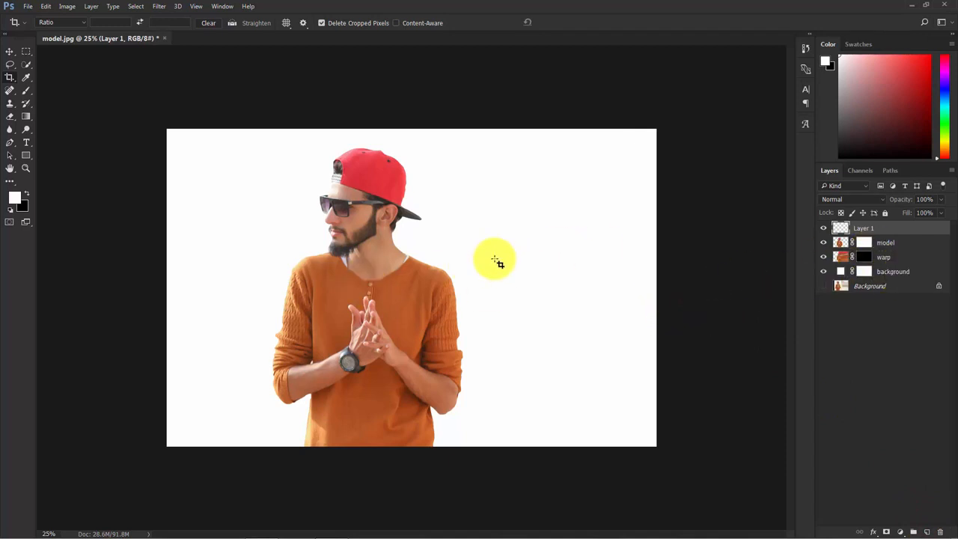
{"action": "key", "text": "ctrl+plus"}
{"action": "left_click", "coordinate": [423, 239]}
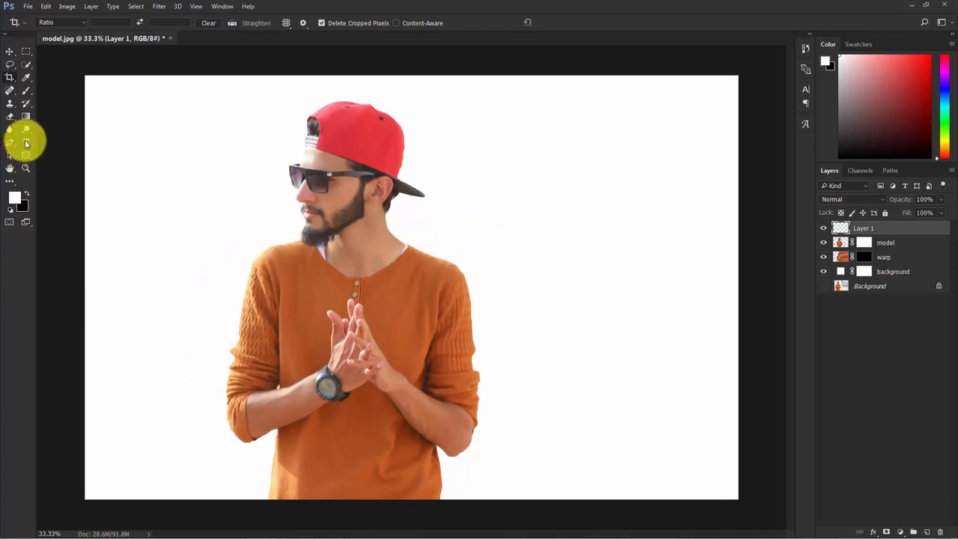
{"action": "left_click", "coordinate": [26, 143]}
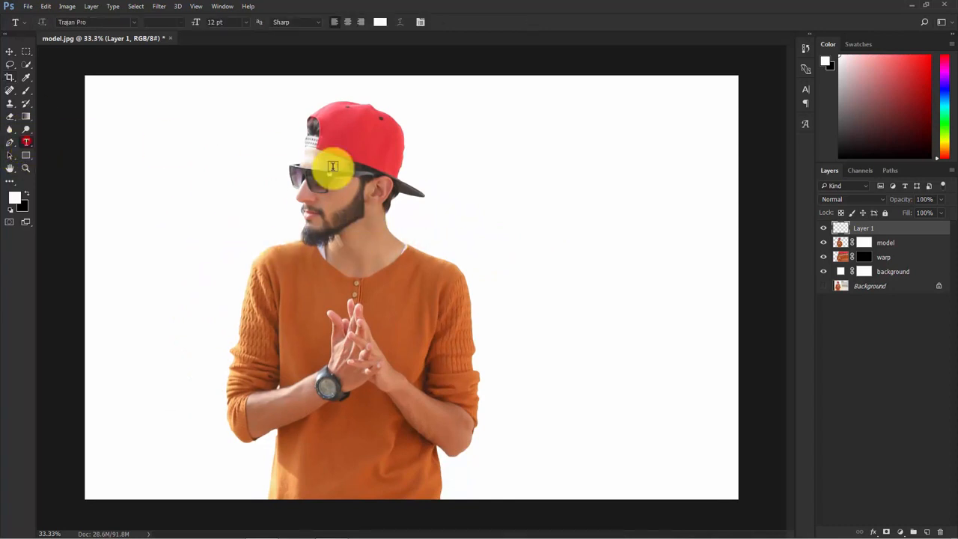
{"action": "left_click", "coordinate": [549, 284]}
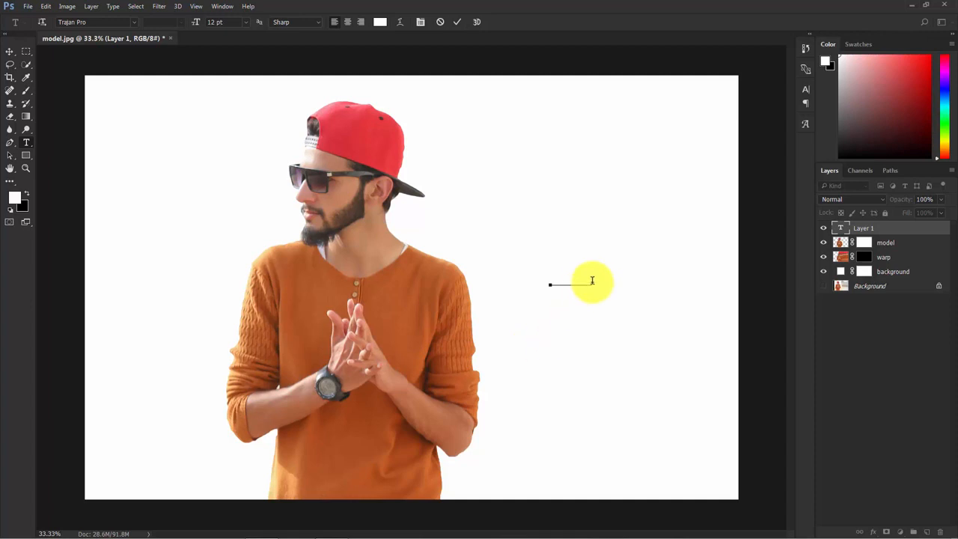
- Set the color of the whole FREEDOM text to black (000000) and commit the text
{"action": "left_click_drag", "start_coordinate": [593, 281], "coordinate": [522, 280]}
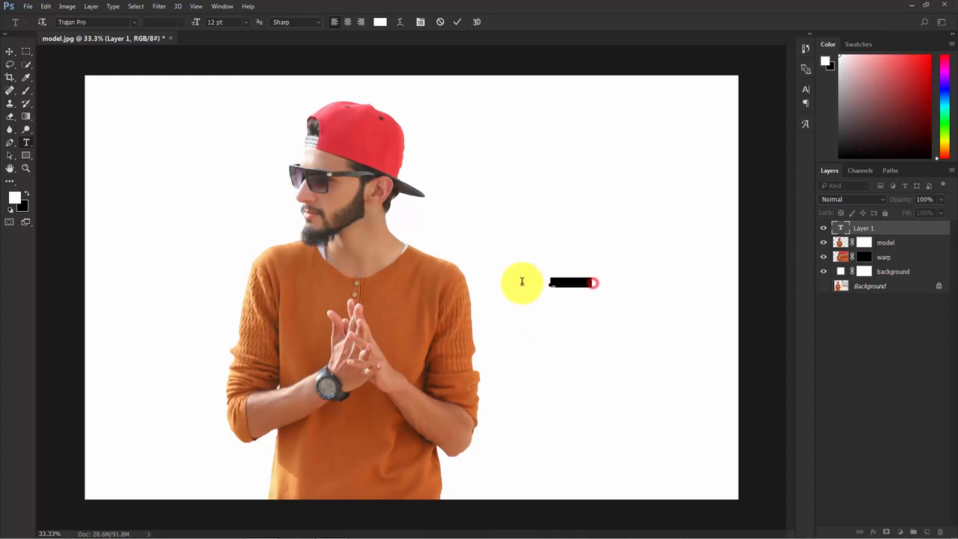
{"action": "left_click", "coordinate": [381, 21]}
{"action": "left_click_drag", "start_coordinate": [646, 197], "coordinate": [557, 244]}
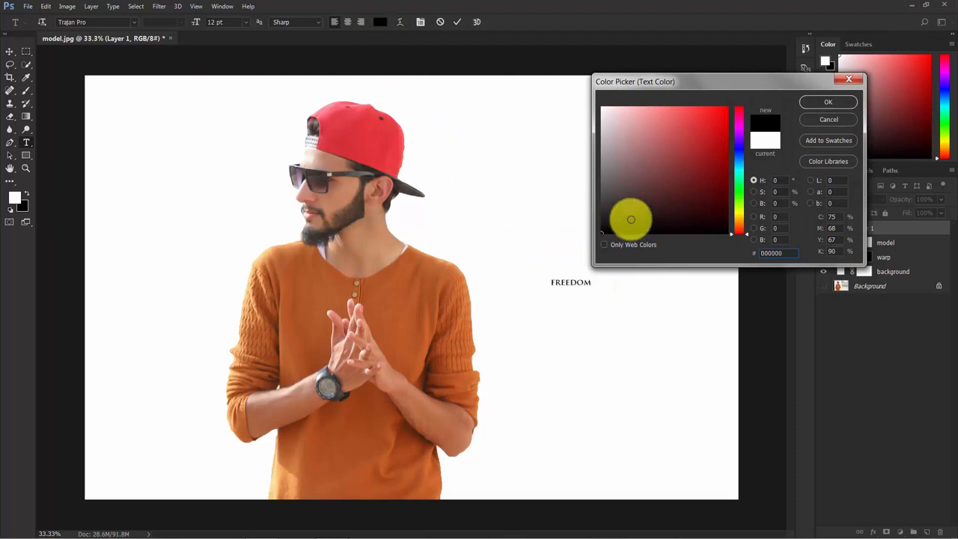
{"action": "left_click", "coordinate": [821, 103]}
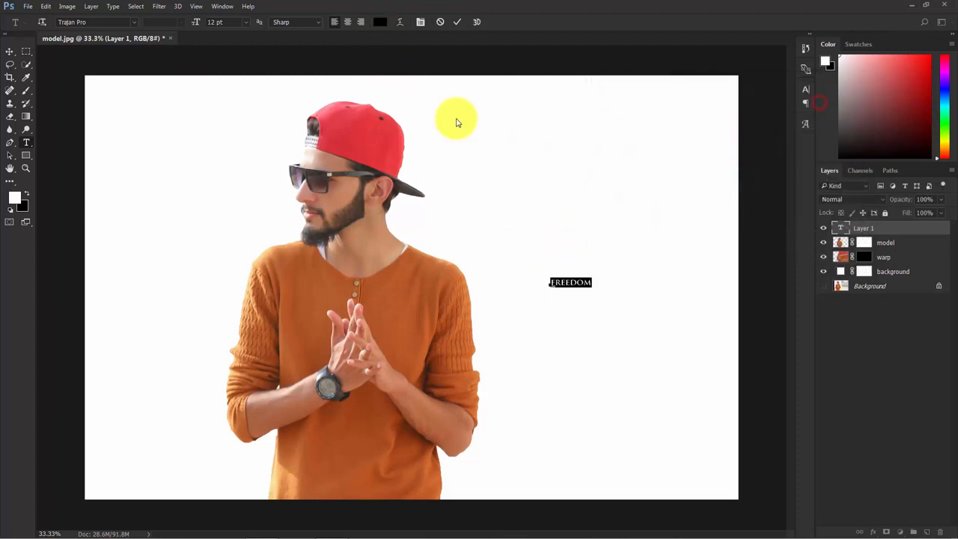
{"action": "left_click", "coordinate": [457, 22]}
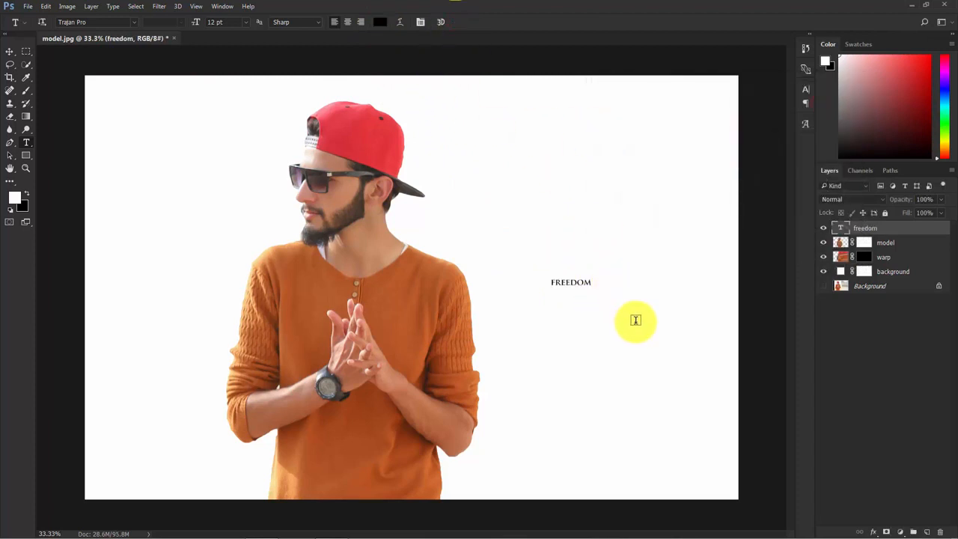
- Scale the FREEDOM text proportionally to about 429% and move it up and closer to the man's shoulder
{"action": "key", "text": "ctrl+t"}
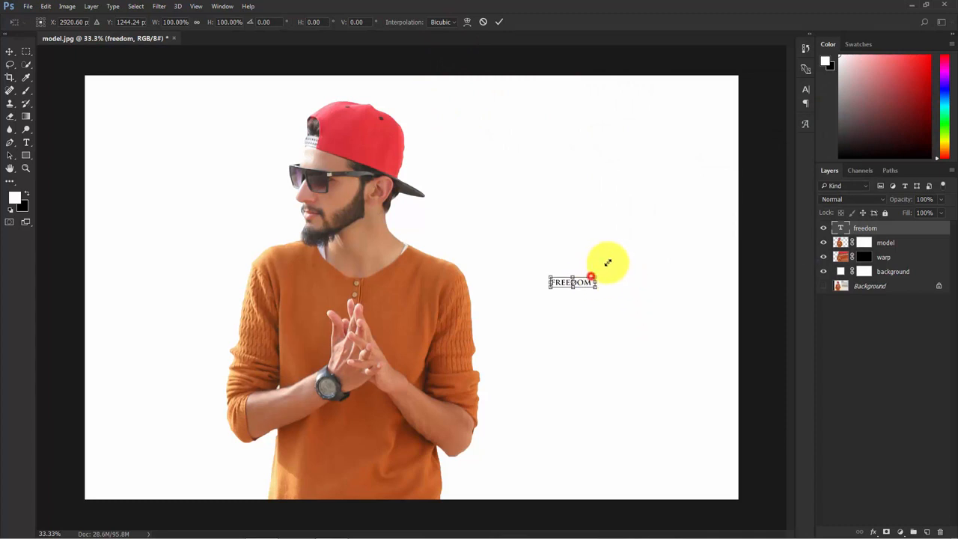
{"action": "left_click_drag", "start_coordinate": [608, 263], "coordinate": [713, 189]}
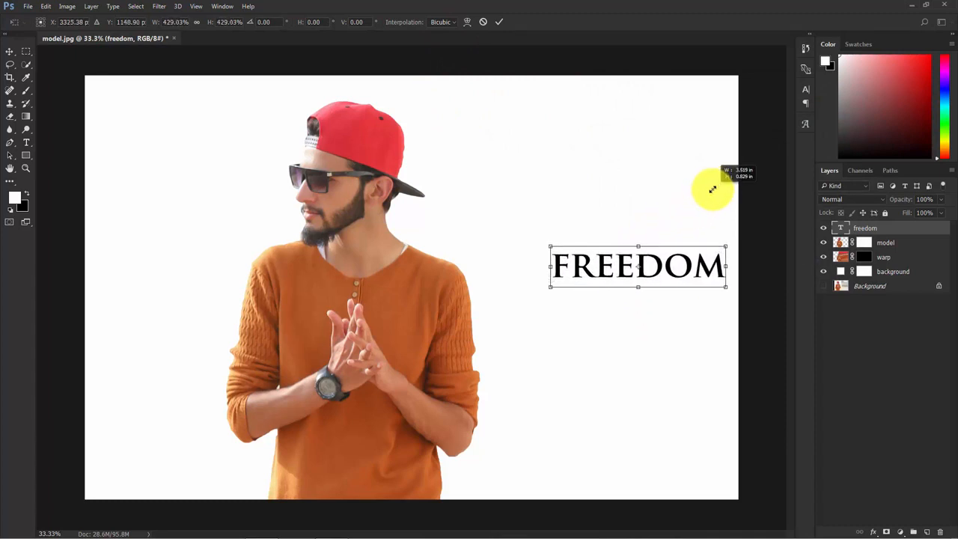
{"action": "left_click", "coordinate": [497, 21]}
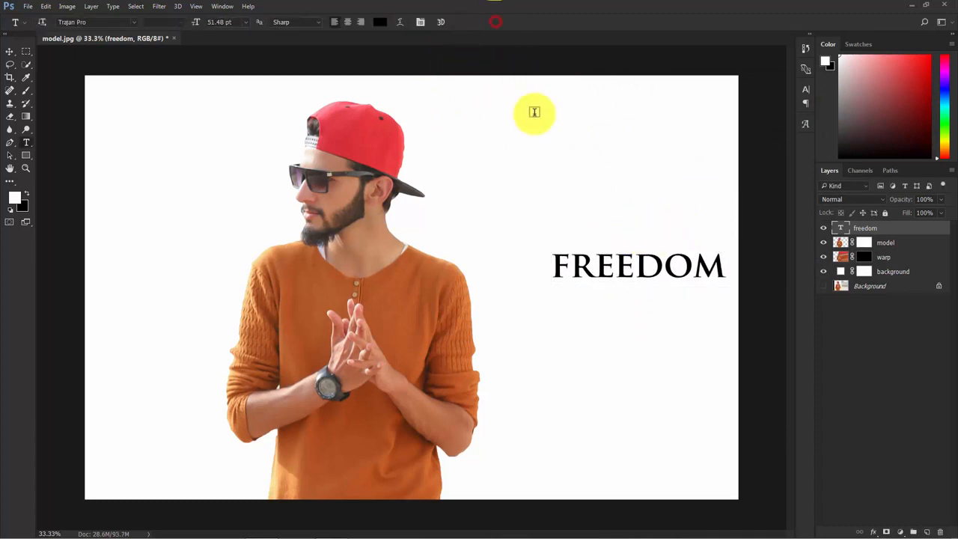
{"action": "left_click", "coordinate": [10, 51]}
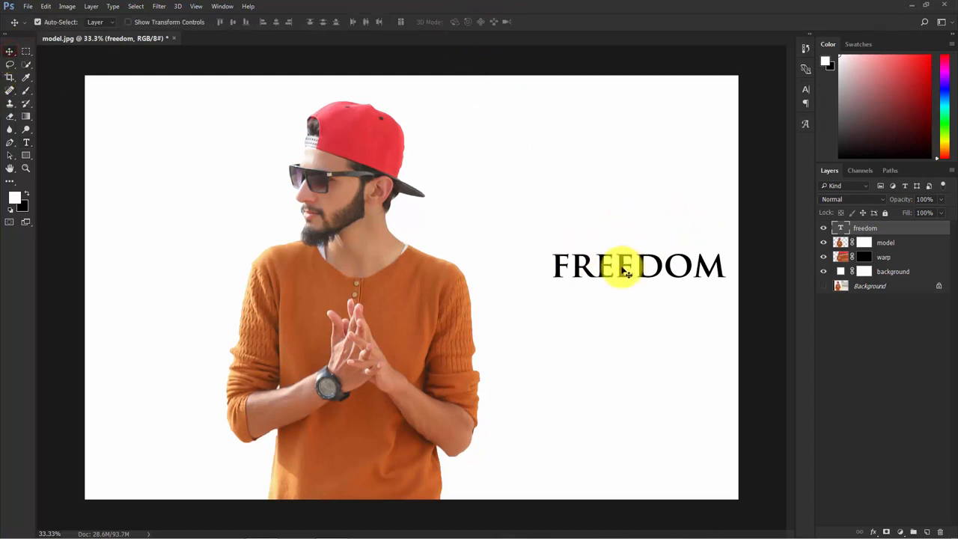
{"action": "left_click_drag", "start_coordinate": [625, 271], "coordinate": [565, 230]}
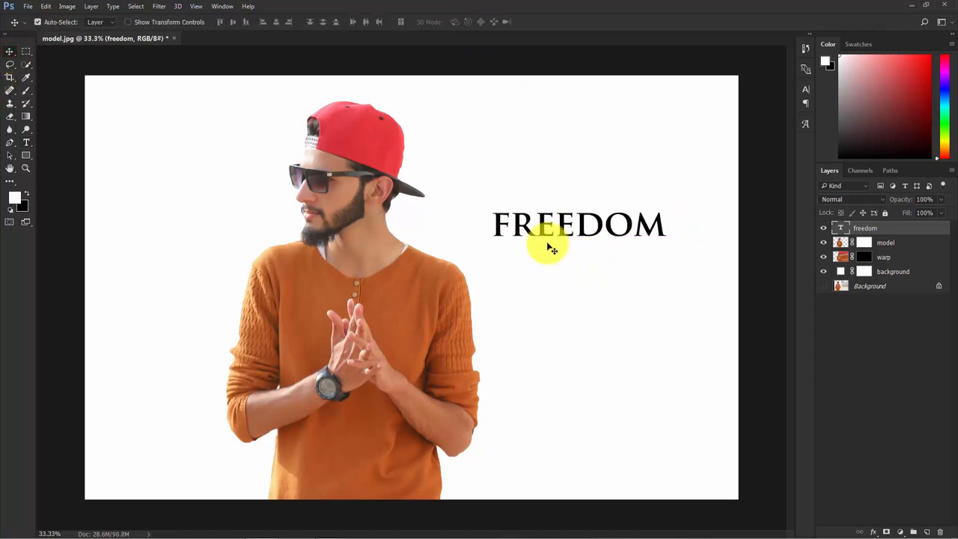
- Select a rectangular area around the FREEDOM text and define it as a brush preset named "freedom"
{"action": "left_click", "coordinate": [25, 50]}
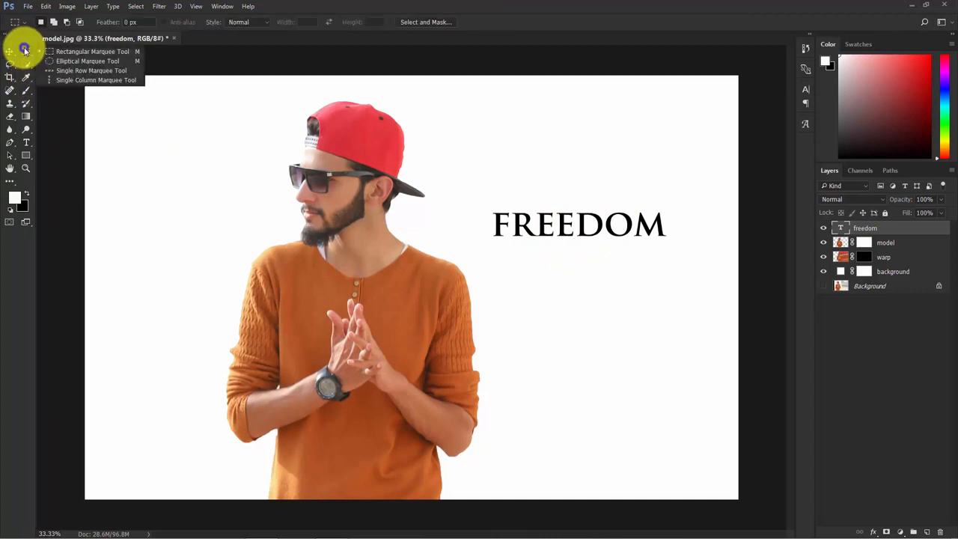
{"action": "left_click", "coordinate": [80, 52]}
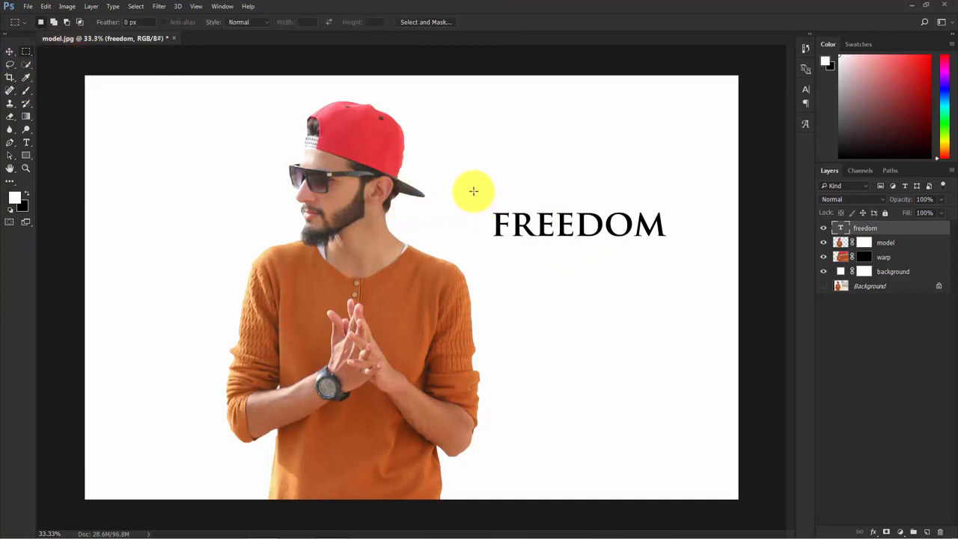
{"action": "left_click_drag", "start_coordinate": [473, 191], "coordinate": [612, 268]}
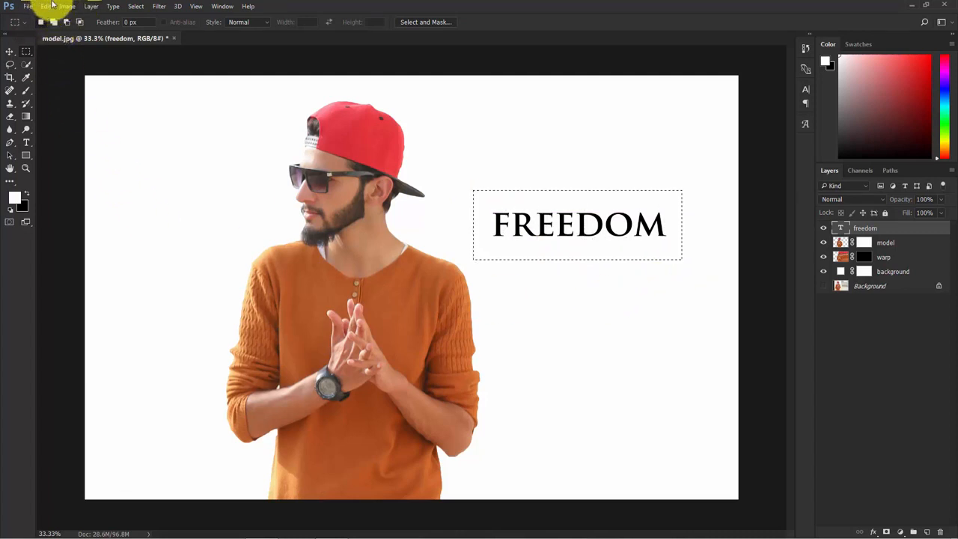
{"action": "left_click", "coordinate": [46, 6]}
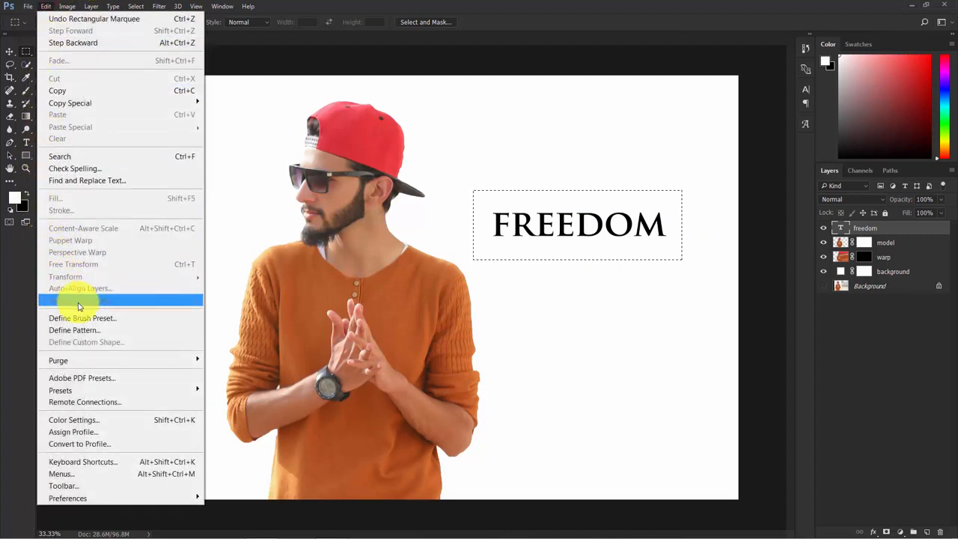
{"action": "left_click", "coordinate": [96, 322]}
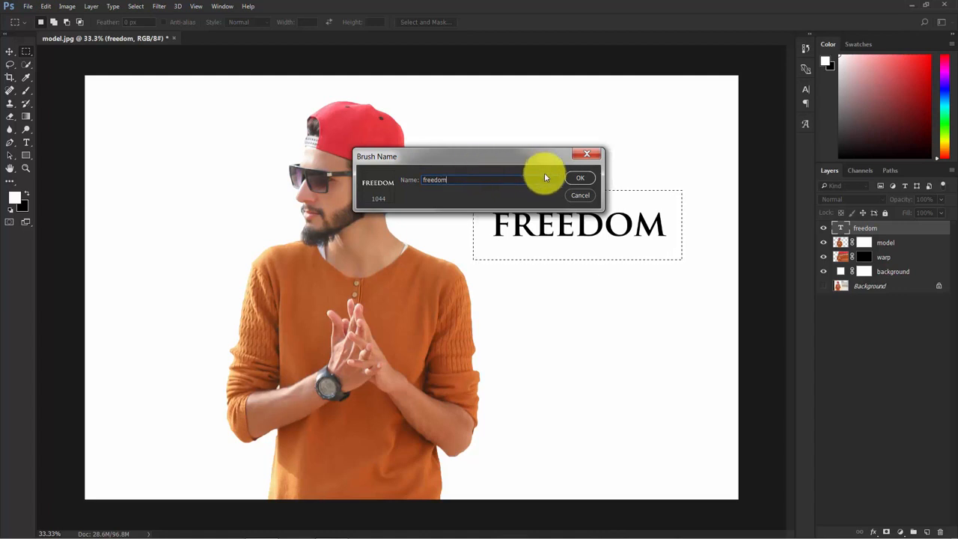
{"action": "left_click", "coordinate": [581, 179]}
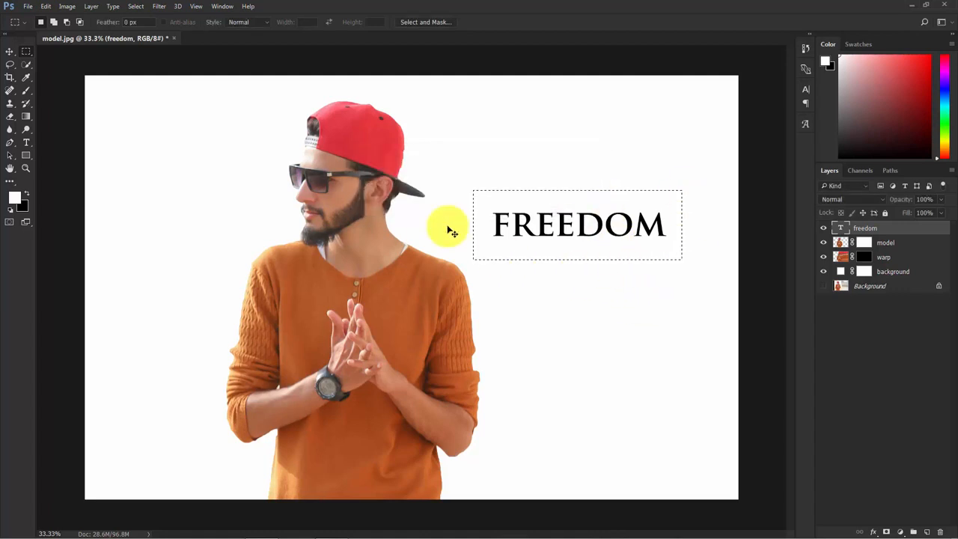
- Clear the selection and delete the freedom text layer
{"action": "key", "text": "ctrl+d"}
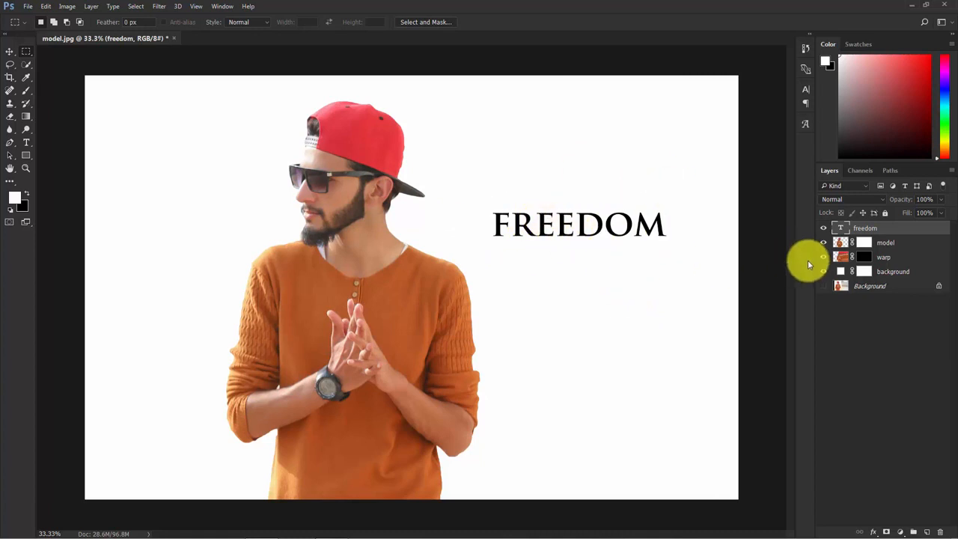
{"action": "key", "text": "Delete"}
{"action": "left_click", "coordinate": [882, 320]}
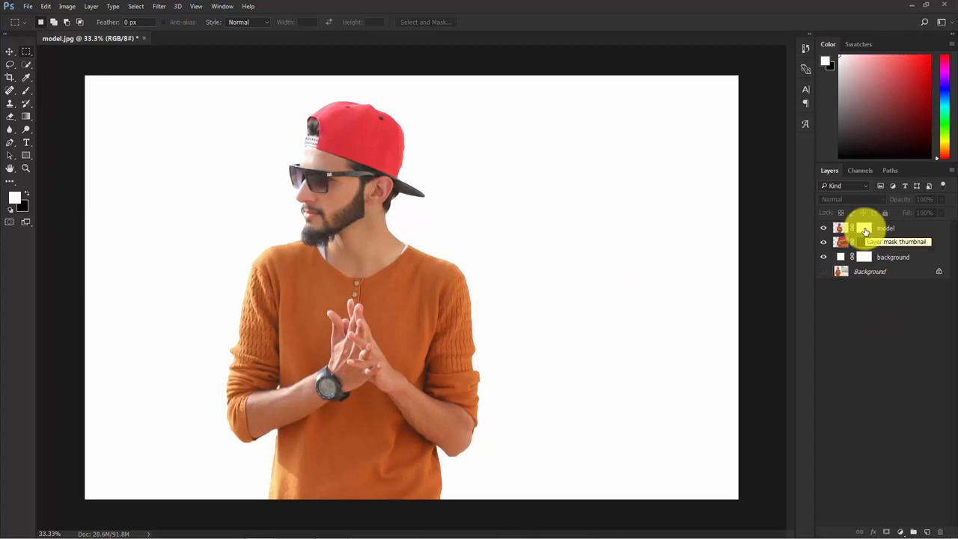
- Target the model layer's mask for painting with the Brush tool, using black as the foreground color
{"action": "left_click", "coordinate": [865, 229]}
{"action": "key", "text": "x"}
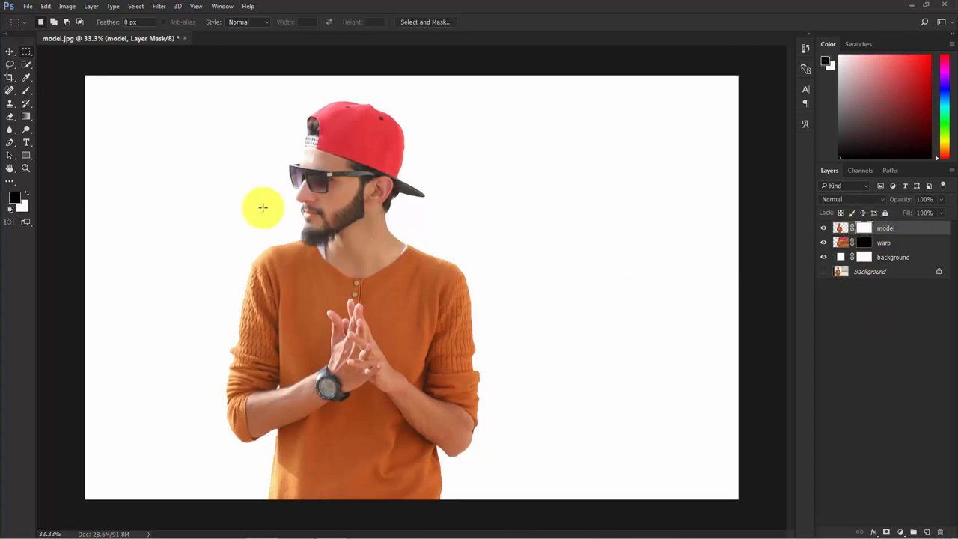
{"action": "left_click", "coordinate": [25, 91]}
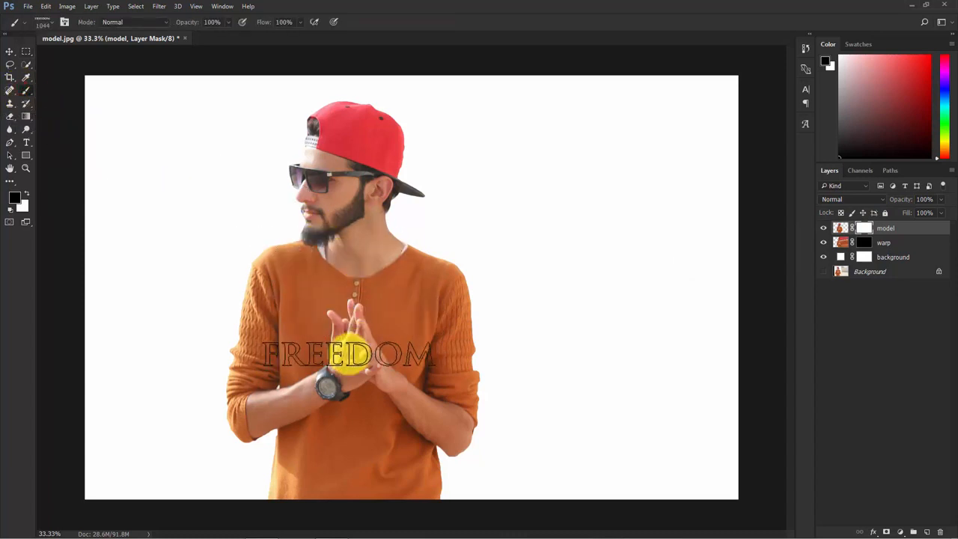
- Try stamping the FREEDOM brush across the man's chest on the model layer's mask and undo the stamp
{"action": "left_click", "coordinate": [359, 315]}
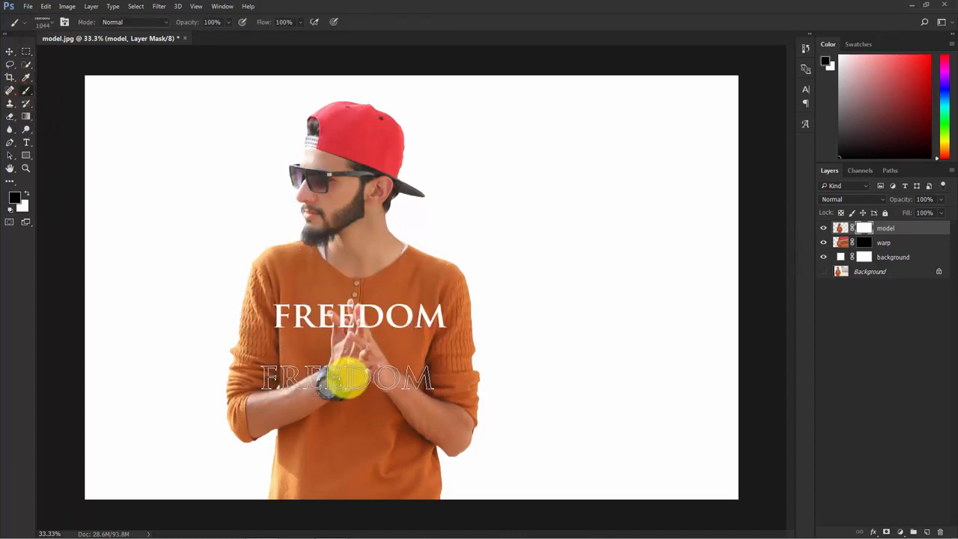
{"action": "key", "text": "ctrl+z"}
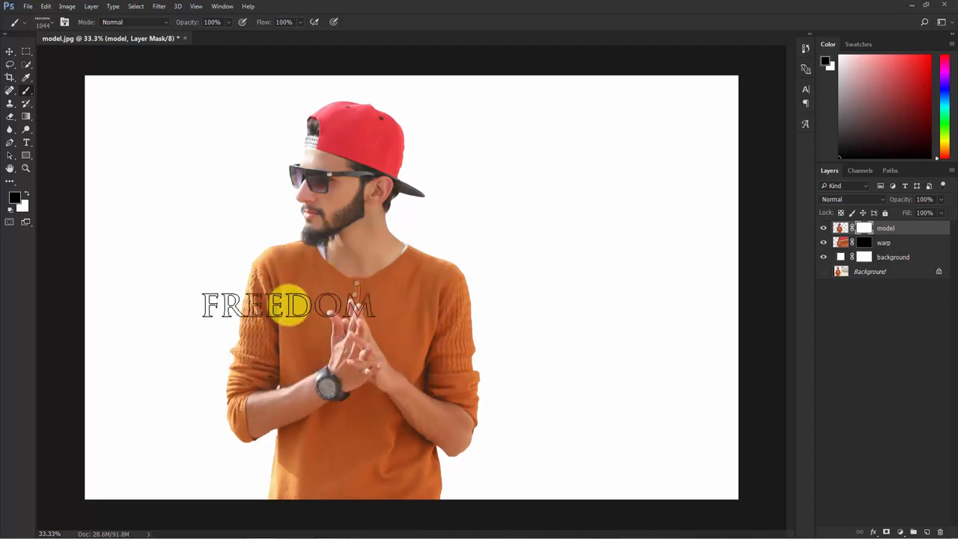
{"action": "left_click", "coordinate": [395, 305]}
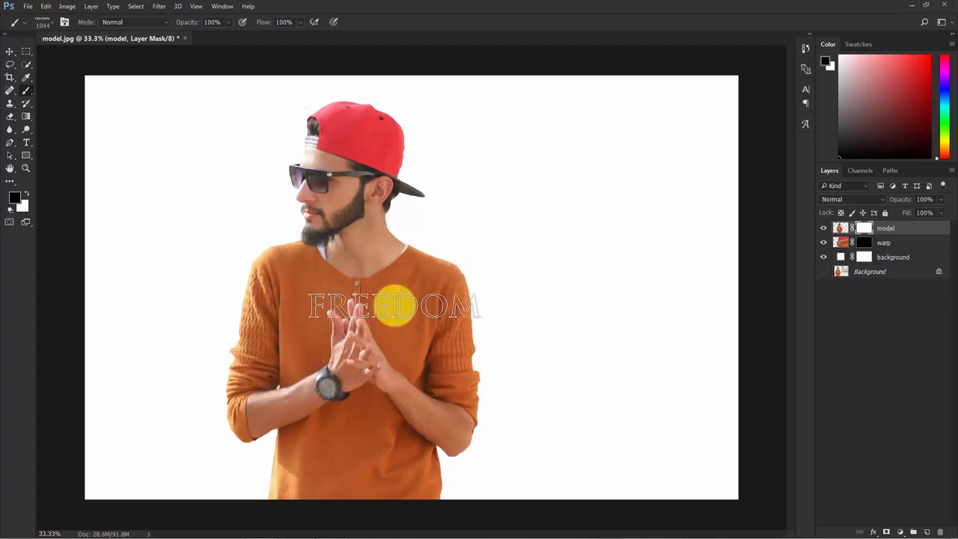
- Enable Shape Dynamics for the FREEDOM brush and set the size jitter to 100%
{"action": "left_click", "coordinate": [64, 23]}
{"action": "left_click_drag", "start_coordinate": [510, 130], "coordinate": [500, 116]}
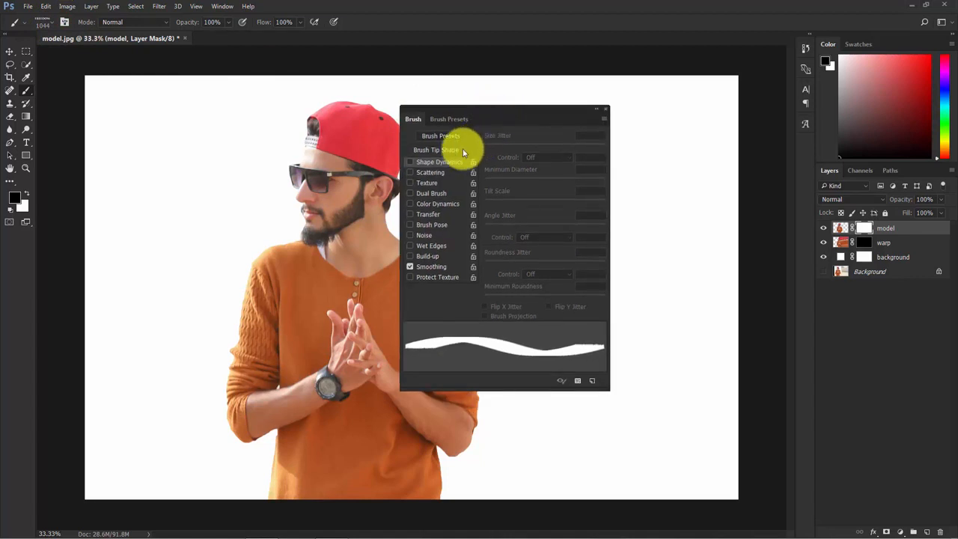
{"action": "left_click", "coordinate": [411, 163]}
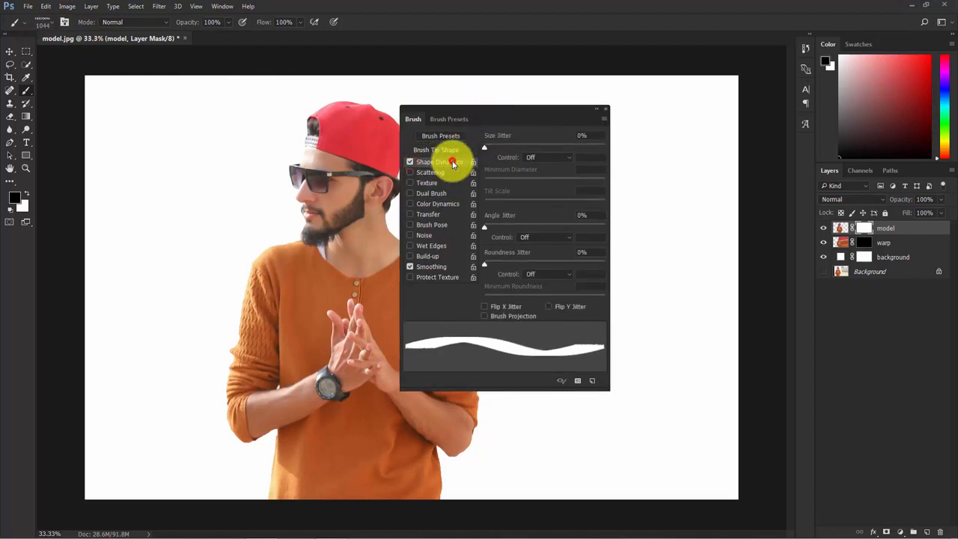
{"action": "left_click_drag", "start_coordinate": [484, 147], "coordinate": [659, 148]}
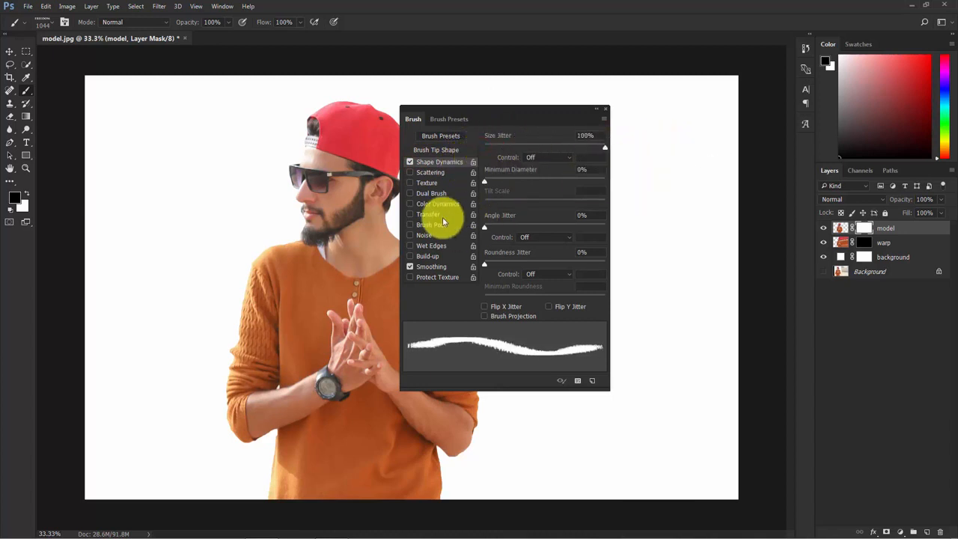
- Enable Scattering for the FREEDOM brush and set the scatter amount to 600%
{"action": "left_click", "coordinate": [432, 173]}
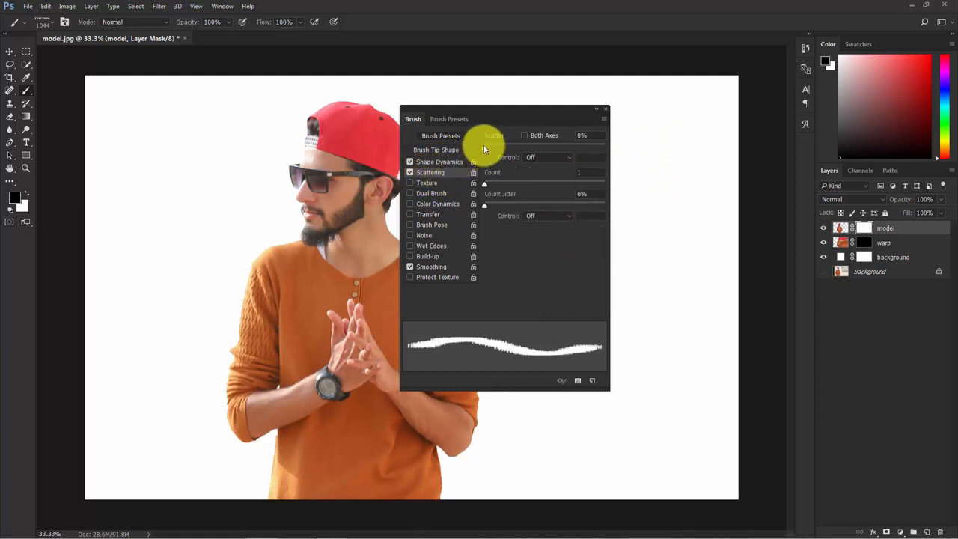
{"action": "mouse_move", "coordinate": [484, 146]}
{"action": "left_mouse_down"}
{"action": "mouse_move", "coordinate": [635, 150]}
{"action": "mouse_move", "coordinate": [570, 153]}
{"action": "left_mouse_up"}
{"action": "left_click", "coordinate": [600, 134]}
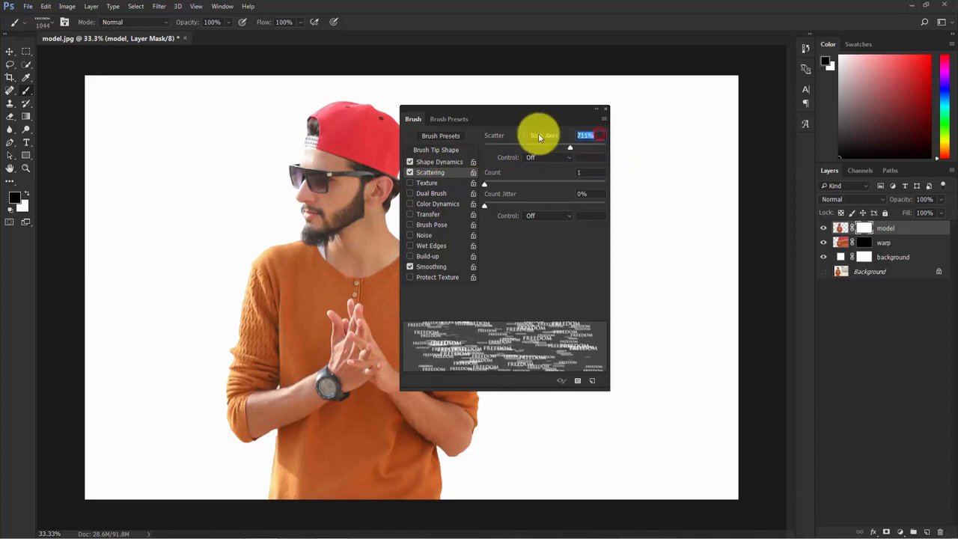
{"action": "type", "text": "600"}
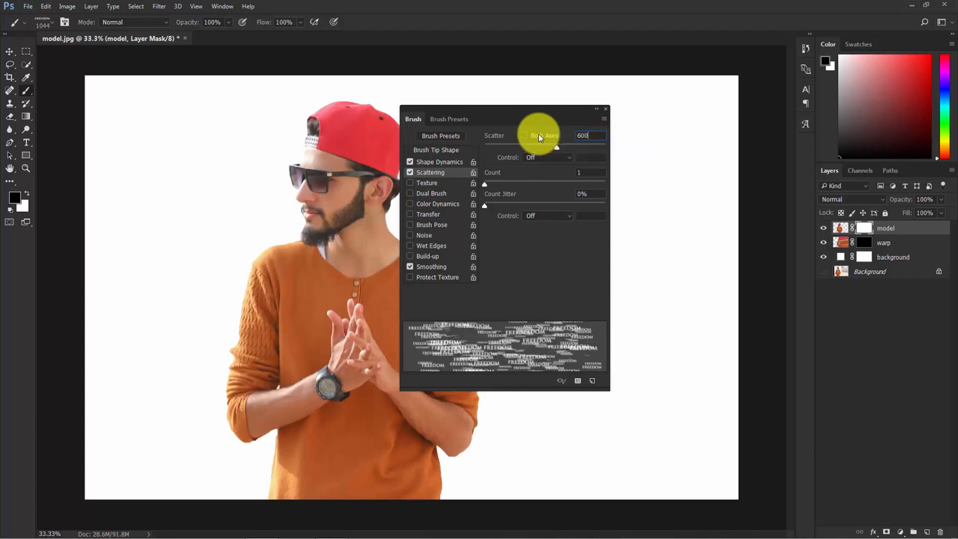
{"action": "mouse_move", "coordinate": [486, 186]}
{"action": "left_mouse_down"}
{"action": "mouse_move", "coordinate": [501, 187]}
{"action": "mouse_move", "coordinate": [468, 190]}
{"action": "left_mouse_up"}
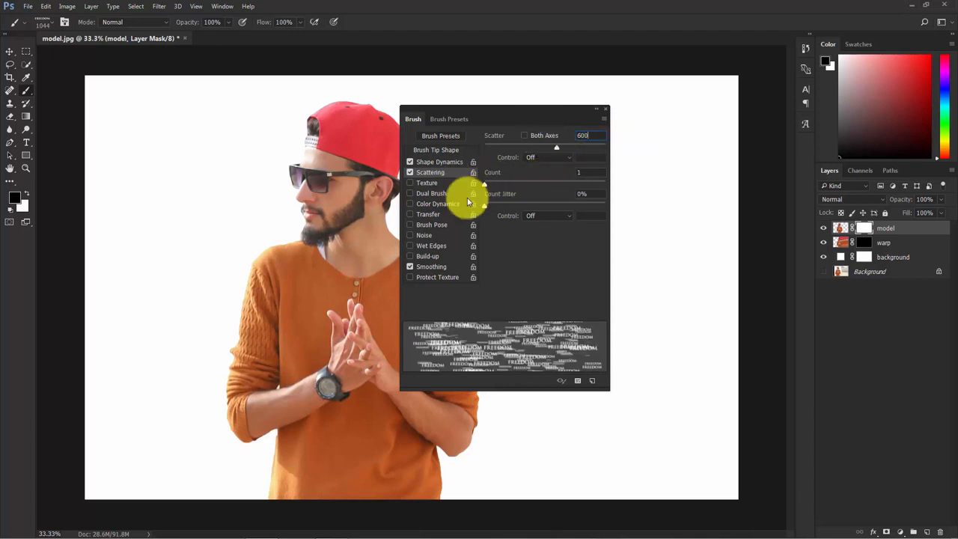
{"action": "left_click", "coordinate": [603, 192]}
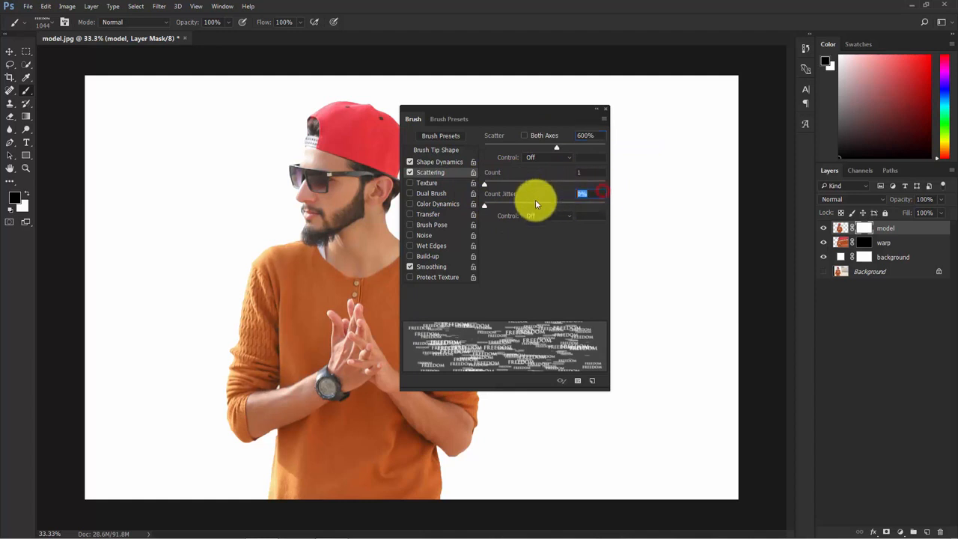
- Set the brush's minimum diameter to 20% in Shape Dynamics and close the brush settings
{"action": "left_click", "coordinate": [443, 161]}
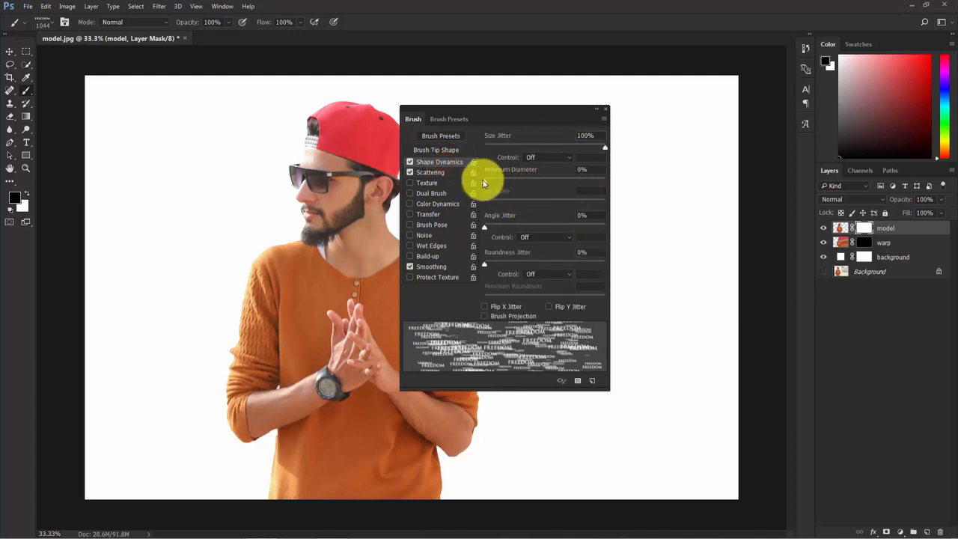
{"action": "mouse_move", "coordinate": [485, 182]}
{"action": "left_mouse_down"}
{"action": "mouse_move", "coordinate": [521, 182]}
{"action": "mouse_move", "coordinate": [459, 182]}
{"action": "mouse_move", "coordinate": [515, 185]}
{"action": "left_mouse_up"}
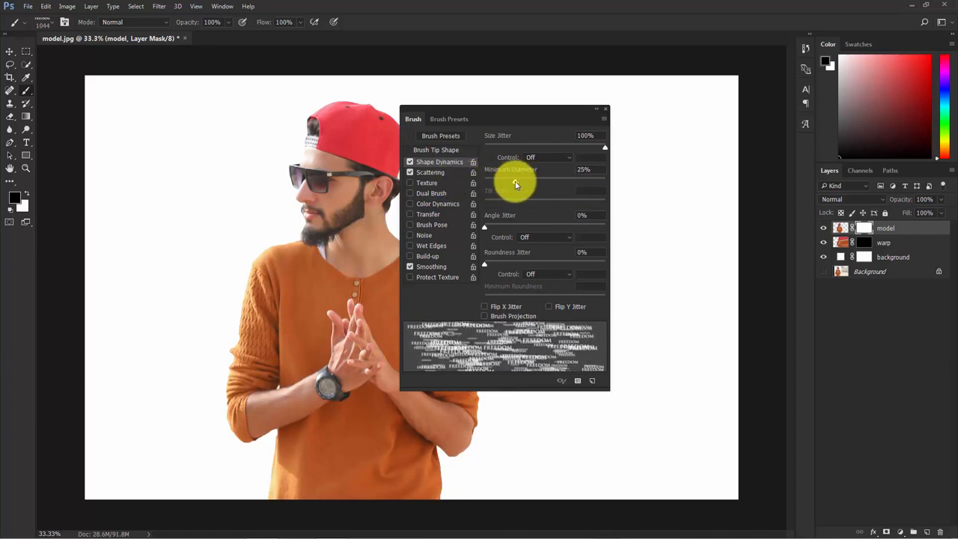
{"action": "left_click", "coordinate": [595, 169]}
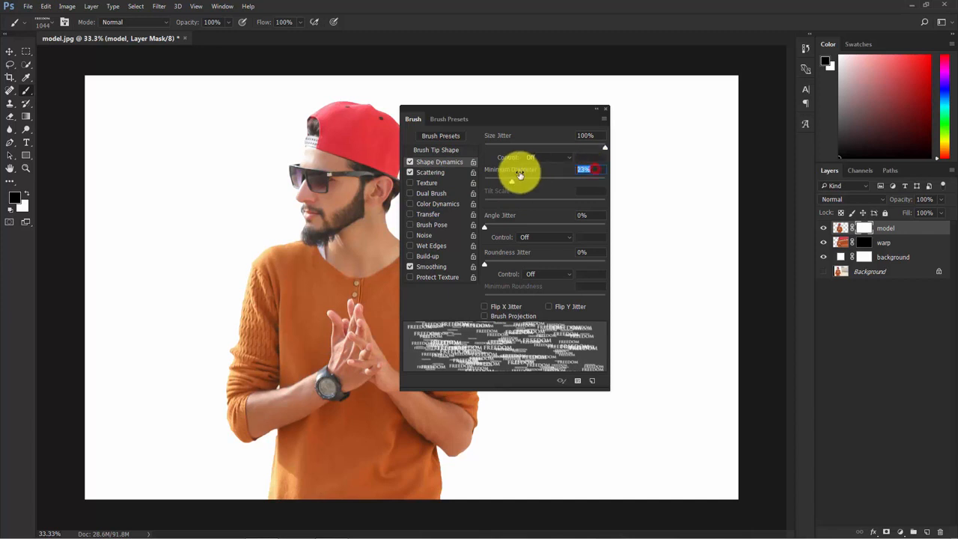
{"action": "type", "text": "20"}
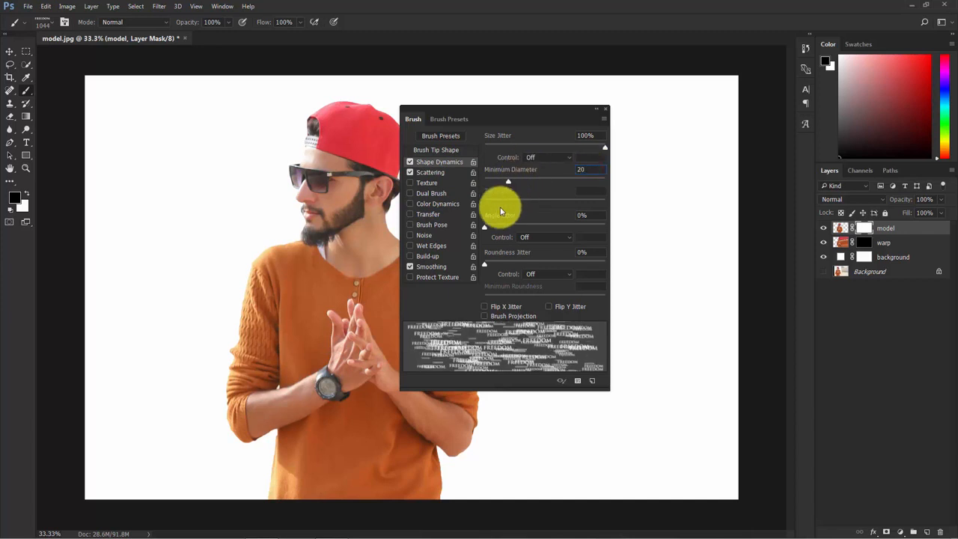
{"action": "mouse_move", "coordinate": [484, 225]}
{"action": "left_mouse_down"}
{"action": "mouse_move", "coordinate": [517, 226]}
{"action": "mouse_move", "coordinate": [475, 225]}
{"action": "left_mouse_up"}
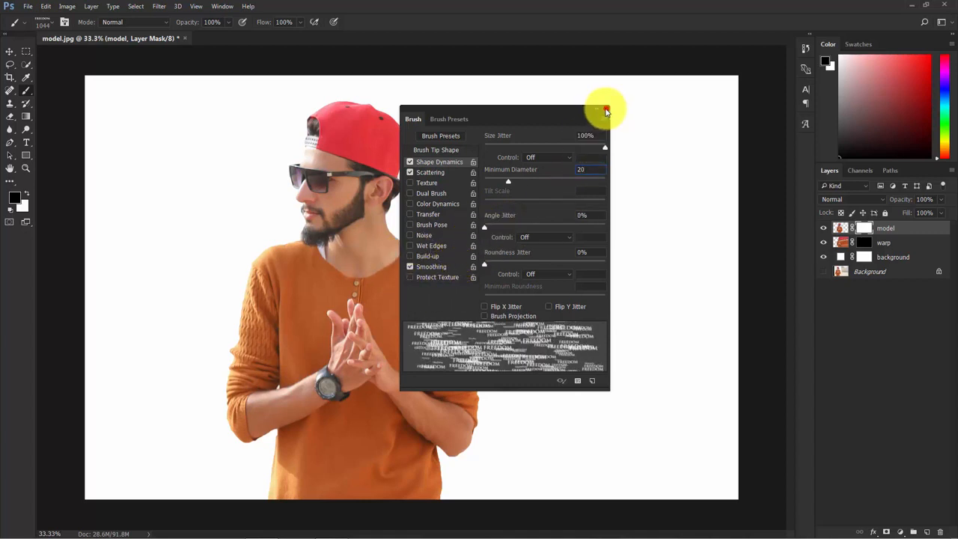
{"action": "left_click", "coordinate": [606, 111]}
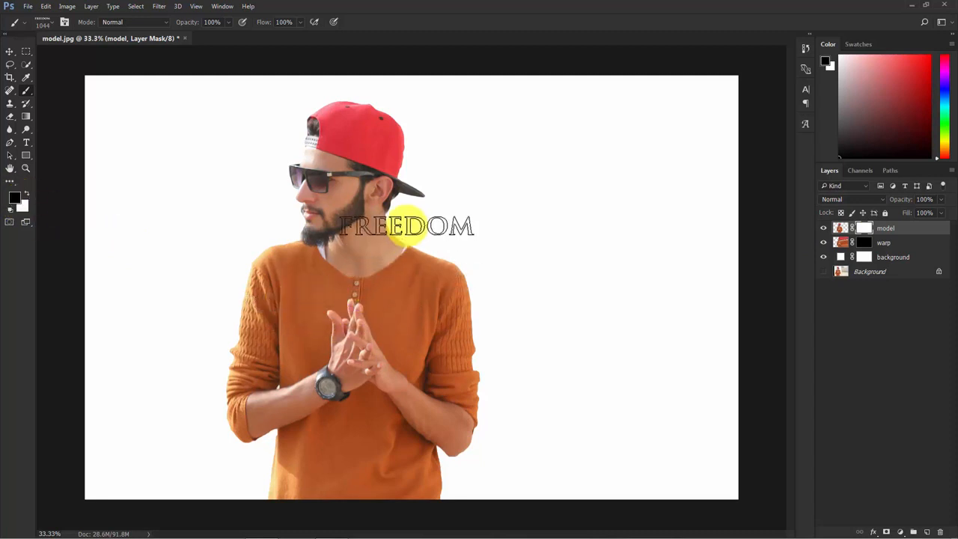
- Try painting scattered FREEDOM words over the man's chest and hands on the model layer's mask and undo the stroke
{"action": "key", "text": "bracketleft"}
{"action": "key", "text": "bracketleft"}
{"action": "key", "text": "bracketleft"}
{"action": "key", "text": "bracketleft"}
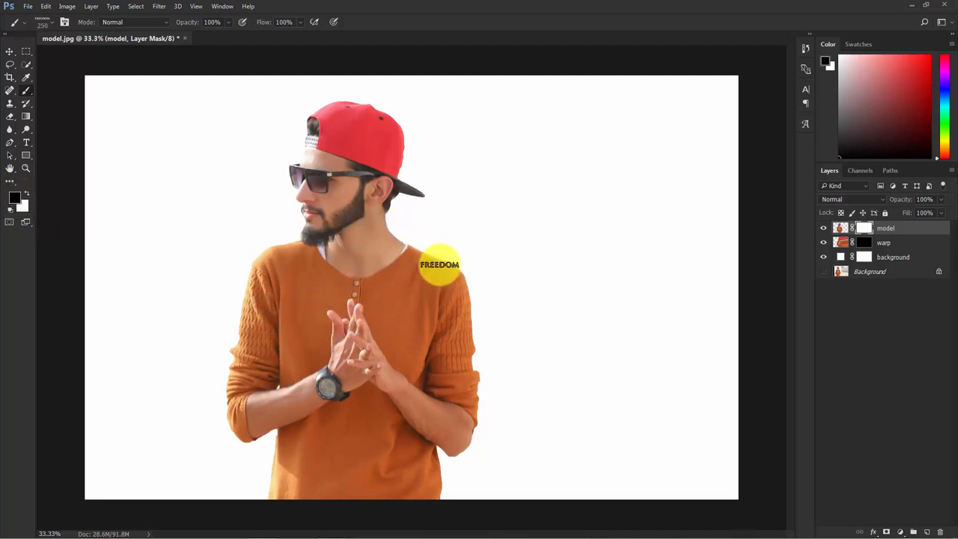
{"action": "key", "text": "bracketleft"}
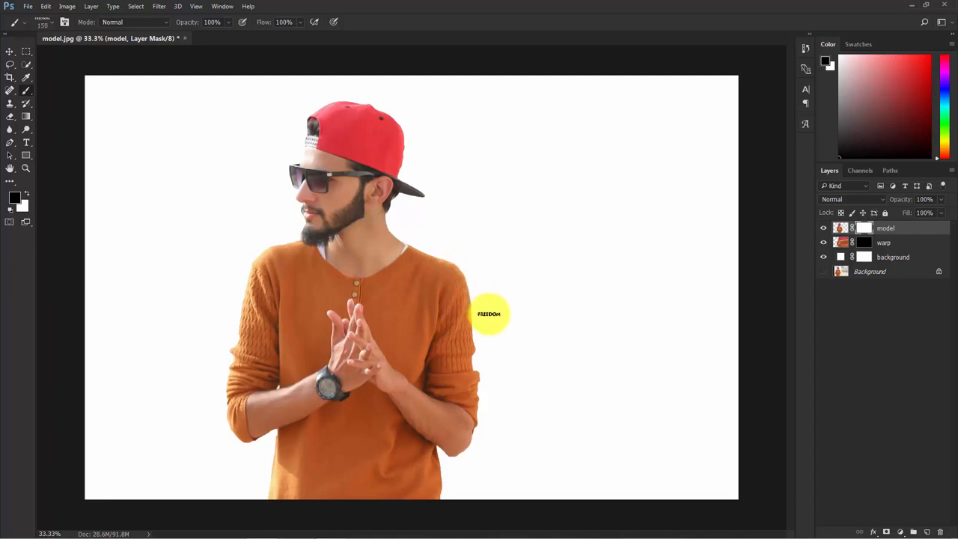
{"action": "mouse_move", "coordinate": [486, 326]}
{"action": "left_mouse_down"}
{"action": "mouse_move", "coordinate": [480, 359]}
{"action": "mouse_move", "coordinate": [462, 314]}
{"action": "mouse_move", "coordinate": [437, 308]}
{"action": "mouse_move", "coordinate": [488, 340]}
{"action": "mouse_move", "coordinate": [487, 312]}
{"action": "mouse_move", "coordinate": [432, 202]}
{"action": "mouse_move", "coordinate": [490, 326]}
{"action": "left_mouse_up"}
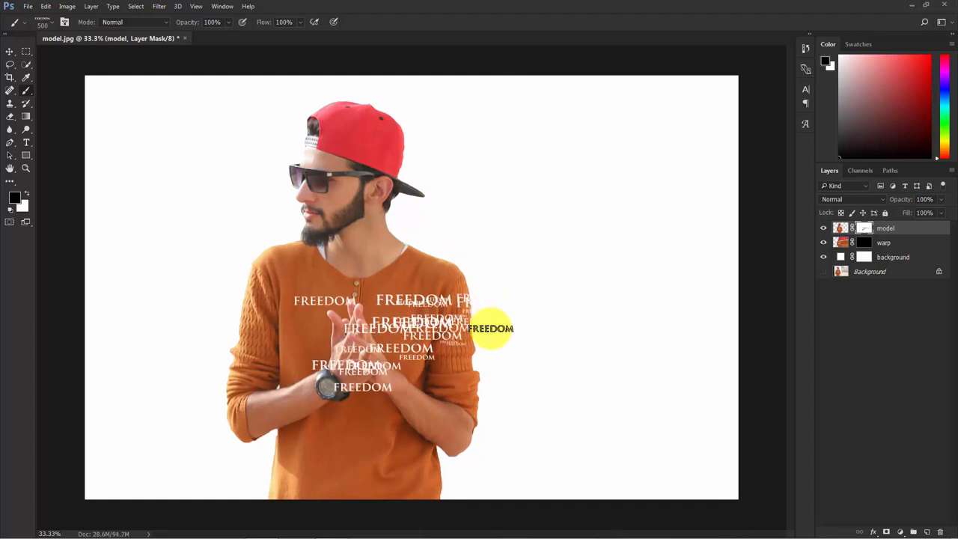
{"action": "key", "text": "ctrl+z"}
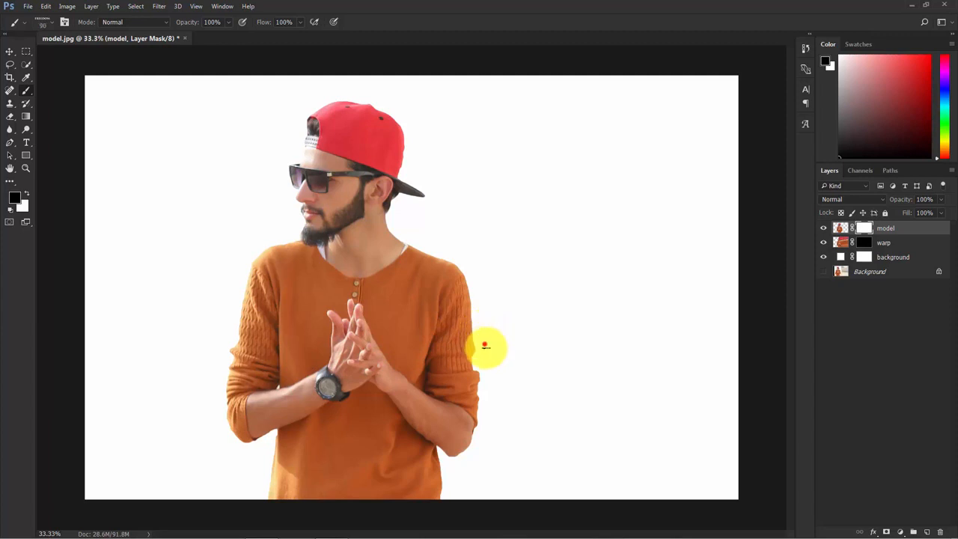
- Paint small FREEDOM words in black at 90 px on the model mask, along the figure's right edge from elbow to cap
{"action": "mouse_move", "coordinate": [486, 346]}
{"action": "left_mouse_down"}
{"action": "mouse_move", "coordinate": [496, 397]}
{"action": "mouse_move", "coordinate": [479, 505]}
{"action": "left_mouse_up"}
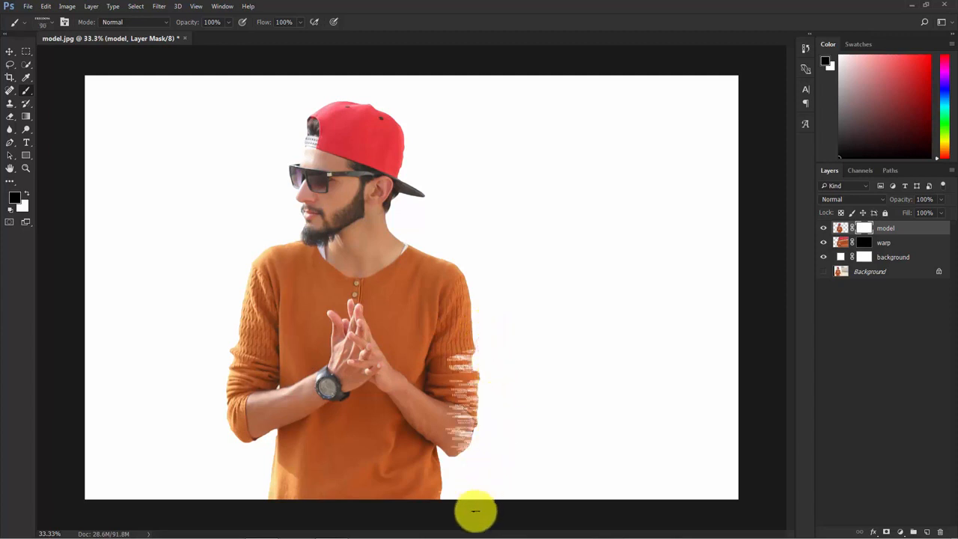
{"action": "mouse_move", "coordinate": [492, 349]}
{"action": "left_mouse_down"}
{"action": "mouse_move", "coordinate": [461, 262]}
{"action": "mouse_move", "coordinate": [400, 224]}
{"action": "mouse_move", "coordinate": [404, 199]}
{"action": "mouse_move", "coordinate": [439, 195]}
{"action": "mouse_move", "coordinate": [417, 180]}
{"action": "mouse_move", "coordinate": [415, 130]}
{"action": "mouse_move", "coordinate": [378, 100]}
{"action": "mouse_move", "coordinate": [303, 95]}
{"action": "mouse_move", "coordinate": [337, 98]}
{"action": "left_mouse_up"}
{"action": "key", "text": "bracketright"}
{"action": "key", "text": "bracketright"}
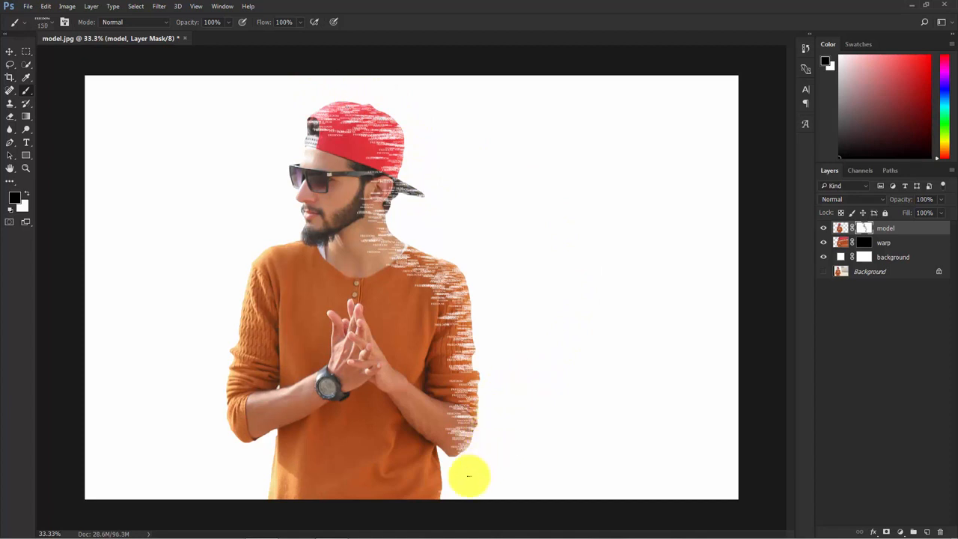
- Enlarge the brush and stamp one FREEDOM word at the shirt's lower right hem on the model mask
{"action": "key", "text": "bracketright"}
{"action": "key", "text": "bracketright"}
{"action": "key", "text": "bracketright"}
{"action": "key", "text": "bracketright"}
{"action": "key", "text": "bracketright"}
{"action": "key", "text": "bracketright"}
{"action": "key", "text": "bracketright"}
{"action": "key", "text": "bracketright"}
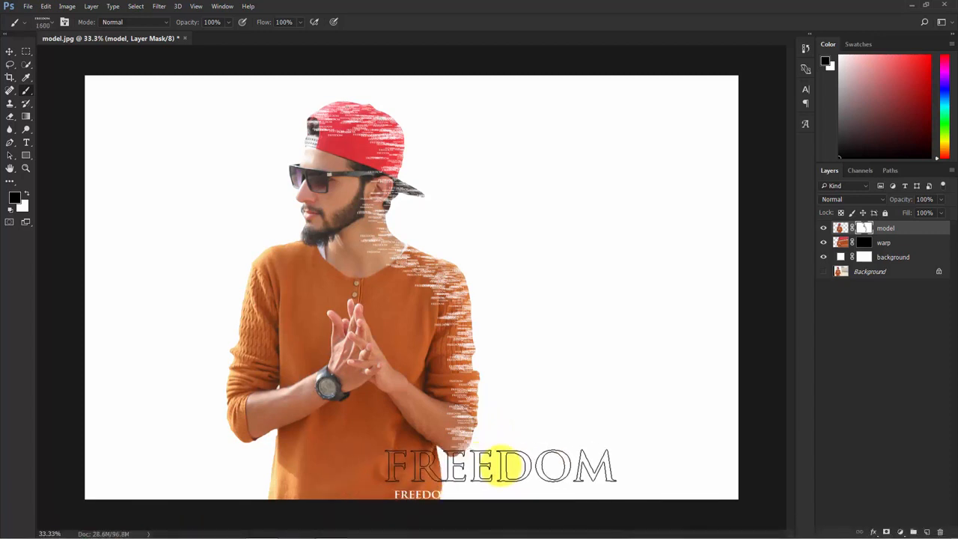
- Reduce the brush to 150 px and paint FREEDOM words further inward over the shirt, right arm, neck and cap
{"action": "key", "text": "bracketleft"}
{"action": "key", "text": "bracketleft"}
{"action": "key", "text": "bracketleft"}
{"action": "key", "text": "bracketleft"}
{"action": "key", "text": "bracketleft"}
{"action": "key", "text": "bracketleft"}
{"action": "key", "text": "bracketleft"}
{"action": "key", "text": "bracketleft"}
{"action": "key", "text": "bracketleft"}
{"action": "key", "text": "bracketleft"}
{"action": "key", "text": "bracketleft"}
{"action": "key", "text": "bracketleft"}
{"action": "key", "text": "bracketleft"}
{"action": "key", "text": "bracketleft"}
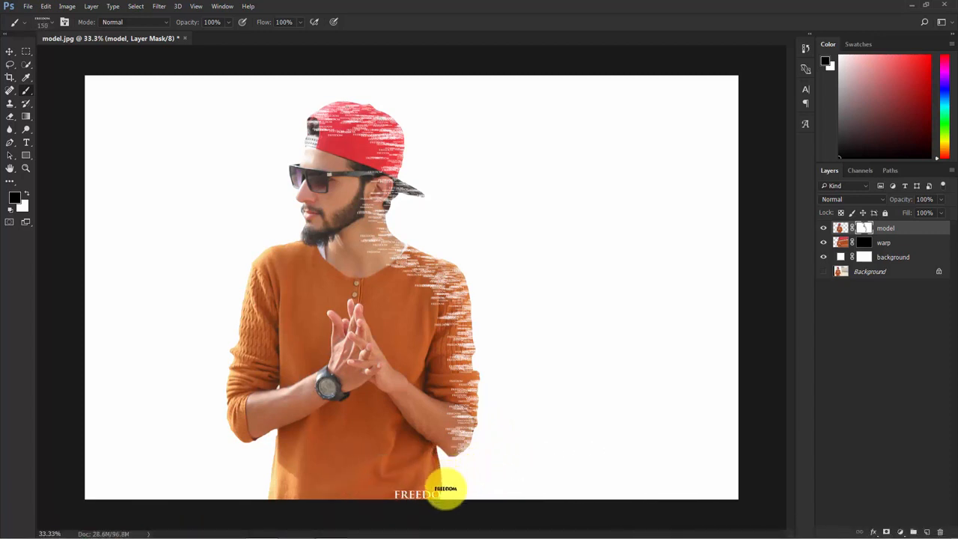
{"action": "mouse_move", "coordinate": [447, 498]}
{"action": "left_mouse_down"}
{"action": "mouse_move", "coordinate": [432, 349]}
{"action": "mouse_move", "coordinate": [407, 280]}
{"action": "mouse_move", "coordinate": [383, 250]}
{"action": "mouse_move", "coordinate": [381, 139]}
{"action": "mouse_move", "coordinate": [323, 100]}
{"action": "mouse_move", "coordinate": [249, 119]}
{"action": "left_mouse_up"}
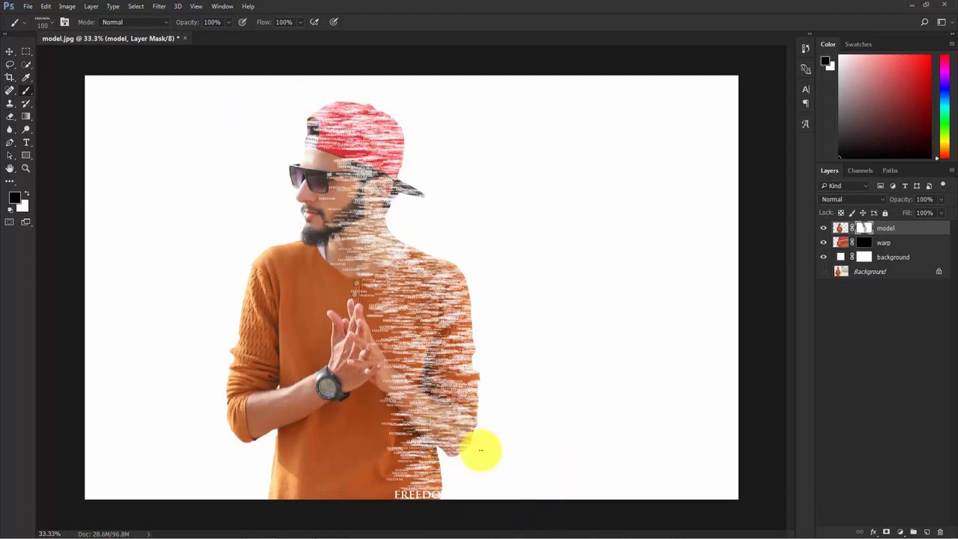
- Try painting larger FREEDOM words at 500 px over the torso and right arm on the model mask and undo the stroke
{"action": "key", "text": "bracketright"}
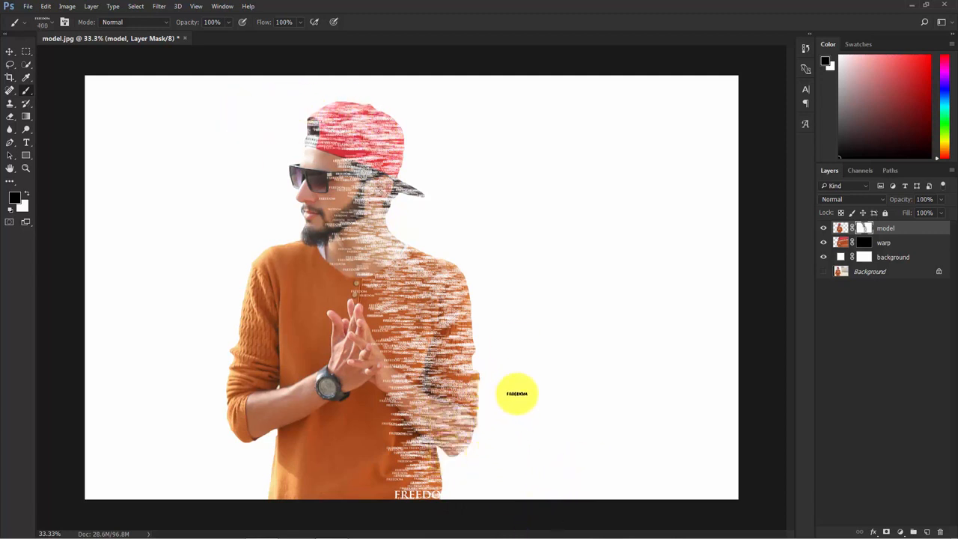
{"action": "key", "text": "bracketright"}
{"action": "key", "text": "bracketright"}
{"action": "key", "text": "bracketright"}
{"action": "key", "text": "bracketright"}
{"action": "mouse_move", "coordinate": [535, 404]}
{"action": "left_mouse_down"}
{"action": "mouse_move", "coordinate": [509, 310]}
{"action": "mouse_move", "coordinate": [520, 323]}
{"action": "left_mouse_up"}
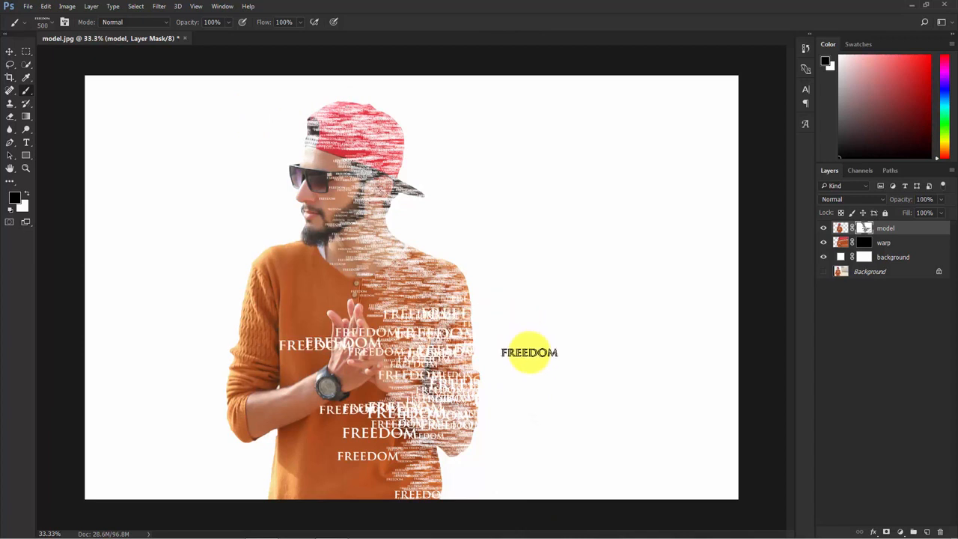
{"action": "key", "text": "ctrl+z"}
- Reduce the brush to 300 px and paint denser FREEDOM words over the right arm, shoulder and cap on the model mask
{"action": "key", "text": "bracketleft"}
{"action": "key", "text": "bracketleft"}
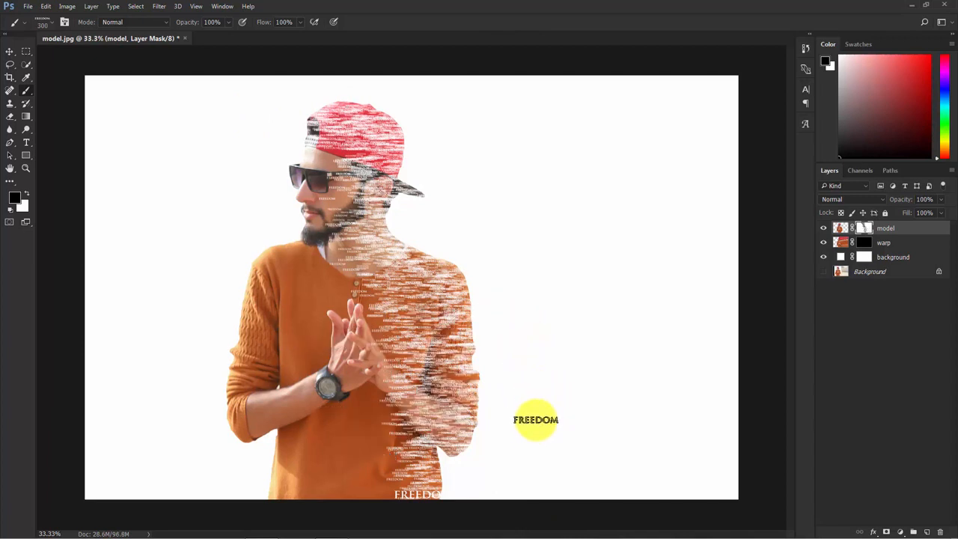
{"action": "mouse_move", "coordinate": [533, 427]}
{"action": "left_mouse_down"}
{"action": "mouse_move", "coordinate": [497, 275]}
{"action": "mouse_move", "coordinate": [436, 198]}
{"action": "mouse_move", "coordinate": [432, 134]}
{"action": "mouse_move", "coordinate": [370, 82]}
{"action": "mouse_move", "coordinate": [310, 71]}
{"action": "left_mouse_up"}
{"action": "mouse_move", "coordinate": [532, 398]}
{"action": "left_mouse_down"}
{"action": "mouse_move", "coordinate": [576, 301]}
{"action": "mouse_move", "coordinate": [586, 298]}
{"action": "mouse_move", "coordinate": [536, 304]}
{"action": "mouse_move", "coordinate": [553, 293]}
{"action": "left_mouse_up"}
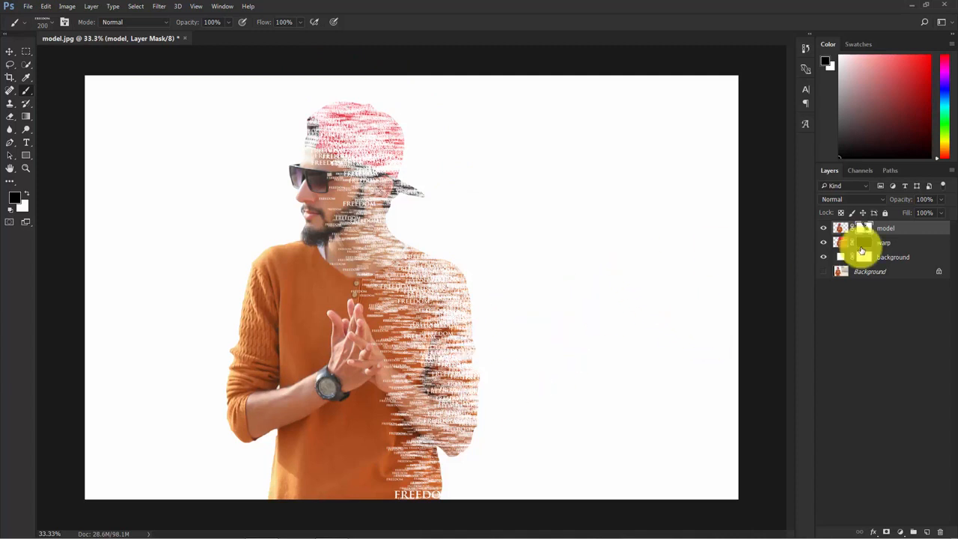
- Target the warp layer's mask, make white the foreground color and enlarge the brush to 900 px
{"action": "left_click", "coordinate": [865, 244]}
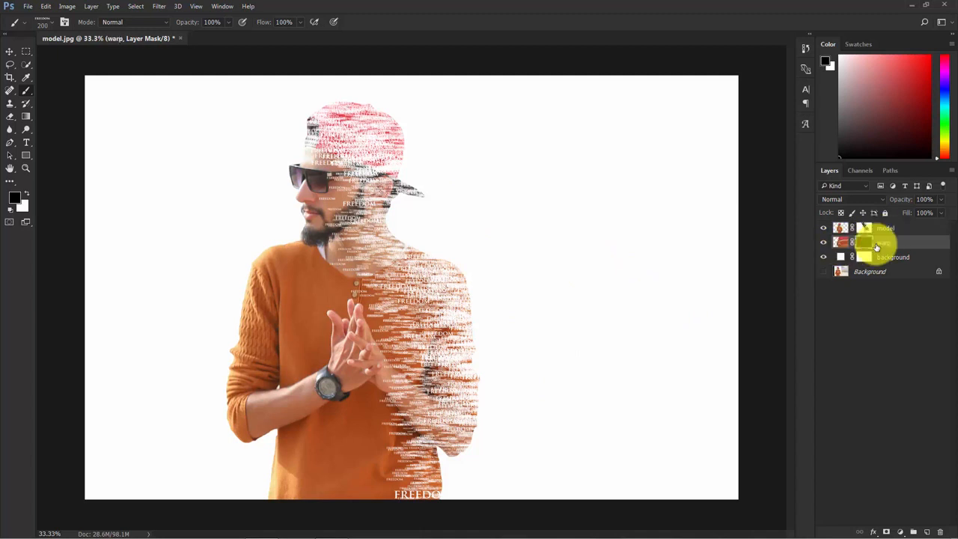
{"action": "left_click", "coordinate": [26, 193]}
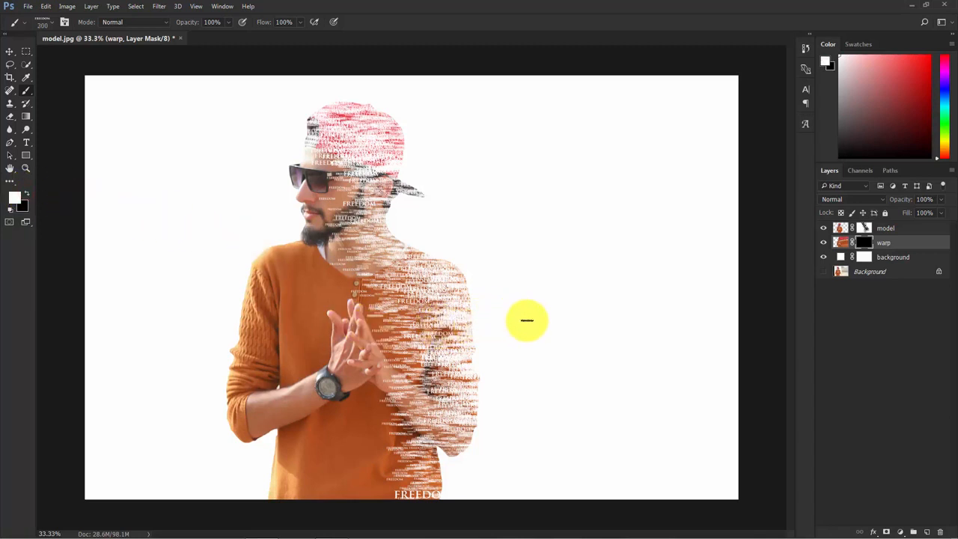
{"action": "key", "text": "bracketright"}
{"action": "key", "text": "bracketright"}
{"action": "key", "text": "bracketright"}
{"action": "key", "text": "bracketright"}
{"action": "key", "text": "bracketright"}
{"action": "key", "text": "bracketright"}
{"action": "key", "text": "bracketright"}
- Stamp six FREEDOM words at 900 px on the warp mask, scattered in the white area beside the man's right-hand arm
{"action": "left_click", "coordinate": [558, 470]}
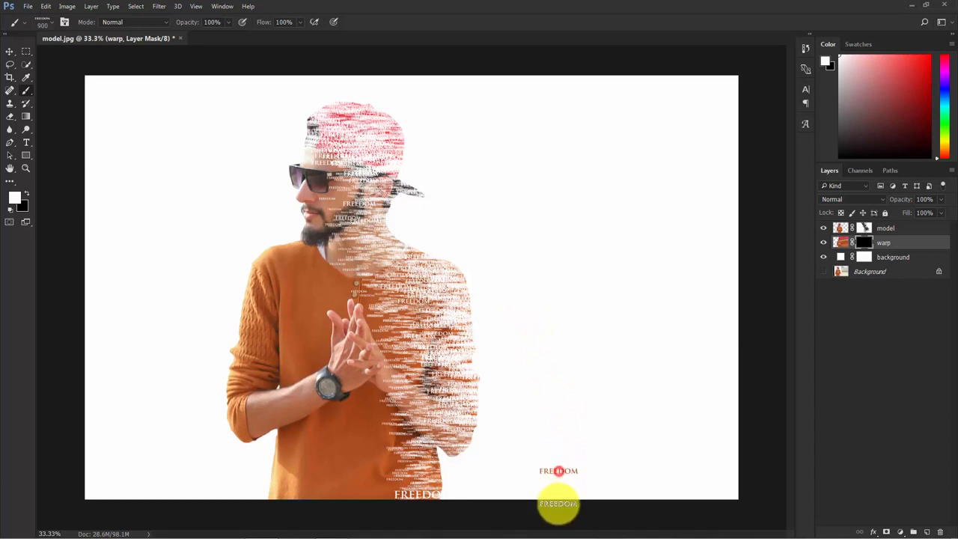
{"action": "left_click", "coordinate": [545, 443]}
{"action": "key", "text": "bracketright"}
{"action": "left_click", "coordinate": [581, 407]}
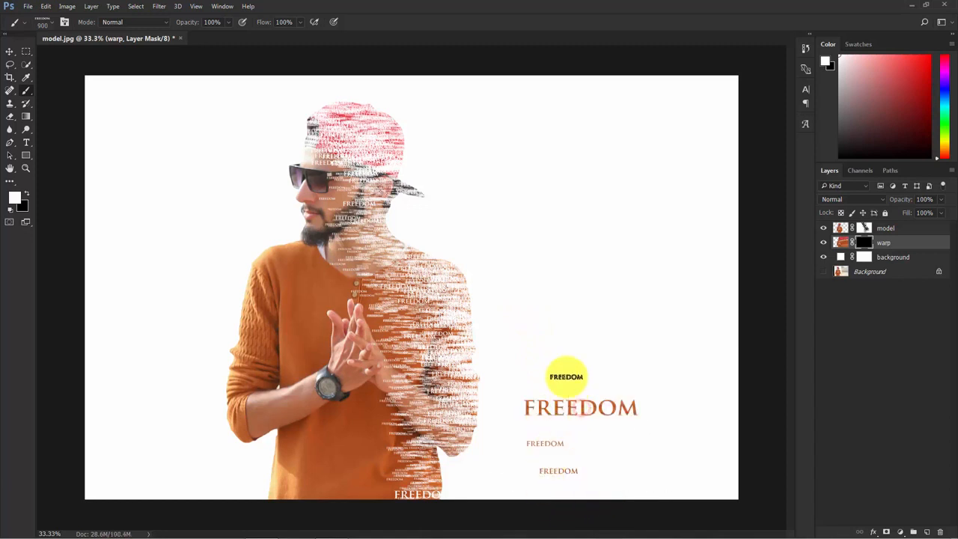
{"action": "left_click", "coordinate": [567, 376]}
{"action": "left_click", "coordinate": [495, 448]}
{"action": "left_click", "coordinate": [531, 335]}
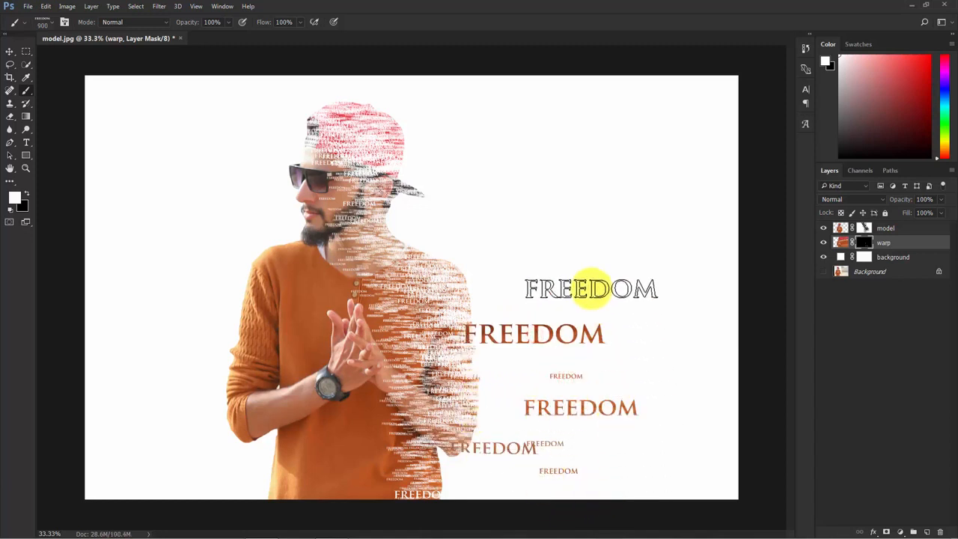
- Reduce the brush to 600 px and stamp three FREEDOM words on the warp mask beside the man's shoulder and cap brim
{"action": "key", "text": "bracketleft"}
{"action": "key", "text": "bracketleft"}
{"action": "left_click", "coordinate": [577, 298]}
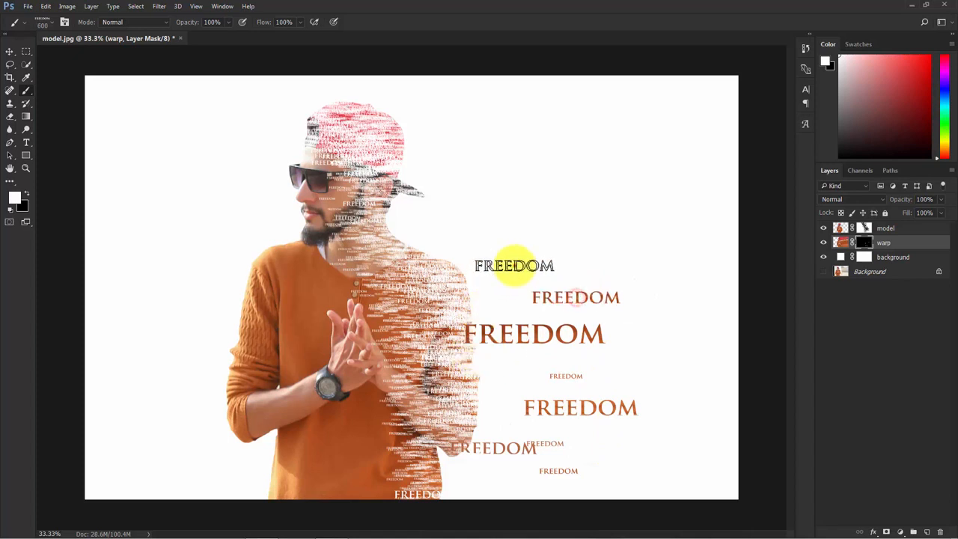
{"action": "left_click", "coordinate": [514, 266]}
{"action": "key", "text": "bracketleft"}
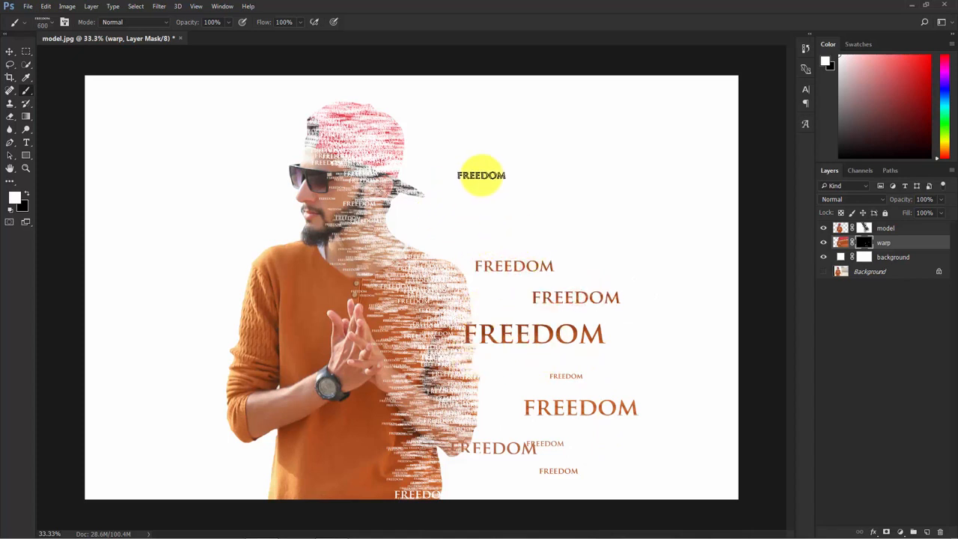
{"action": "left_click", "coordinate": [485, 172]}
{"action": "key", "text": "bracketleft"}
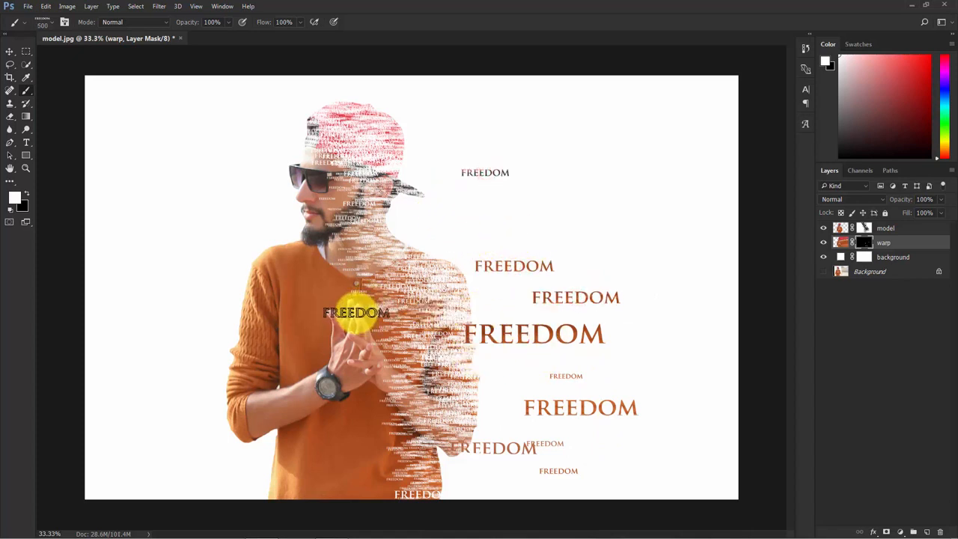
- Reduce the brush to 80 px and dab small FREEDOM words on the warp mask around the cap and face
{"action": "key", "text": "bracketleft"}
{"action": "key", "text": "bracketleft"}
{"action": "key", "text": "bracketleft"}
{"action": "key", "text": "bracketleft"}
{"action": "key", "text": "bracketleft"}
{"action": "key", "text": "bracketleft"}
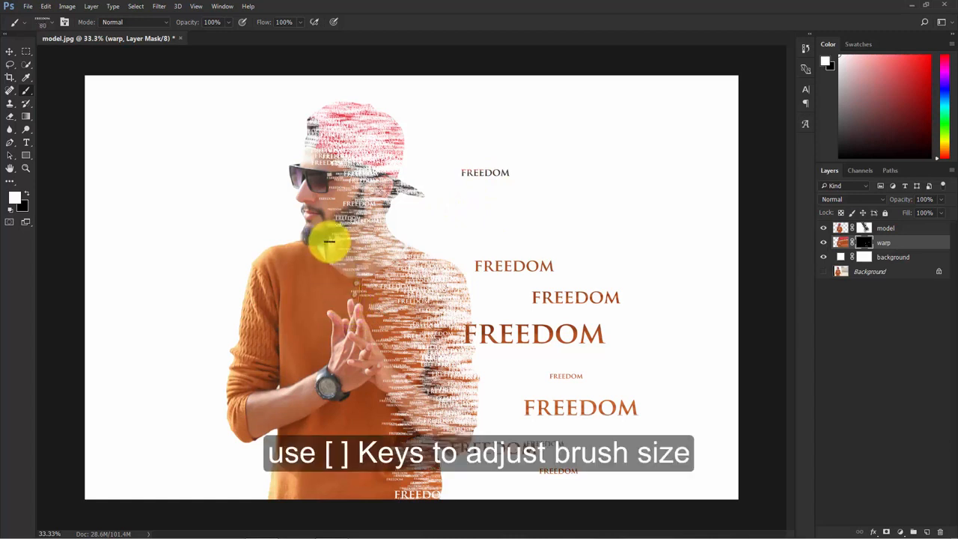
{"action": "left_click", "coordinate": [286, 126]}
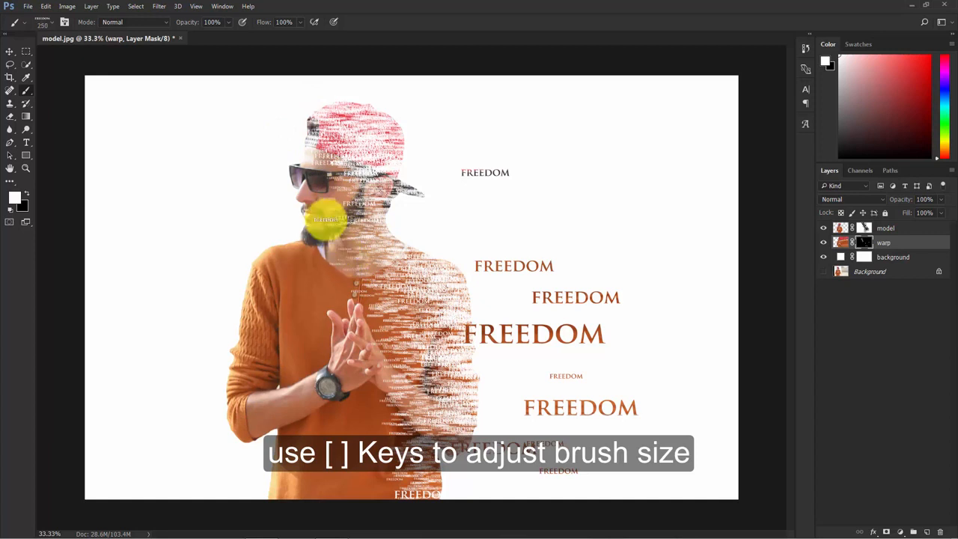
- Enlarge the brush to 300 px and paint FREEDOM words on the warp mask behind the cap, brim and neck
{"action": "key", "text": "bracketright"}
{"action": "key", "text": "bracketright"}
{"action": "key", "text": "bracketright"}
{"action": "key", "text": "bracketright"}
{"action": "key", "text": "bracketright"}
{"action": "left_click_drag", "start_coordinate": [295, 157], "coordinate": [306, 220]}
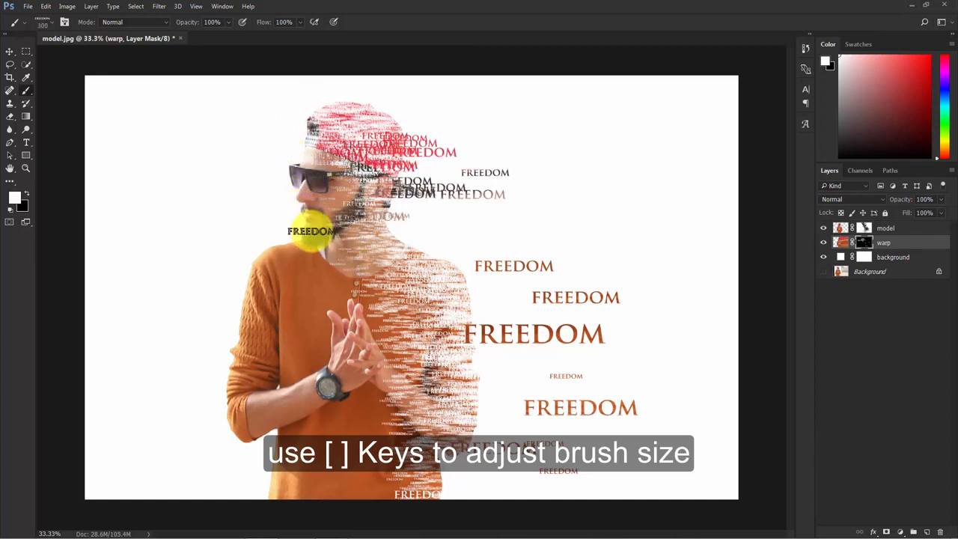
- Reduce the brush to between 150 and 100 px and paint small FREEDOM words on the warp mask over the neck, shoulder and chest
{"action": "key", "text": "bracketleft"}
{"action": "key", "text": "bracketleft"}
{"action": "key", "text": "bracketleft"}
{"action": "key", "text": "bracketleft"}
{"action": "key", "text": "bracketleft"}
{"action": "left_click", "coordinate": [362, 246]}
{"action": "key", "text": "bracketleft"}
{"action": "key", "text": "bracketleft"}
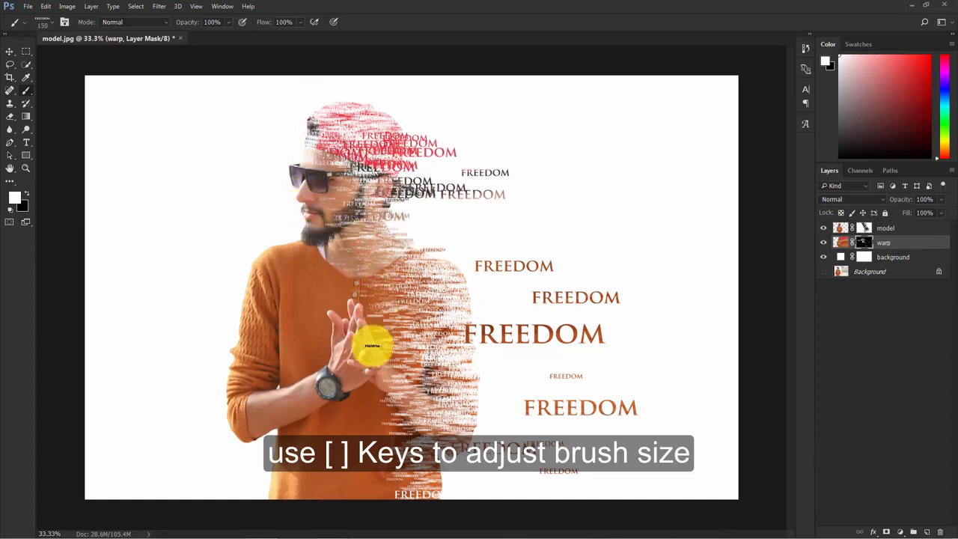
{"action": "left_click", "coordinate": [361, 341]}
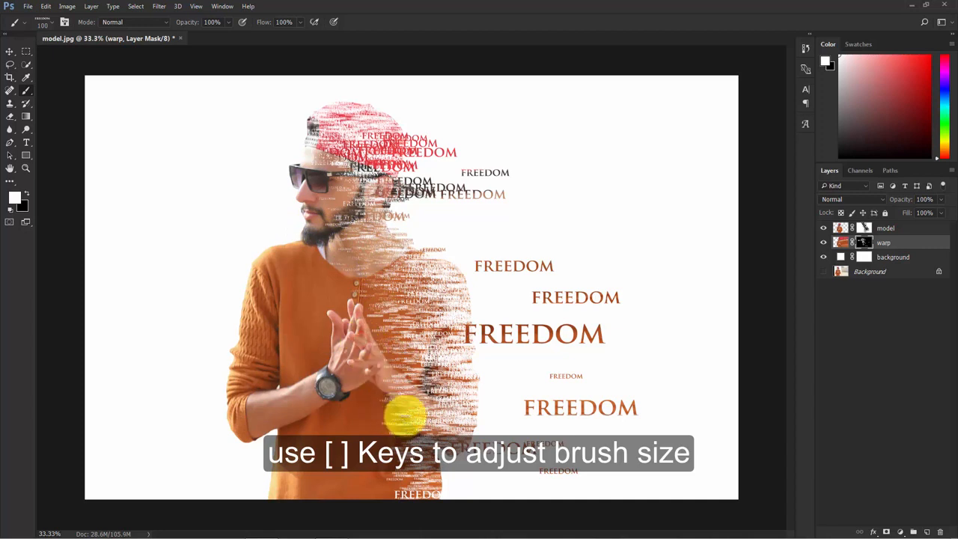
- Set the brush to 200 px and paint FREEDOM words on the warp mask beside the elbow and the sweater's hem
{"action": "key", "text": "bracketright"}
{"action": "key", "text": "bracketright"}
{"action": "key", "text": "bracketright"}
{"action": "key", "text": "bracketleft"}
{"action": "key", "text": "bracketleft"}
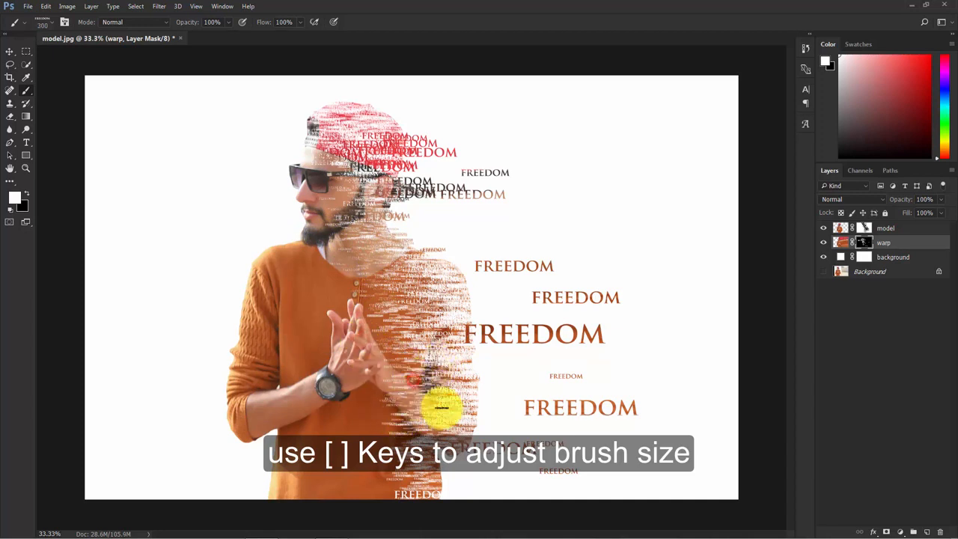
{"action": "left_click", "coordinate": [395, 421]}
{"action": "left_click", "coordinate": [412, 510]}
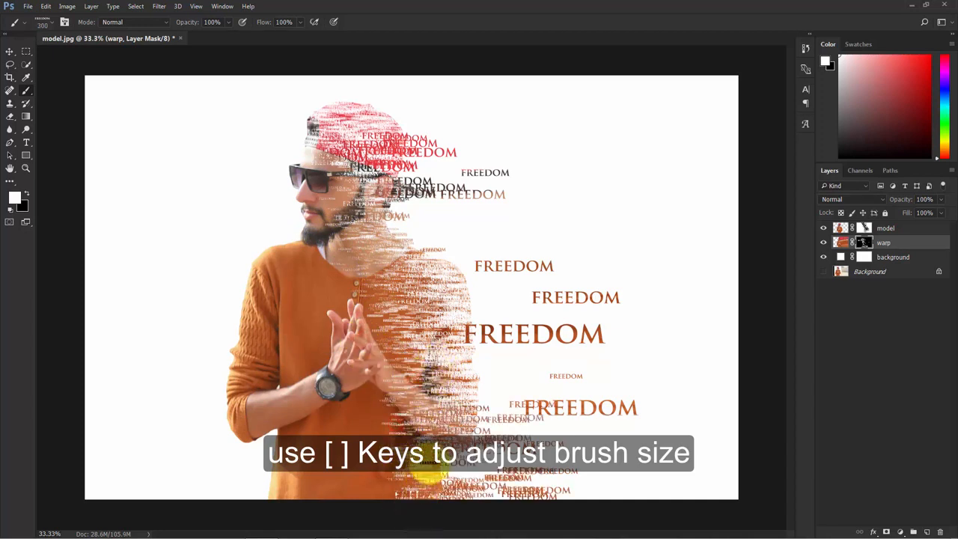
- Enlarge the brush to 300 px and paint FREEDOM words on the warp mask along the dispersing arm, shoulder and neck
{"action": "left_click", "coordinate": [459, 486]}
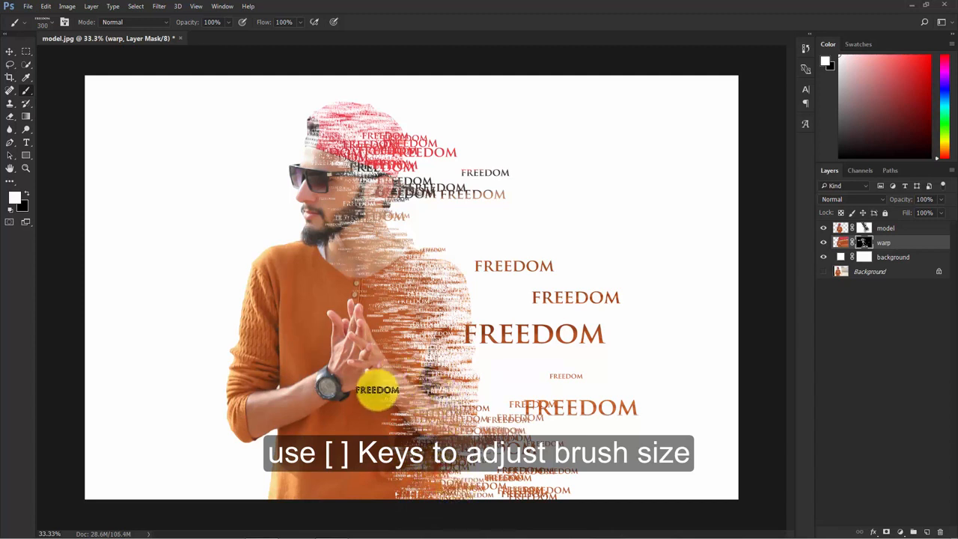
{"action": "left_click", "coordinate": [309, 404]}
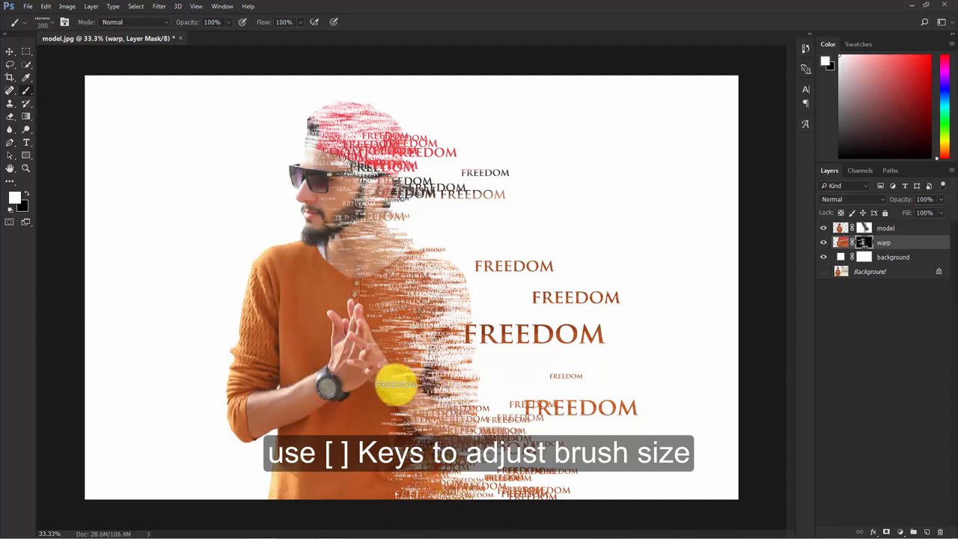
{"action": "mouse_move", "coordinate": [394, 384]}
{"action": "left_mouse_down"}
{"action": "mouse_move", "coordinate": [389, 293]}
{"action": "mouse_move", "coordinate": [353, 231]}
{"action": "left_mouse_up"}
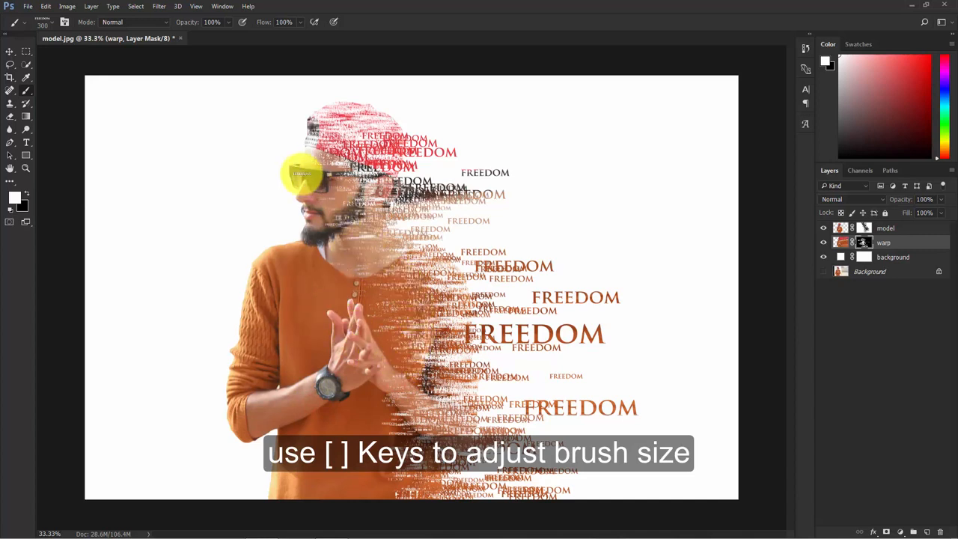
- Reduce the brush to 100 px and smaller and paint the warp mask to fill the gaps in the face, beard and neck
{"action": "key", "text": "bracketleft"}
{"action": "key", "text": "bracketleft"}
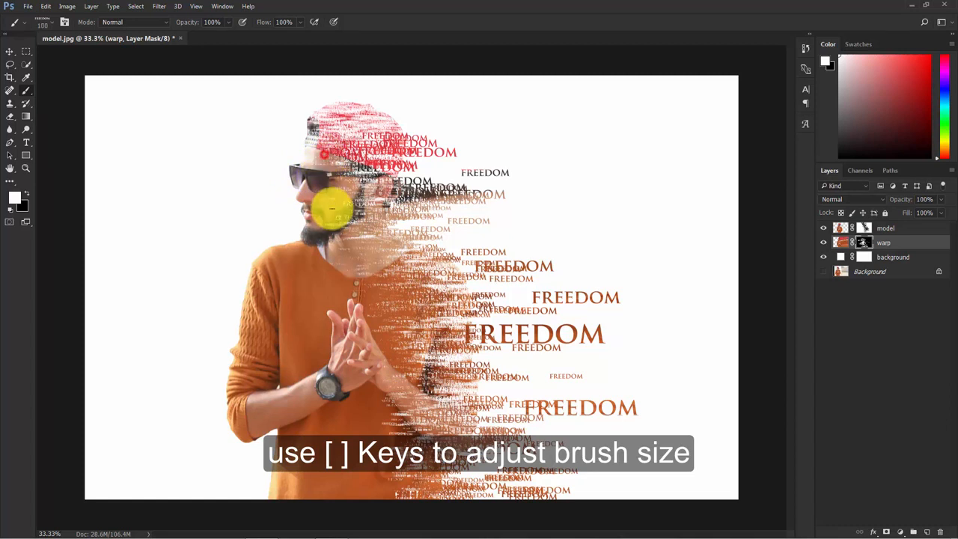
{"action": "key", "text": "bracketleft"}
{"action": "key", "text": "bracketleft"}
{"action": "key", "text": "bracketleft"}
{"action": "mouse_move", "coordinate": [327, 181]}
{"action": "left_mouse_down"}
{"action": "mouse_move", "coordinate": [336, 229]}
{"action": "mouse_move", "coordinate": [337, 188]}
{"action": "mouse_move", "coordinate": [338, 242]}
{"action": "mouse_move", "coordinate": [343, 205]}
{"action": "mouse_move", "coordinate": [329, 229]}
{"action": "mouse_move", "coordinate": [339, 182]}
{"action": "mouse_move", "coordinate": [315, 128]}
{"action": "mouse_move", "coordinate": [324, 184]}
{"action": "mouse_move", "coordinate": [307, 160]}
{"action": "mouse_move", "coordinate": [321, 181]}
{"action": "mouse_move", "coordinate": [319, 236]}
{"action": "mouse_move", "coordinate": [334, 263]}
{"action": "mouse_move", "coordinate": [333, 245]}
{"action": "mouse_move", "coordinate": [352, 298]}
{"action": "mouse_move", "coordinate": [340, 248]}
{"action": "mouse_move", "coordinate": [308, 285]}
{"action": "mouse_move", "coordinate": [303, 308]}
{"action": "mouse_move", "coordinate": [373, 299]}
{"action": "mouse_move", "coordinate": [361, 222]}
{"action": "mouse_move", "coordinate": [374, 272]}
{"action": "mouse_move", "coordinate": [378, 248]}
{"action": "mouse_move", "coordinate": [431, 290]}
{"action": "mouse_move", "coordinate": [426, 225]}
{"action": "left_mouse_up"}
- Set the brush to 150 px and scatter small FREEDOM words on the warp mask beside the neck and between the large words
{"action": "key", "text": "bracketright"}
{"action": "key", "text": "bracketright"}
{"action": "left_click", "coordinate": [428, 225]}
{"action": "left_click", "coordinate": [462, 238]}
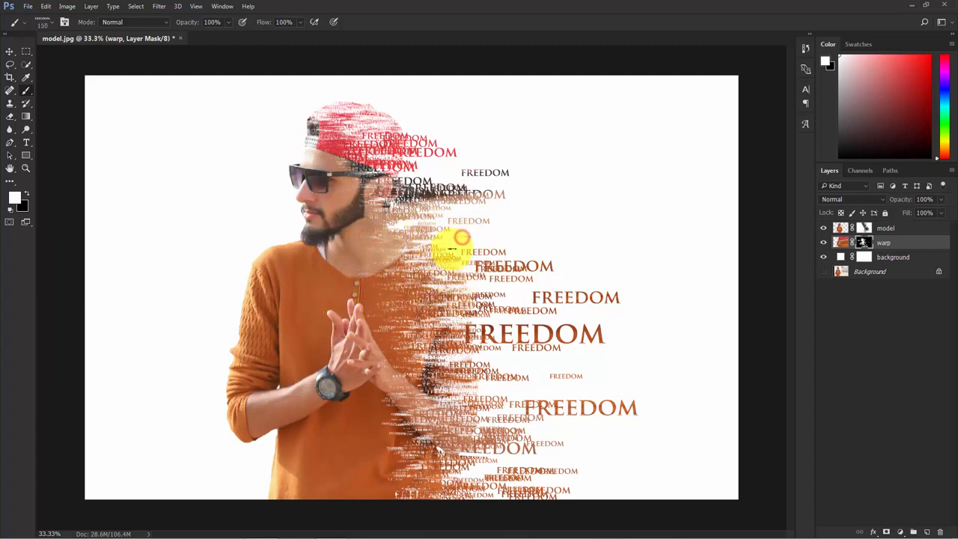
{"action": "left_click", "coordinate": [459, 212]}
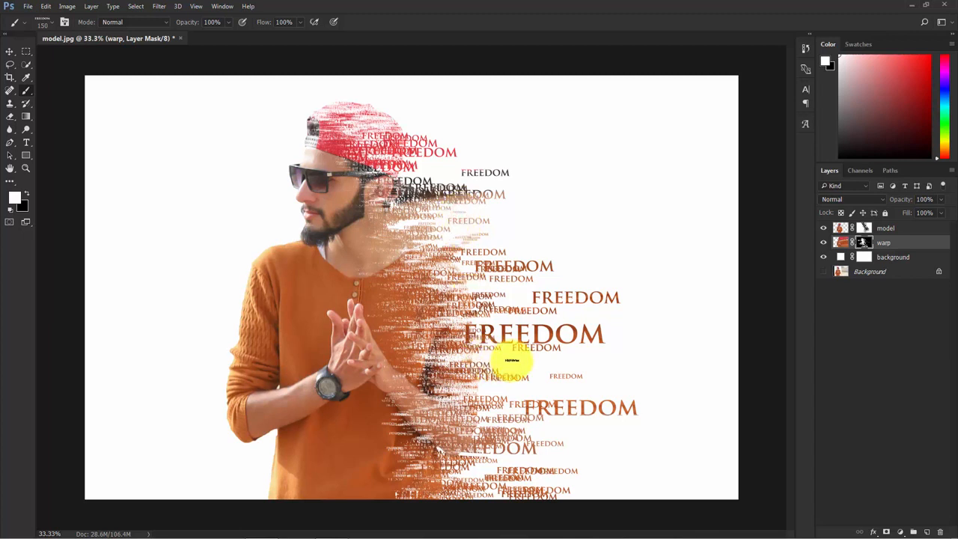
{"action": "left_click", "coordinate": [512, 361]}
{"action": "left_click", "coordinate": [538, 368]}
{"action": "mouse_move", "coordinate": [540, 388]}
{"action": "left_mouse_down"}
{"action": "mouse_move", "coordinate": [563, 401]}
{"action": "mouse_move", "coordinate": [506, 388]}
{"action": "mouse_move", "coordinate": [557, 433]}
{"action": "mouse_move", "coordinate": [561, 472]}
{"action": "mouse_move", "coordinate": [550, 437]}
{"action": "mouse_move", "coordinate": [556, 455]}
{"action": "mouse_move", "coordinate": [545, 467]}
{"action": "mouse_move", "coordinate": [517, 459]}
{"action": "mouse_move", "coordinate": [522, 483]}
{"action": "mouse_move", "coordinate": [562, 359]}
{"action": "mouse_move", "coordinate": [616, 434]}
{"action": "mouse_move", "coordinate": [510, 512]}
{"action": "mouse_move", "coordinate": [544, 454]}
{"action": "mouse_move", "coordinate": [553, 484]}
{"action": "mouse_move", "coordinate": [580, 486]}
{"action": "mouse_move", "coordinate": [583, 508]}
{"action": "mouse_move", "coordinate": [589, 477]}
{"action": "mouse_move", "coordinate": [600, 520]}
{"action": "mouse_move", "coordinate": [505, 459]}
{"action": "mouse_move", "coordinate": [505, 394]}
{"action": "left_mouse_up"}
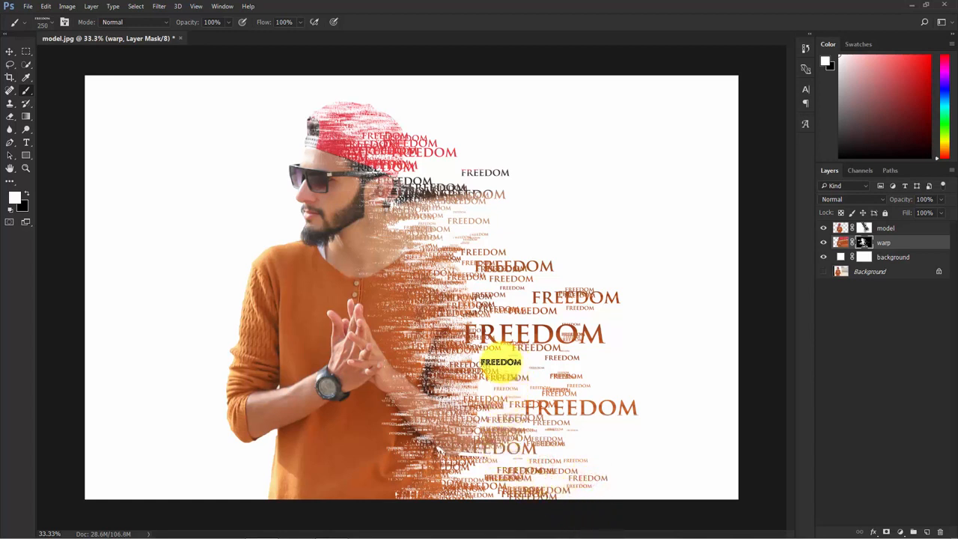
- Enlarge the brush progressively from 250 to 400 px and stamp more FREEDOM words on the warp mask in the white area beside the arm
{"action": "left_click", "coordinate": [501, 362]}
{"action": "left_click", "coordinate": [556, 391]}
{"action": "left_click", "coordinate": [525, 315]}
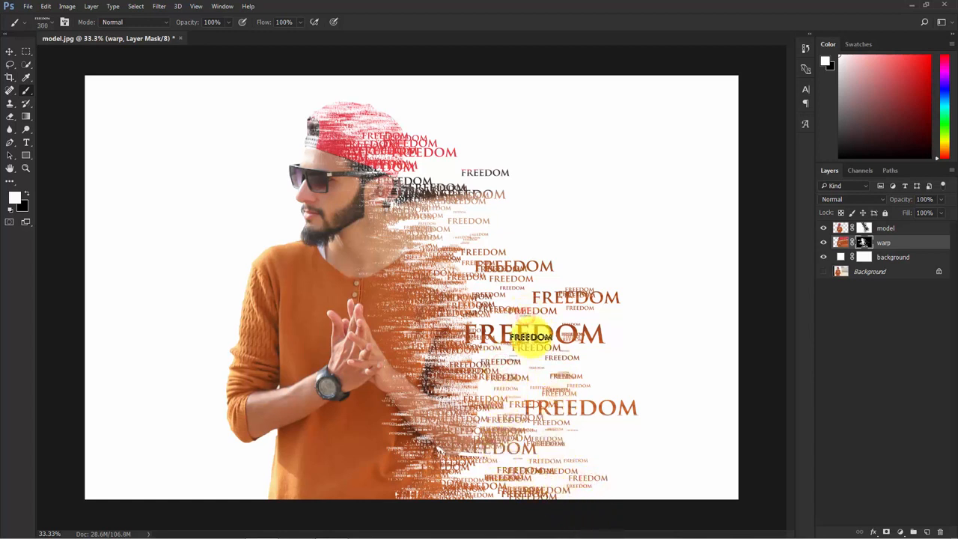
{"action": "key", "text": "]"}
{"action": "left_click", "coordinate": [525, 296]}
{"action": "left_click", "coordinate": [558, 272]}
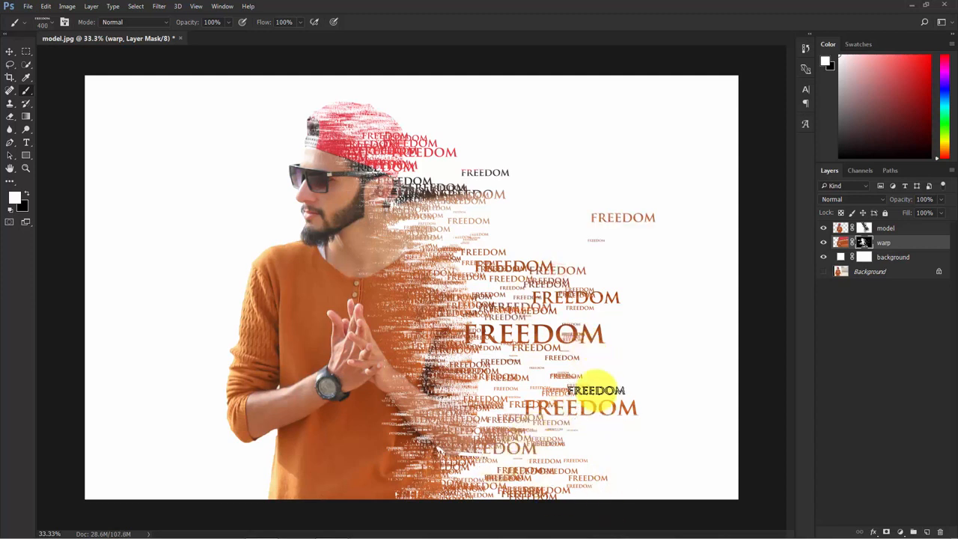
{"action": "left_click", "coordinate": [395, 224]}
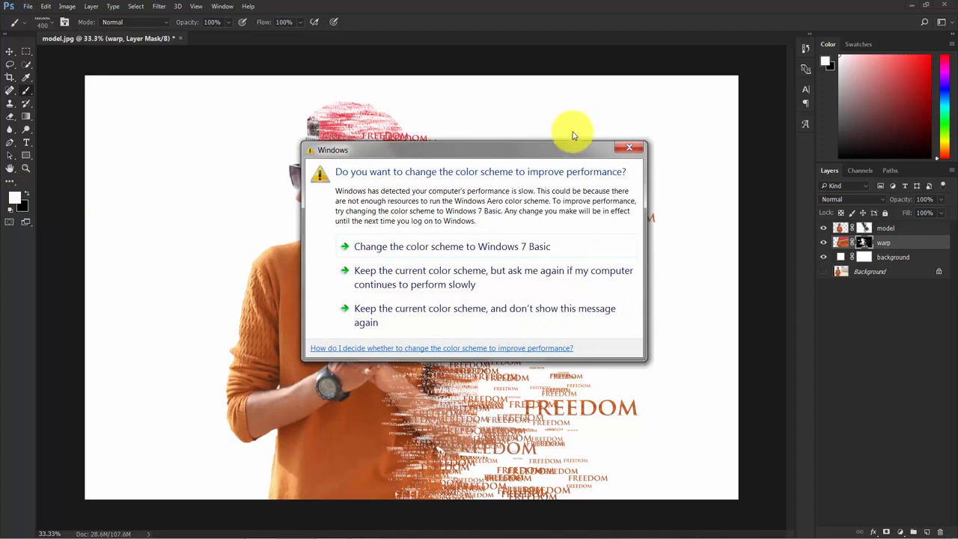
- Dismiss the Windows color scheme prompt, erase the isolated FREEDOM words far beside the neck with black, and return the foreground to white
{"action": "left_click", "coordinate": [633, 150]}
{"action": "left_click", "coordinate": [23, 193]}
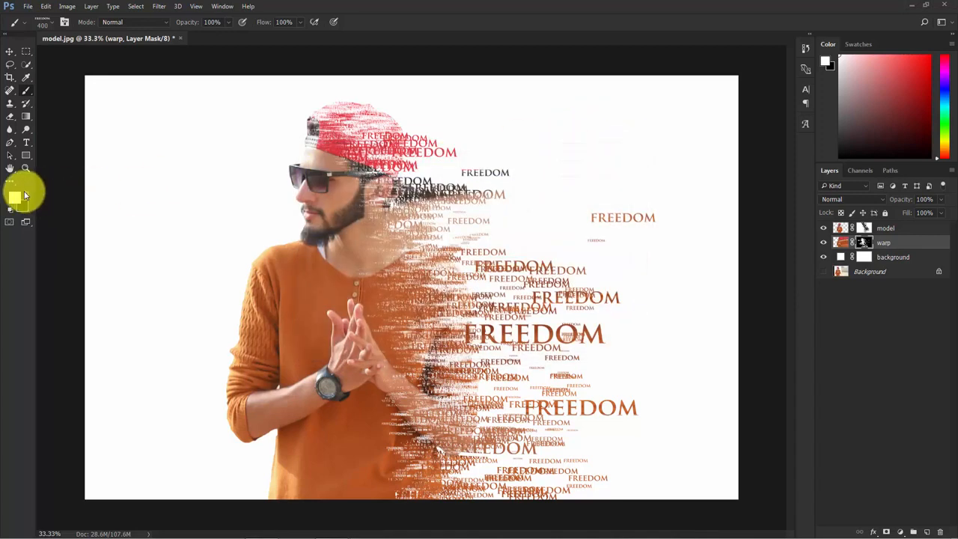
{"action": "left_click", "coordinate": [417, 185]}
{"action": "left_click", "coordinate": [690, 169]}
{"action": "left_click", "coordinate": [651, 205]}
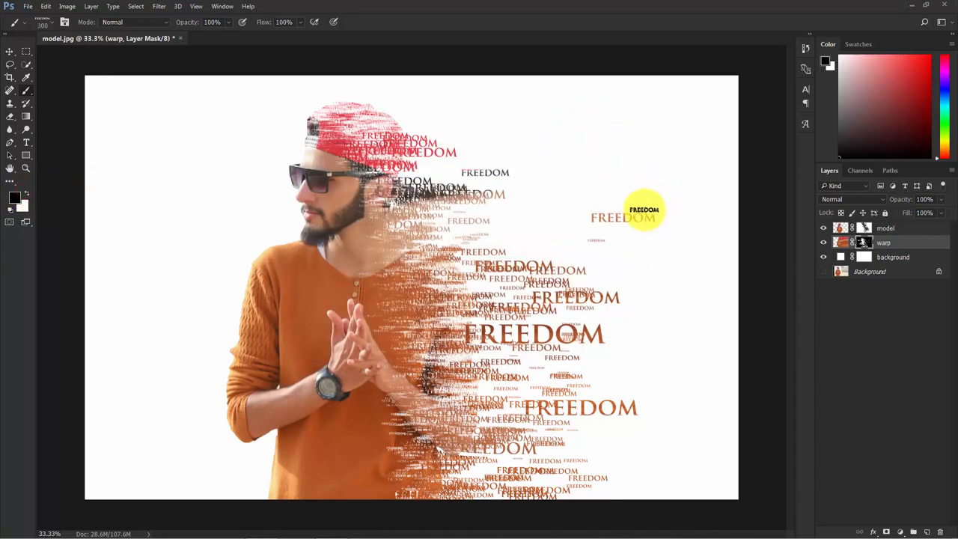
{"action": "left_click_drag", "start_coordinate": [633, 220], "coordinate": [610, 206]}
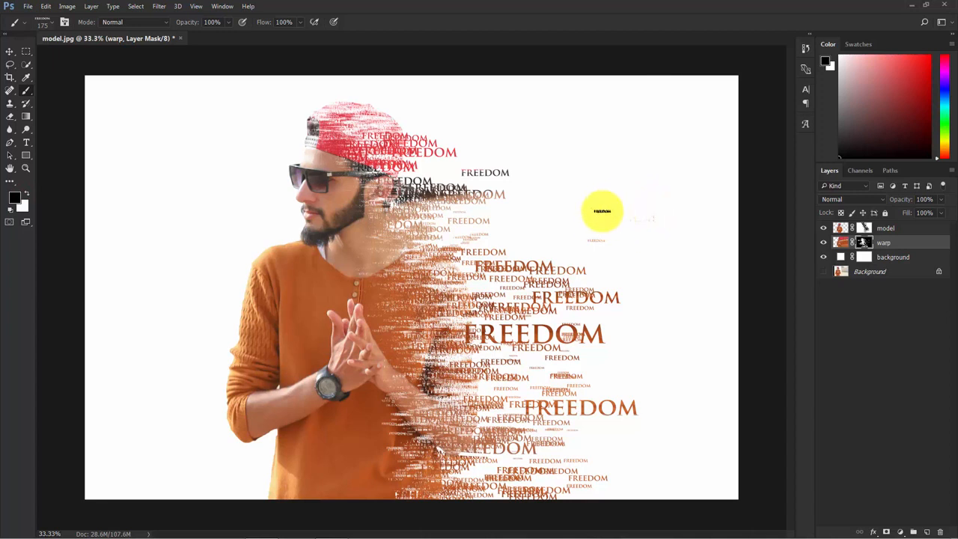
{"action": "key", "text": "x"}
{"action": "left_click", "coordinate": [885, 326]}
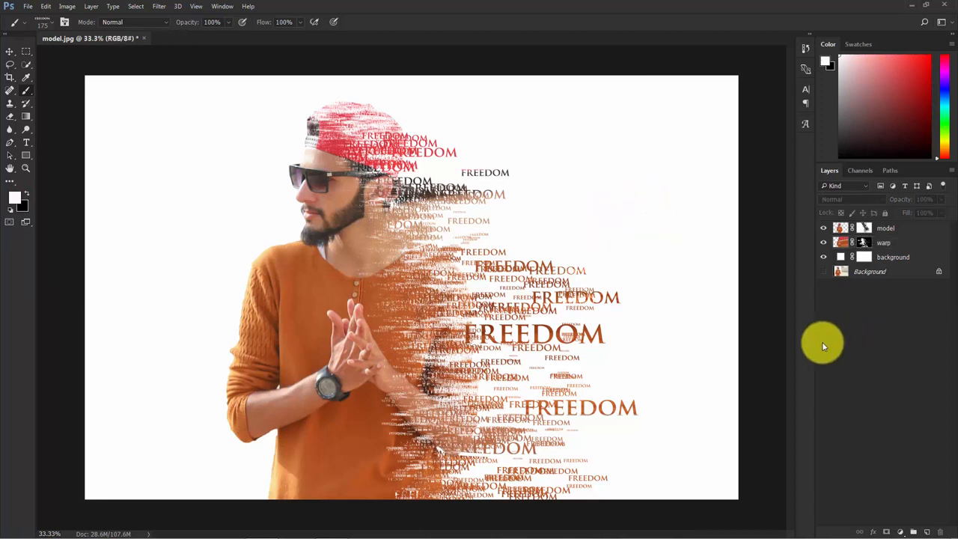
{"action": "key", "text": "ctrl+minus"}
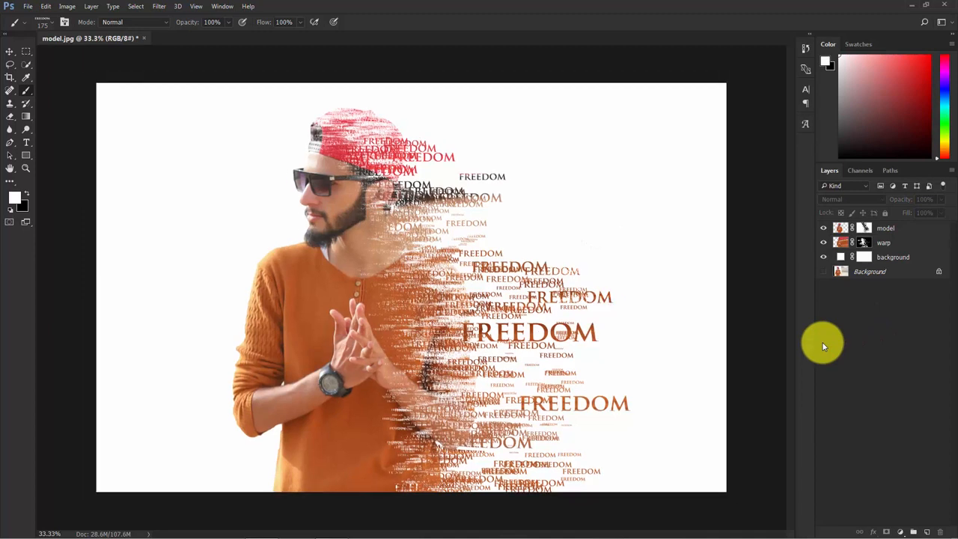
{"action": "key", "text": "ctrl+minus"}
{"action": "key", "text": "ctrl+plus"}
{"action": "key", "text": "ctrl+plus"}
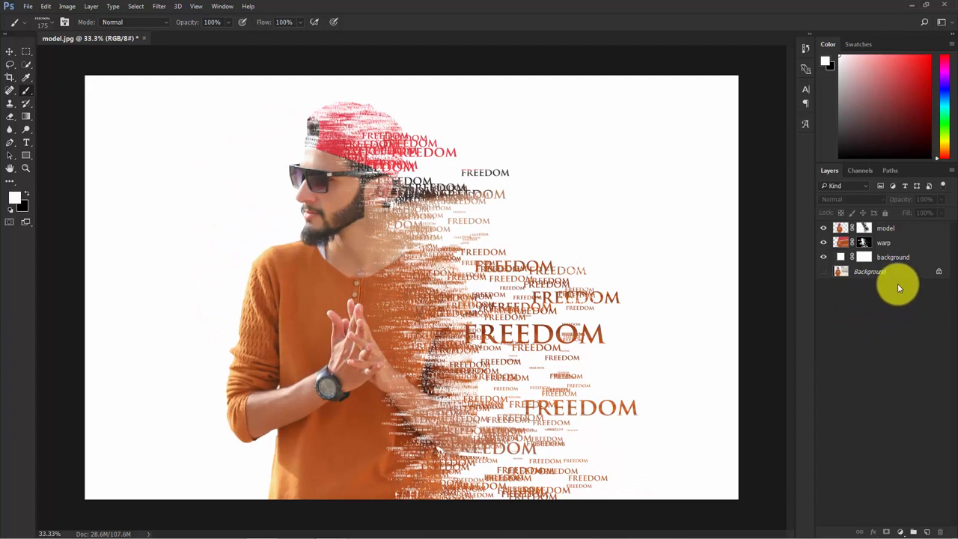
- Group the model and warp layers and name the group effect
{"action": "left_click", "coordinate": [884, 243]}
{"action": "left_click", "coordinate": [894, 231], "text": "shift"}
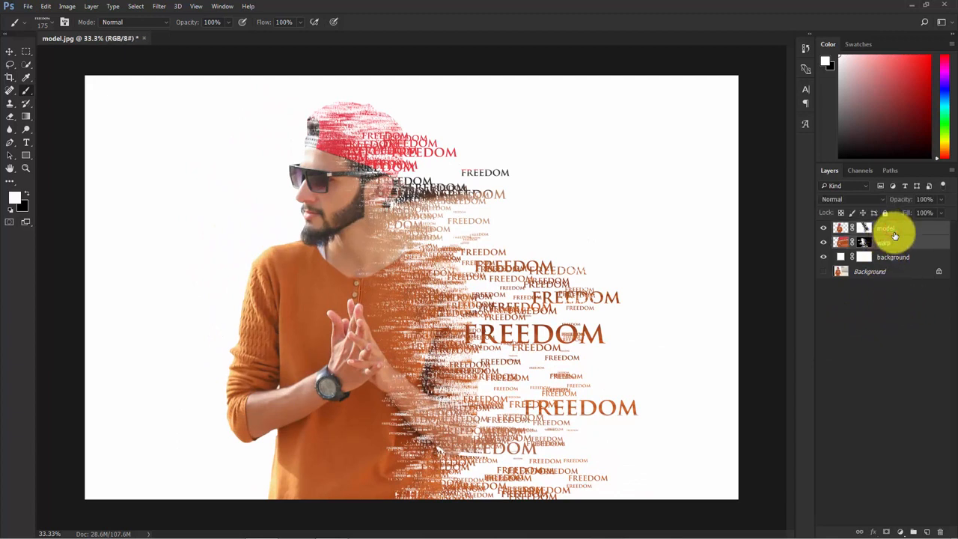
{"action": "key", "text": "ctrl+g"}
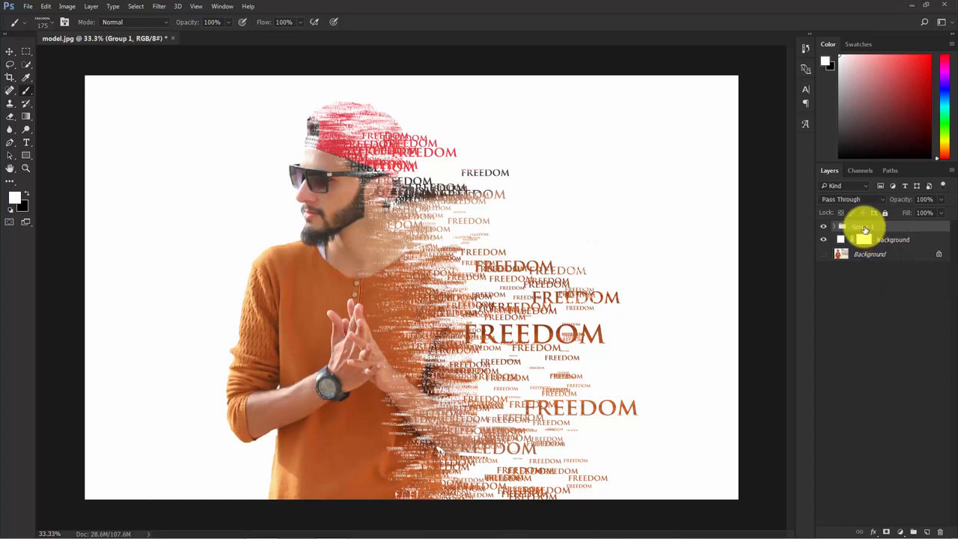
{"action": "double_click", "coordinate": [863, 226]}
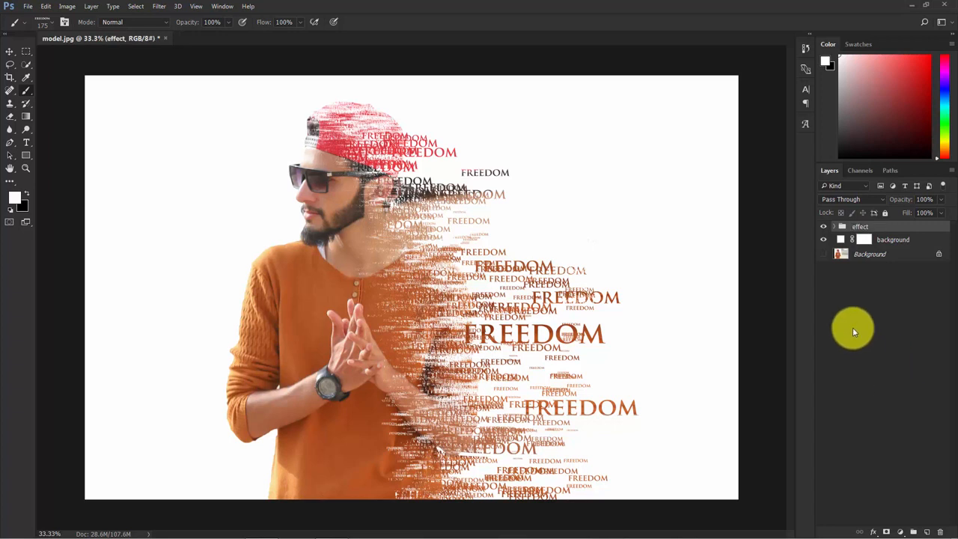
- Change the background fill layer's color to muted teal #81aeab
{"action": "double_click", "coordinate": [841, 240]}
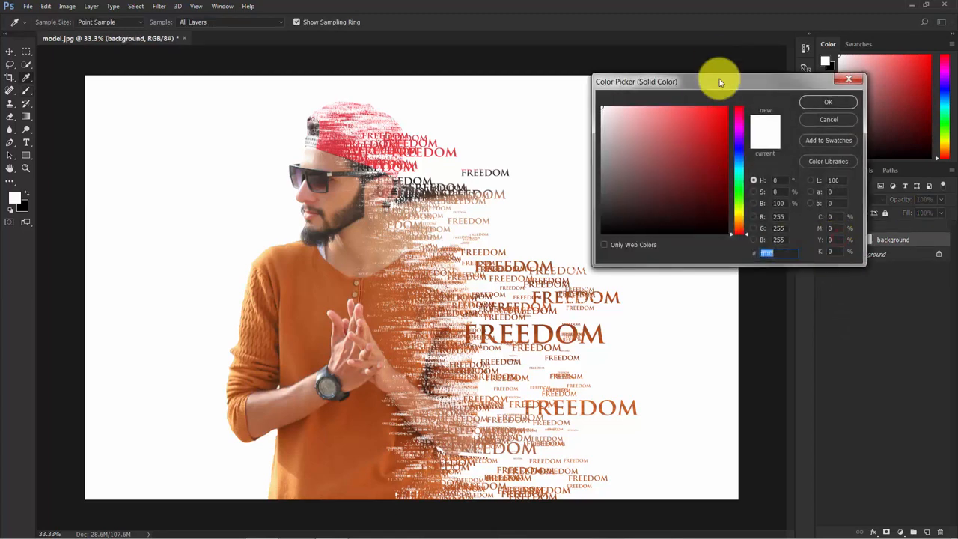
{"action": "left_click_drag", "start_coordinate": [712, 81], "coordinate": [578, 109]}
{"action": "left_click", "coordinate": [598, 199]}
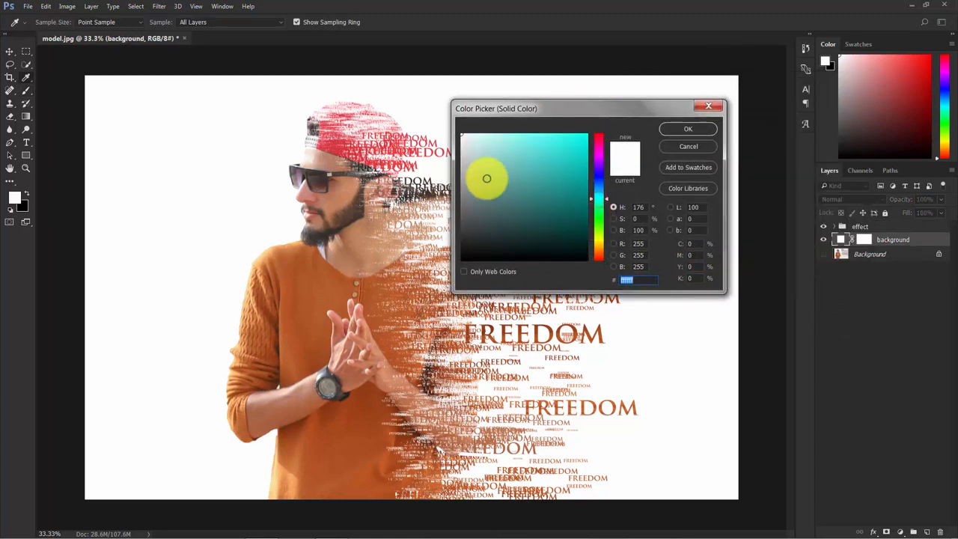
{"action": "left_click", "coordinate": [497, 191]}
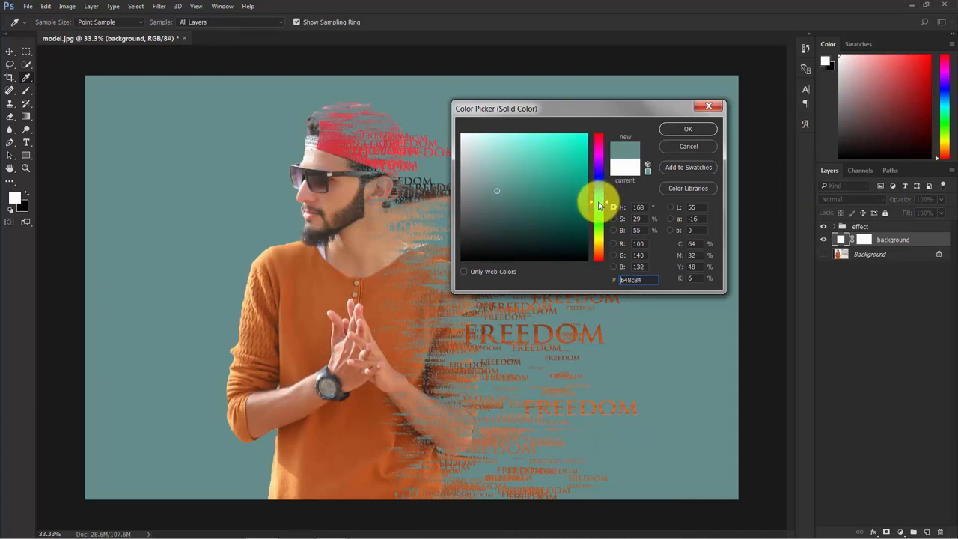
{"action": "left_click", "coordinate": [493, 175]}
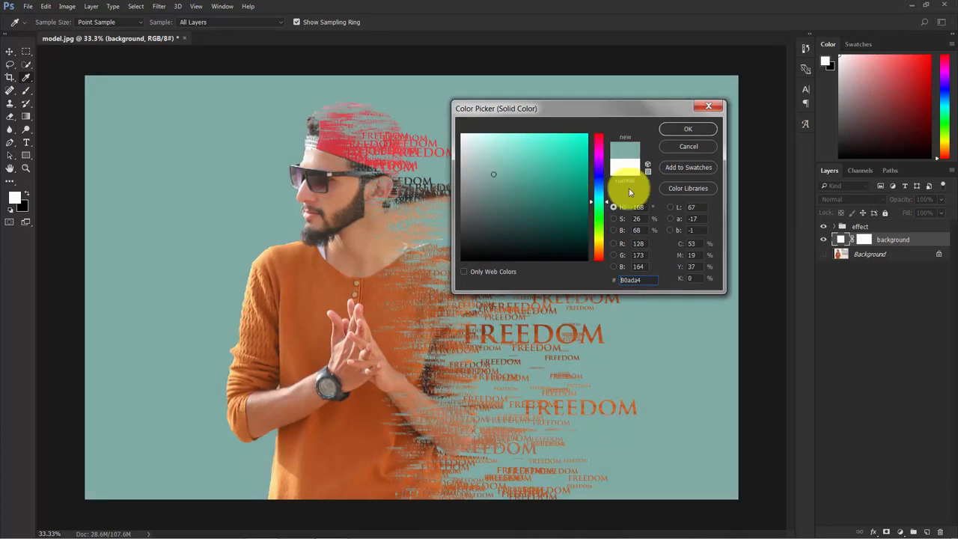
{"action": "left_click", "coordinate": [599, 196]}
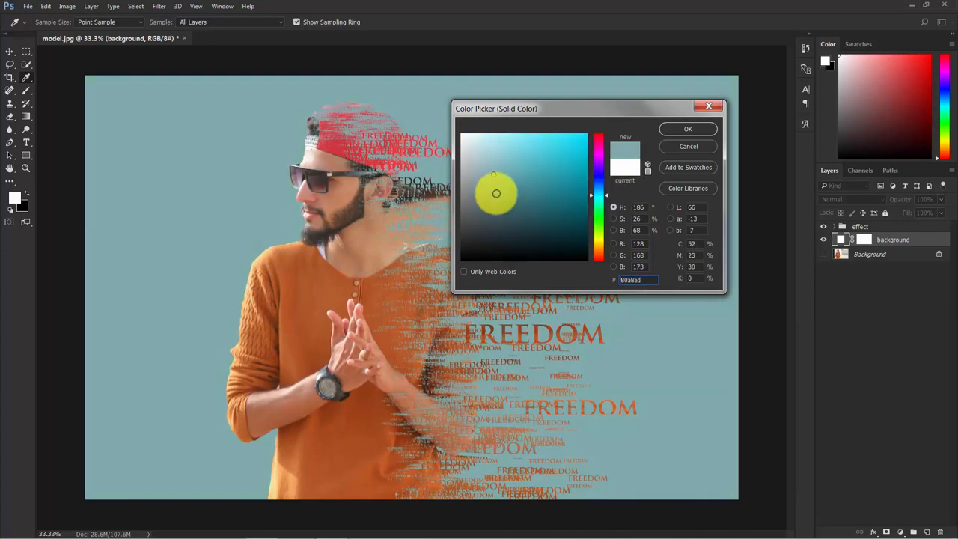
{"action": "left_click_drag", "start_coordinate": [497, 194], "coordinate": [489, 164]}
{"action": "left_click", "coordinate": [499, 183]}
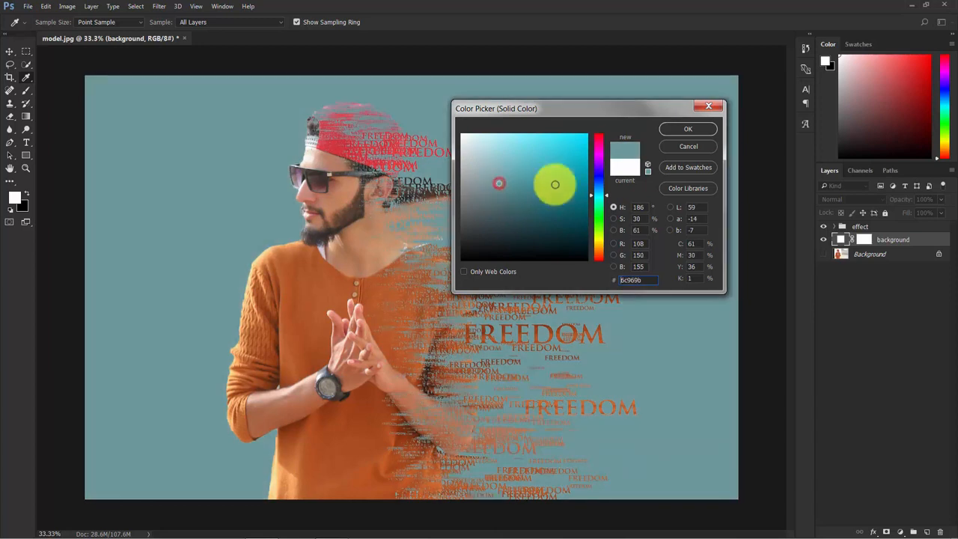
{"action": "left_click", "coordinate": [489, 189]}
{"action": "left_click", "coordinate": [597, 199]}
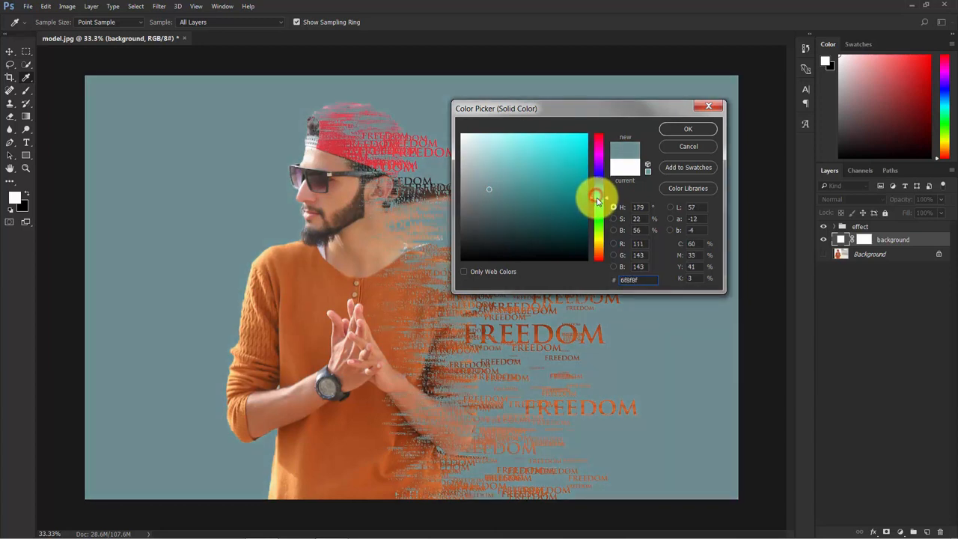
{"action": "left_click", "coordinate": [496, 173]}
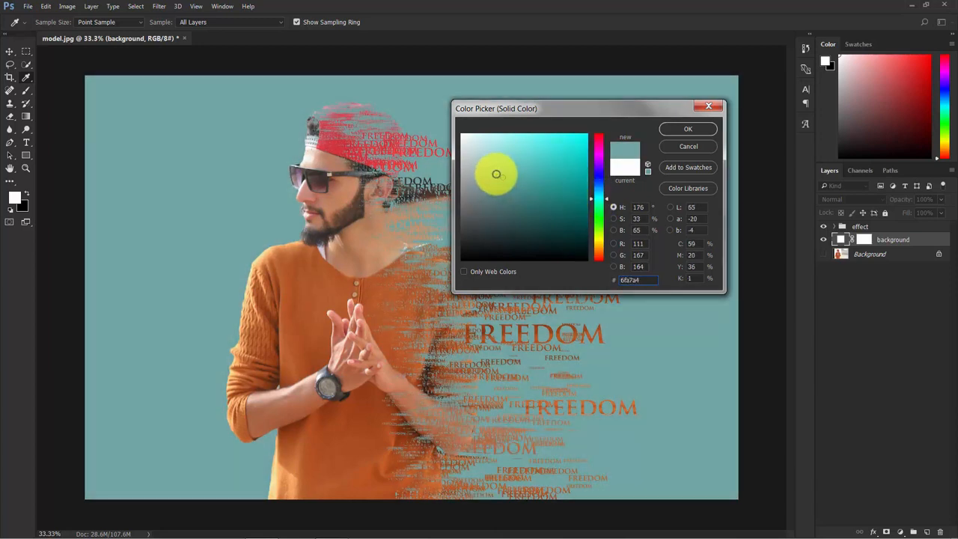
{"action": "left_click", "coordinate": [494, 173]}
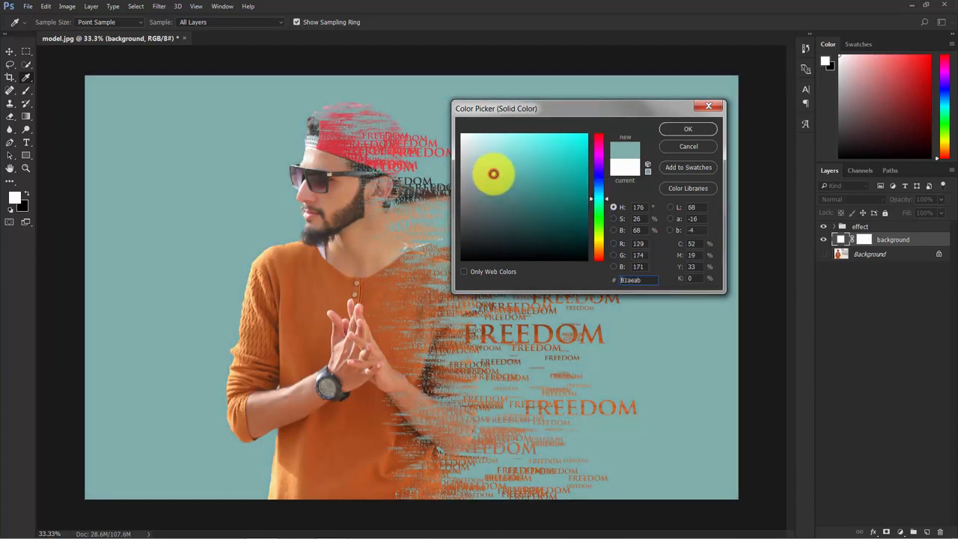
{"action": "left_click", "coordinate": [685, 130]}
{"action": "left_click", "coordinate": [855, 330]}
- Add a Levels adjustment layer above the effect group and clip it to that group
{"action": "key", "text": "ctrl+minus"}
{"action": "key", "text": "ctrl+minus"}
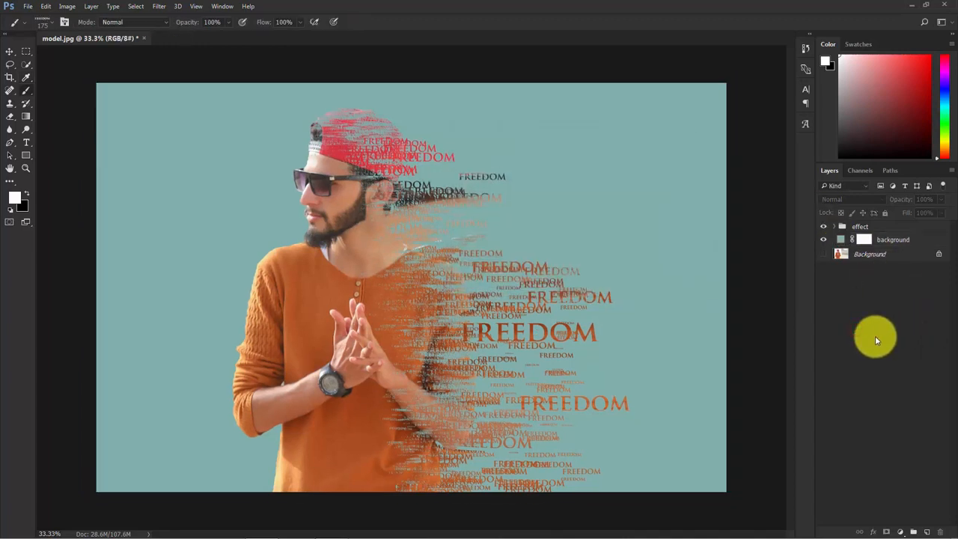
{"action": "left_click", "coordinate": [877, 226]}
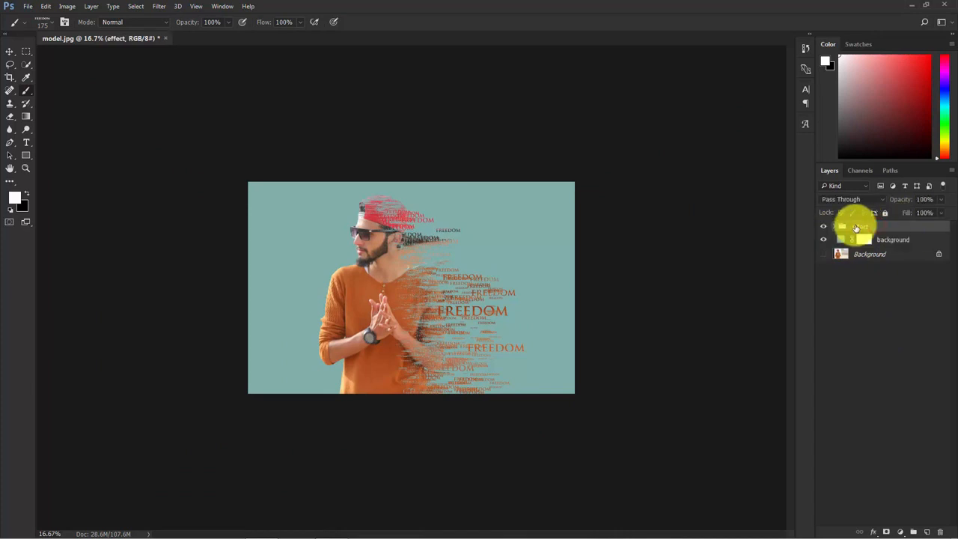
{"action": "left_click", "coordinate": [899, 532]}
{"action": "left_click", "coordinate": [872, 346]}
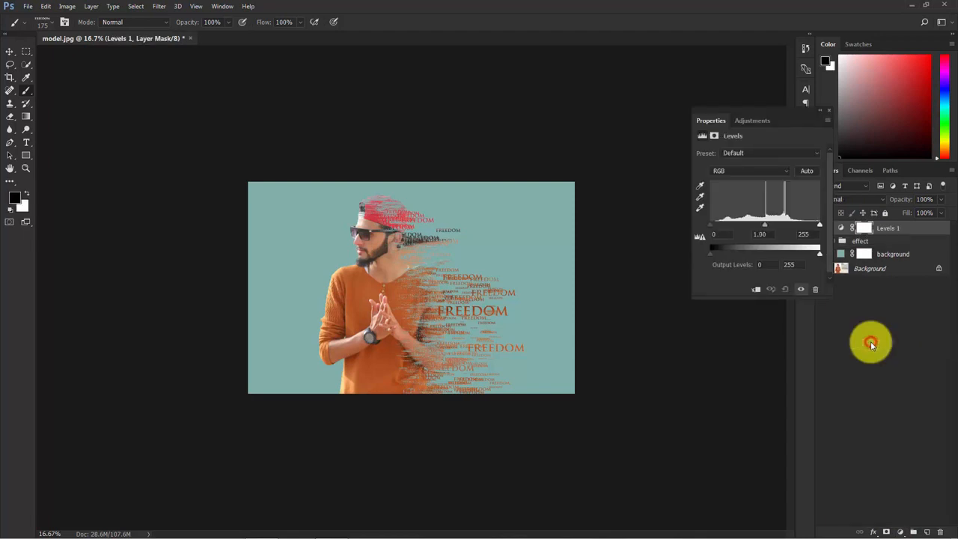
{"action": "left_click", "coordinate": [754, 290]}
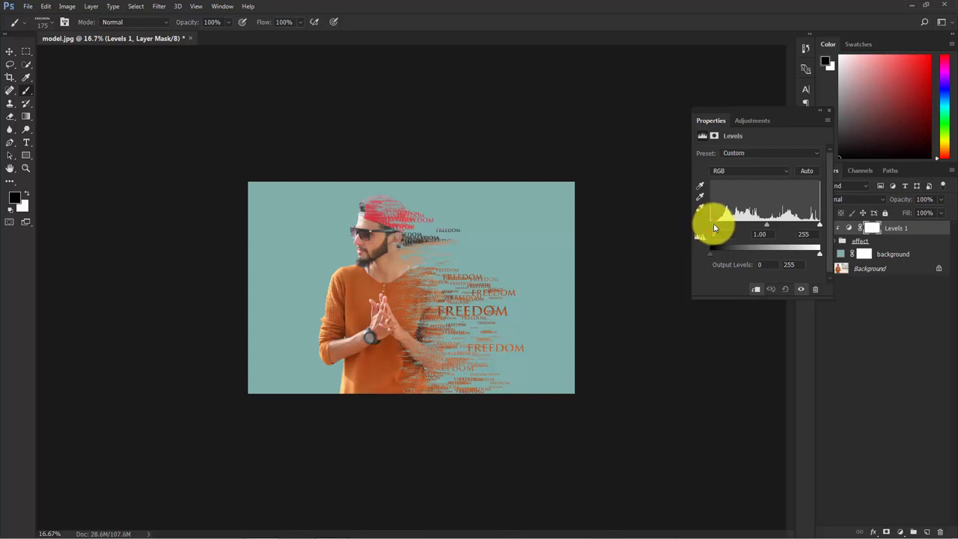
- Set the Levels black input to 63 and the midtone to 1.93, keeping the white input at 255
{"action": "left_click_drag", "start_coordinate": [713, 228], "coordinate": [729, 222]}
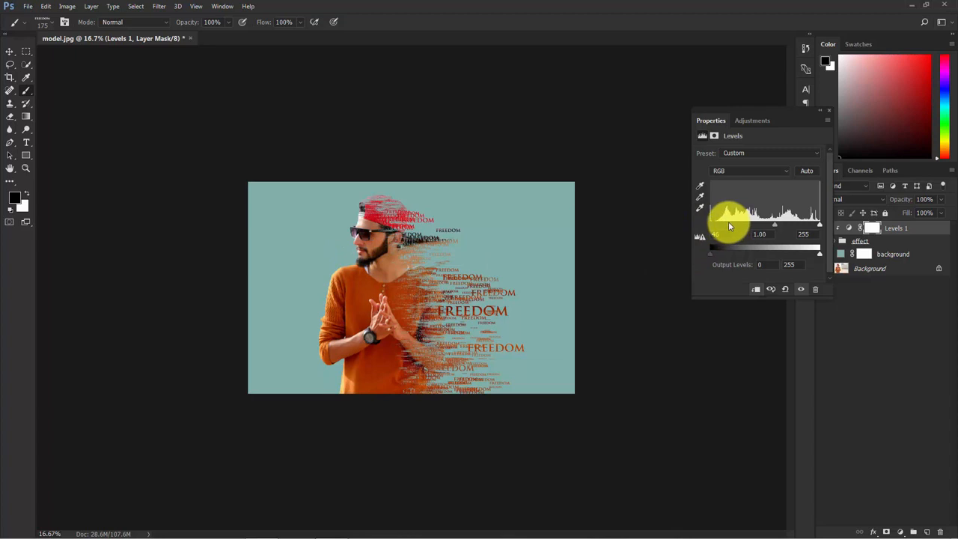
{"action": "left_click_drag", "start_coordinate": [730, 226], "coordinate": [741, 222]}
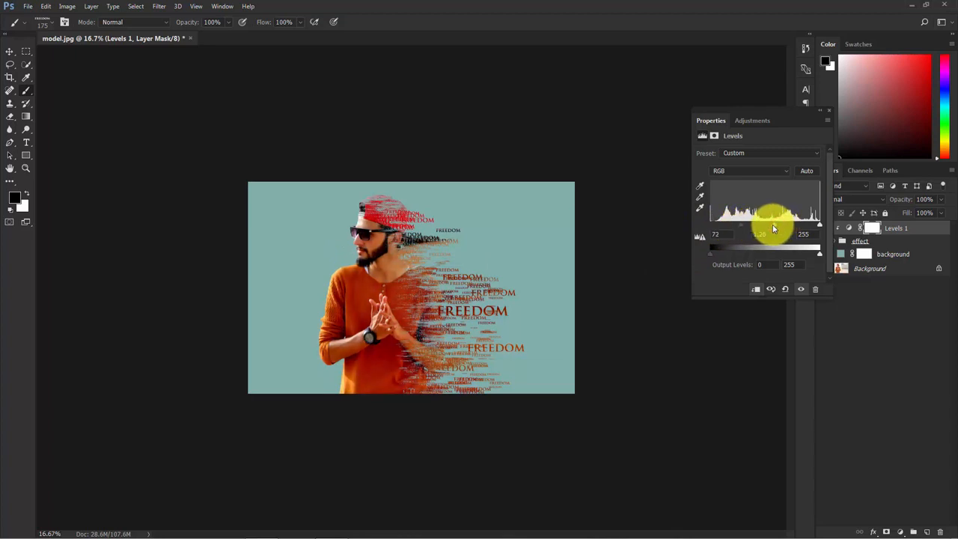
{"action": "left_click_drag", "start_coordinate": [774, 226], "coordinate": [738, 229]}
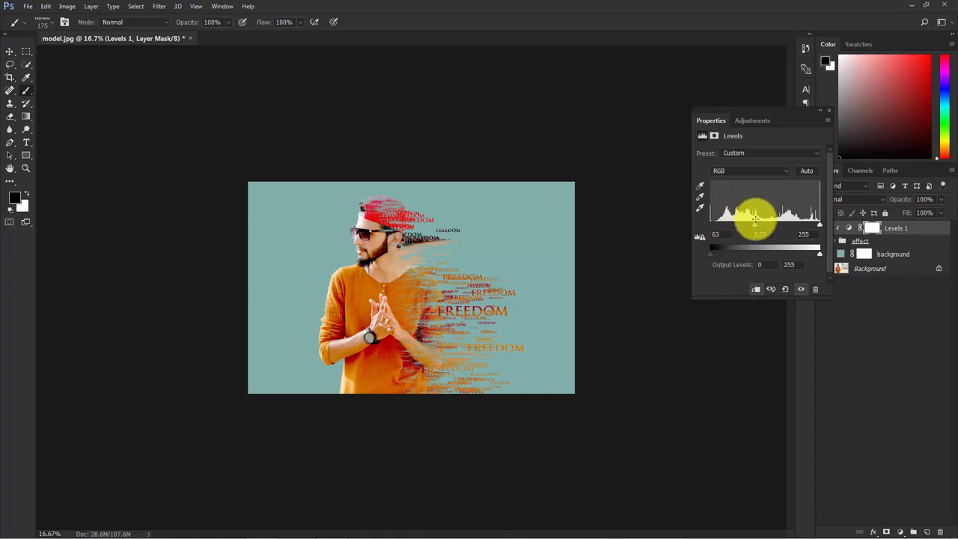
{"action": "left_click_drag", "start_coordinate": [756, 227], "coordinate": [759, 223]}
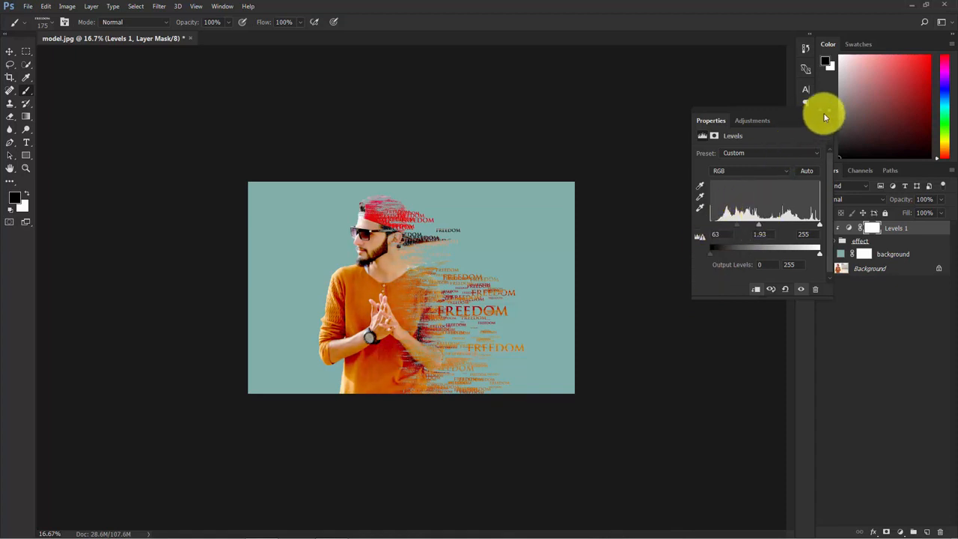
{"action": "left_click", "coordinate": [829, 110]}
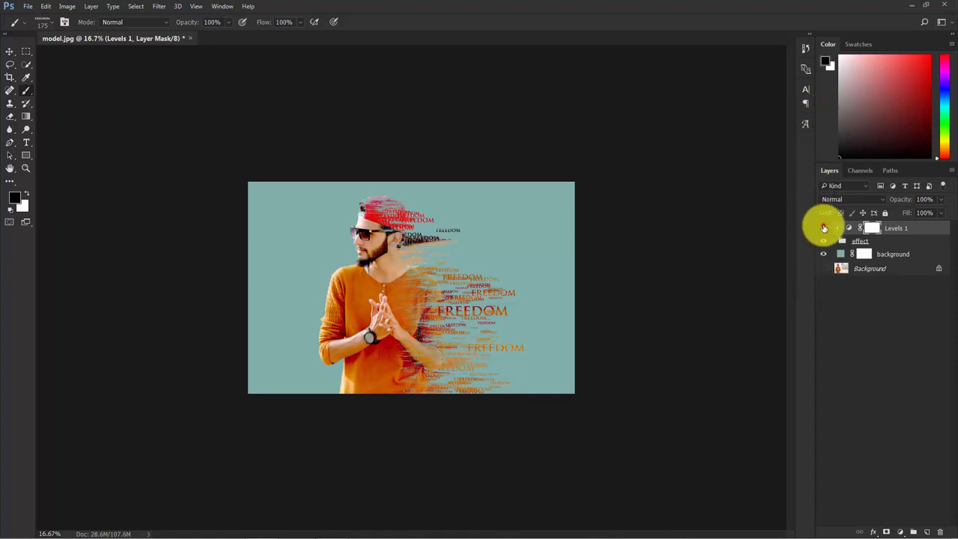
- Compare the composition with and without the Levels adjustment
{"action": "left_click", "coordinate": [824, 227]}
{"action": "key", "text": "ctrl+plus"}
{"action": "key", "text": "ctrl+plus"}
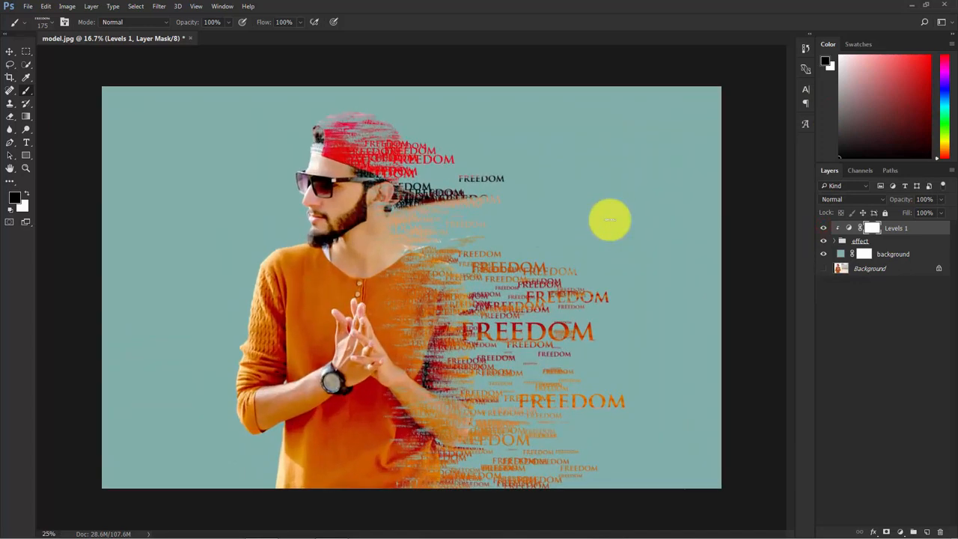
{"action": "left_click", "coordinate": [825, 228]}
{"action": "left_click", "coordinate": [825, 228]}
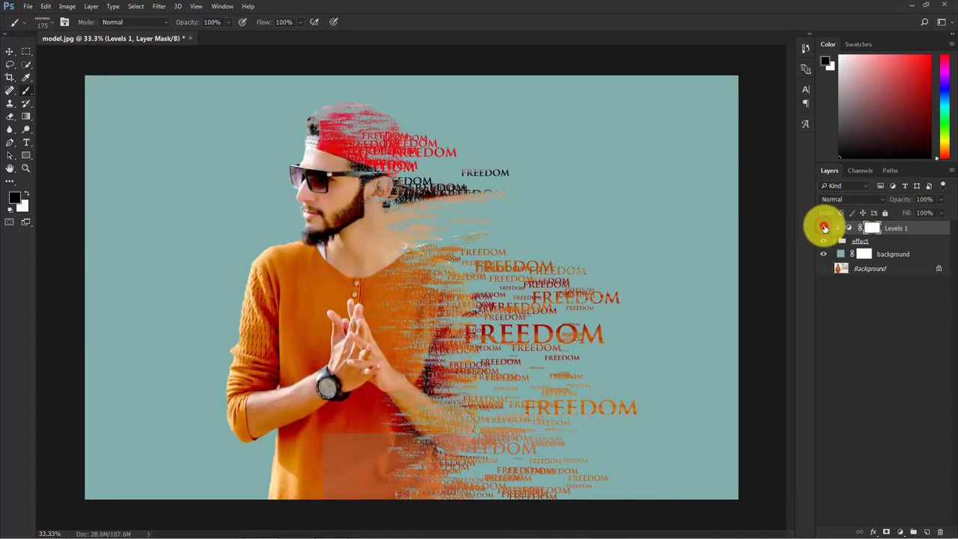
{"action": "left_click", "coordinate": [881, 364]}
- Create a new layer directly above the teal background fill layer and name it cloud
{"action": "key", "text": "ctrl+minus"}
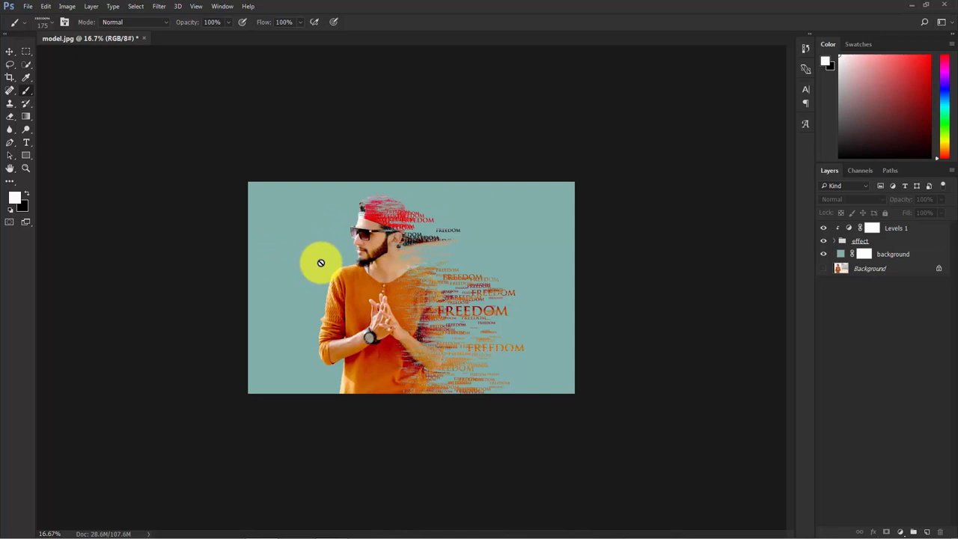
{"action": "left_click", "coordinate": [882, 255]}
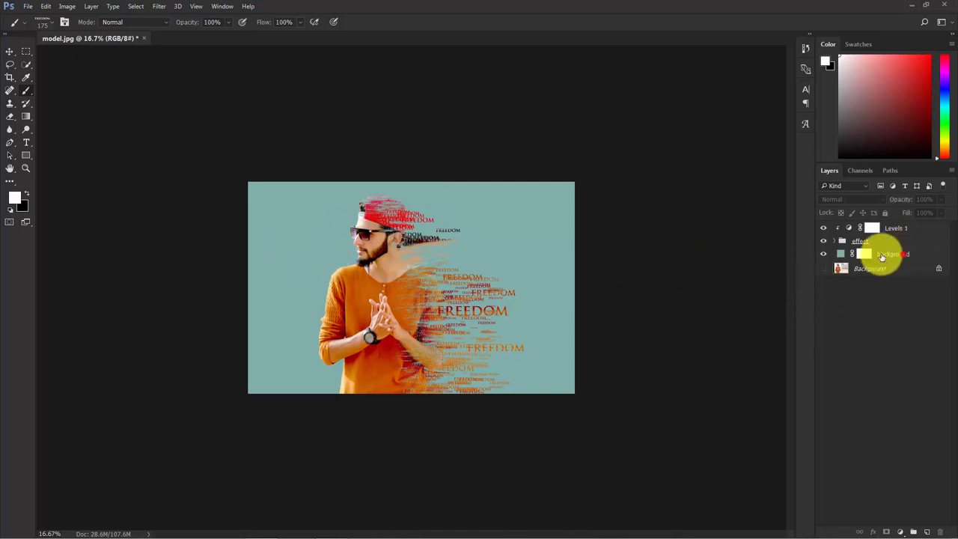
{"action": "left_click", "coordinate": [927, 532]}
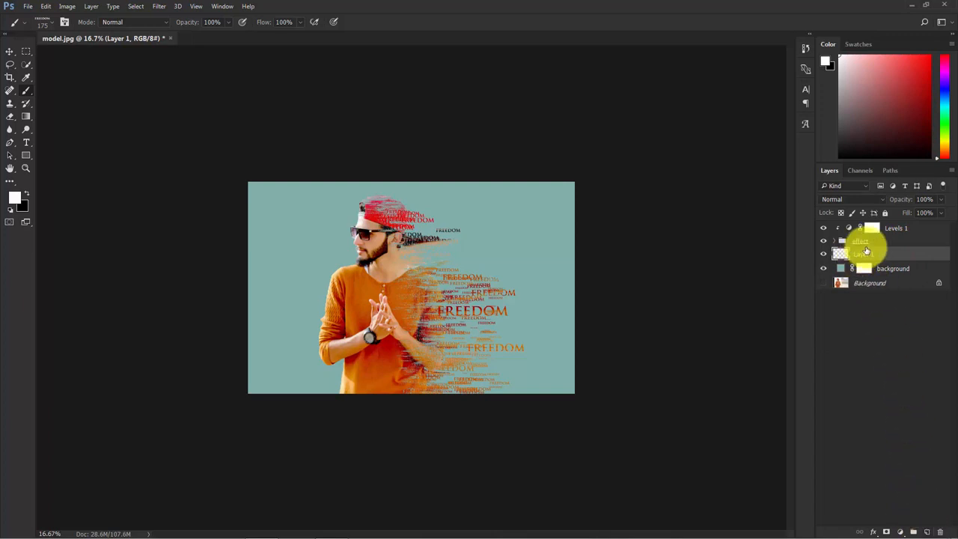
{"action": "double_click", "coordinate": [868, 257]}
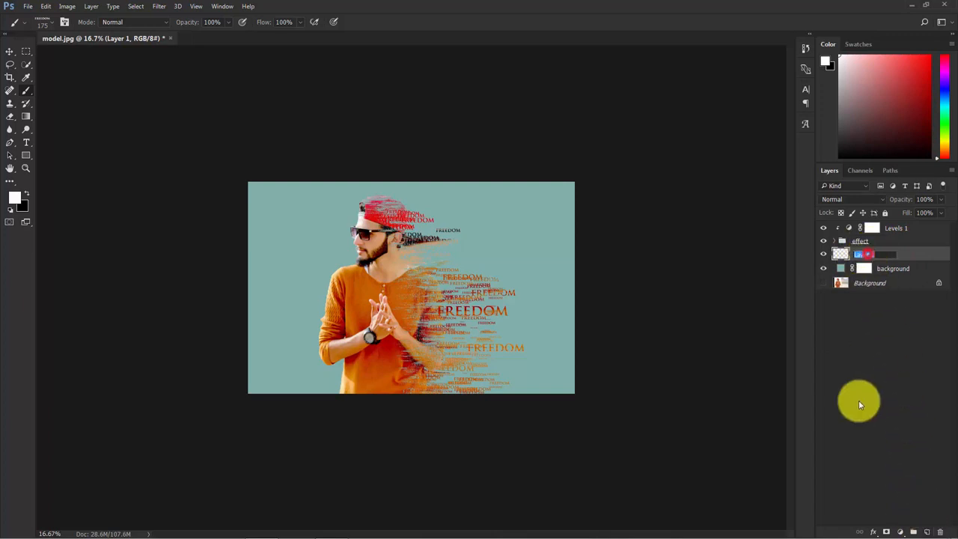
{"action": "type", "text": "cloud"}
{"action": "key", "text": "Return"}
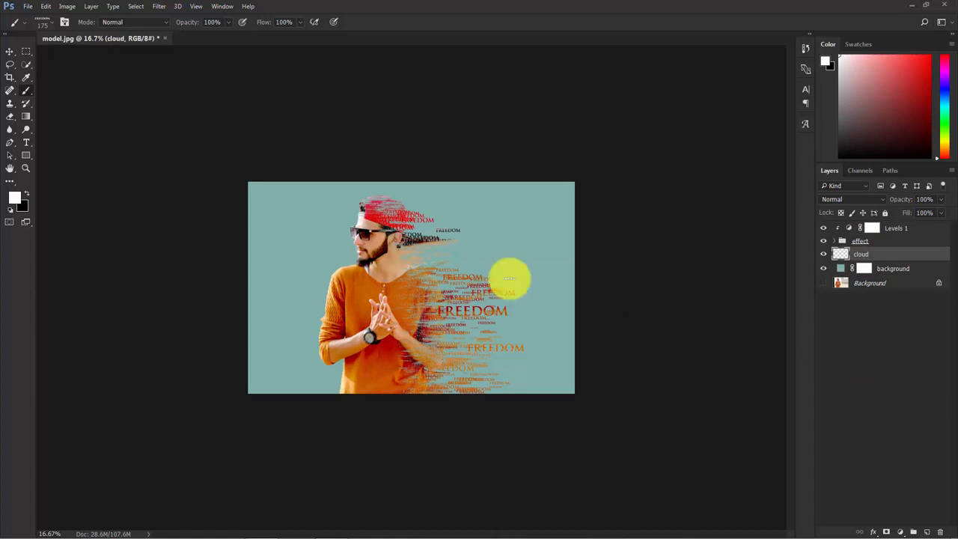
- Load the brush file cloud_brushes_by_painsi.abr from the tutorial folder for the Brush tool
{"action": "left_click", "coordinate": [25, 90]}
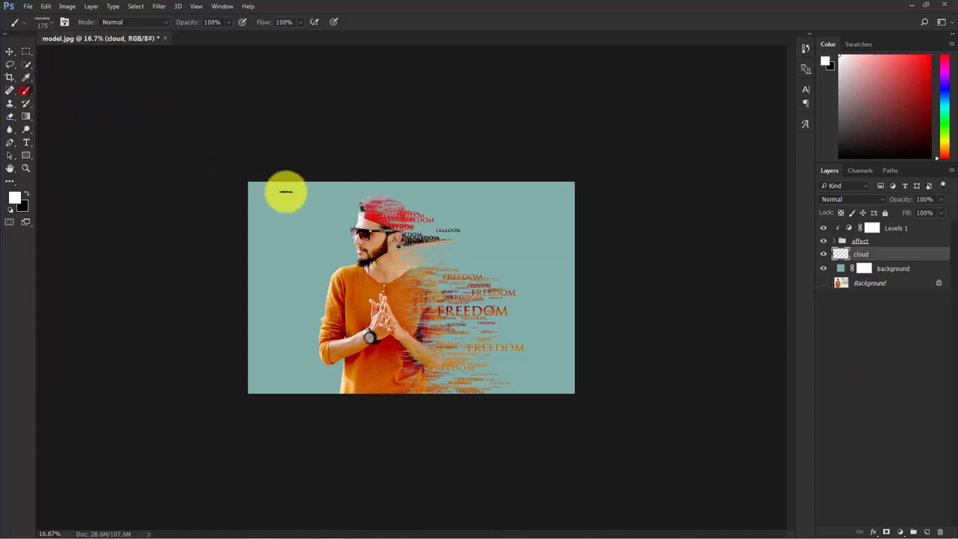
{"action": "right_click", "coordinate": [342, 234]}
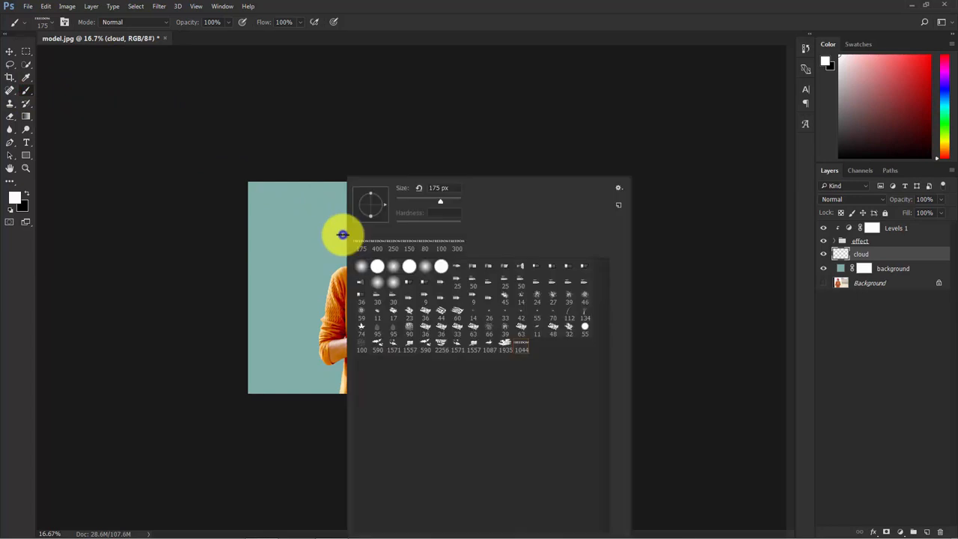
{"action": "left_click", "coordinate": [619, 191]}
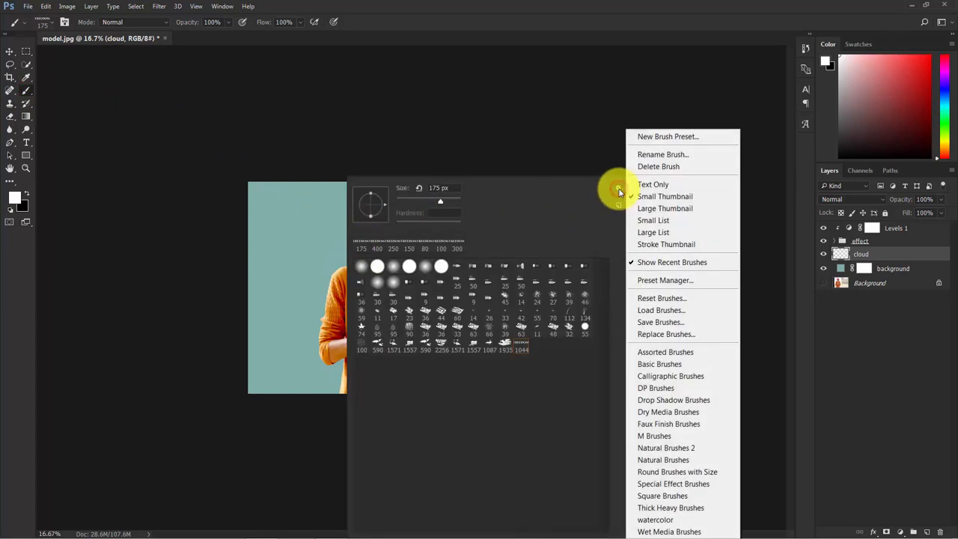
{"action": "left_click", "coordinate": [649, 310]}
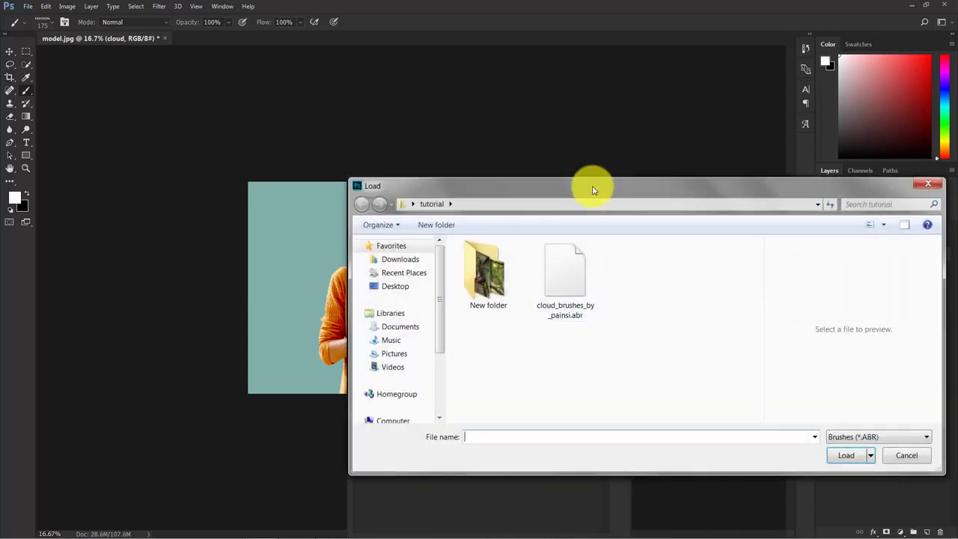
{"action": "left_click_drag", "start_coordinate": [593, 185], "coordinate": [465, 164]}
{"action": "left_click", "coordinate": [429, 279]}
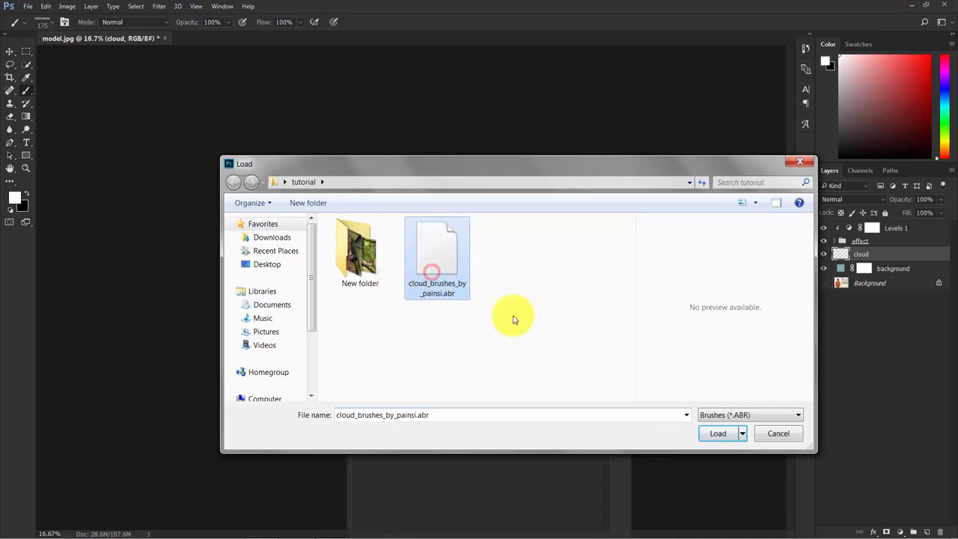
{"action": "left_click", "coordinate": [716, 435]}
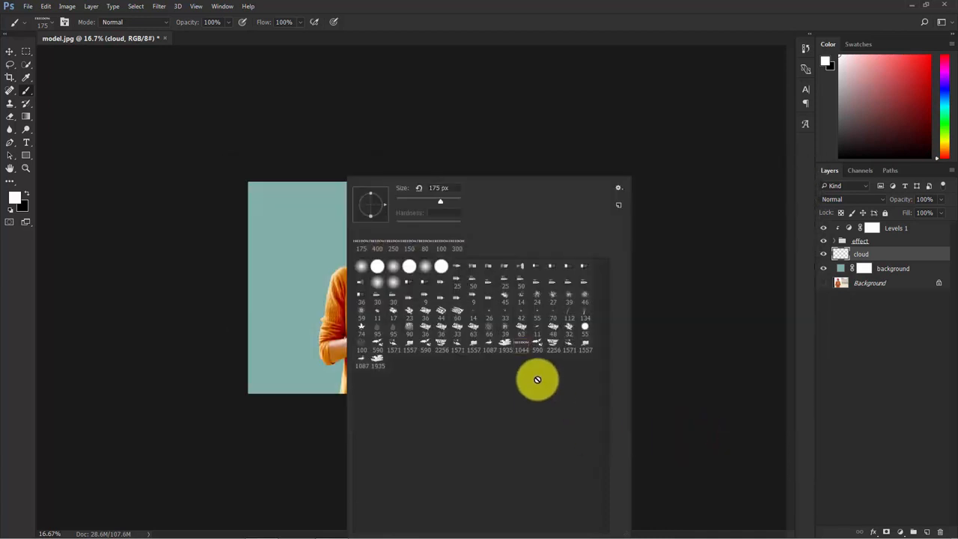
- Try the newly loaded cloud brushes and select the 590 px cloud tip for the cloud layer
{"action": "left_click", "coordinate": [570, 345]}
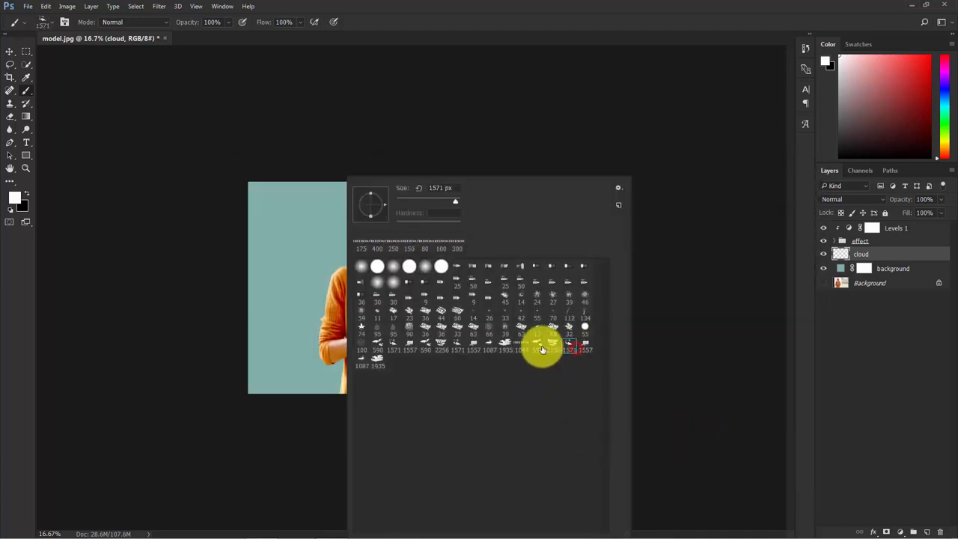
{"action": "left_click", "coordinate": [587, 346]}
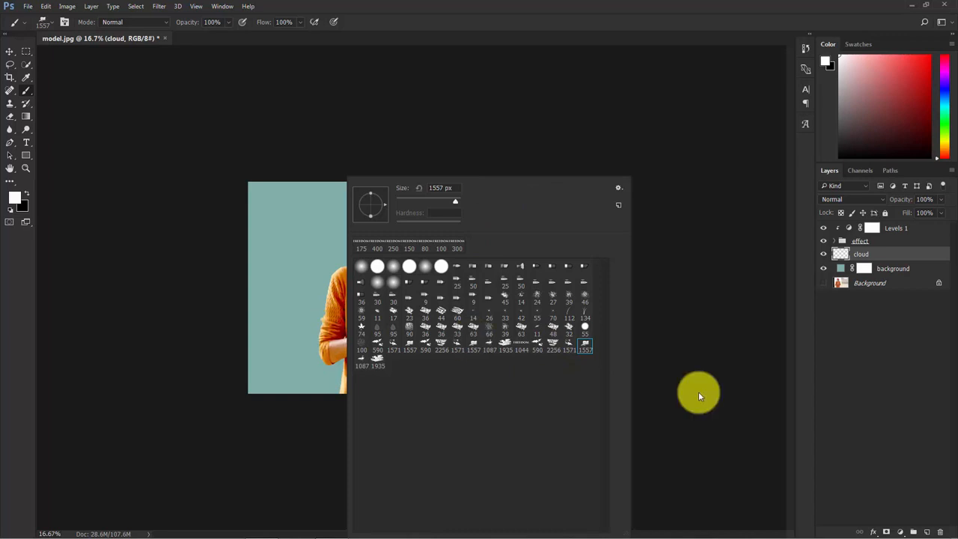
{"action": "key", "text": "comma"}
{"action": "key", "text": "comma"}
{"action": "key", "text": "comma"}
{"action": "left_click", "coordinate": [574, 144]}
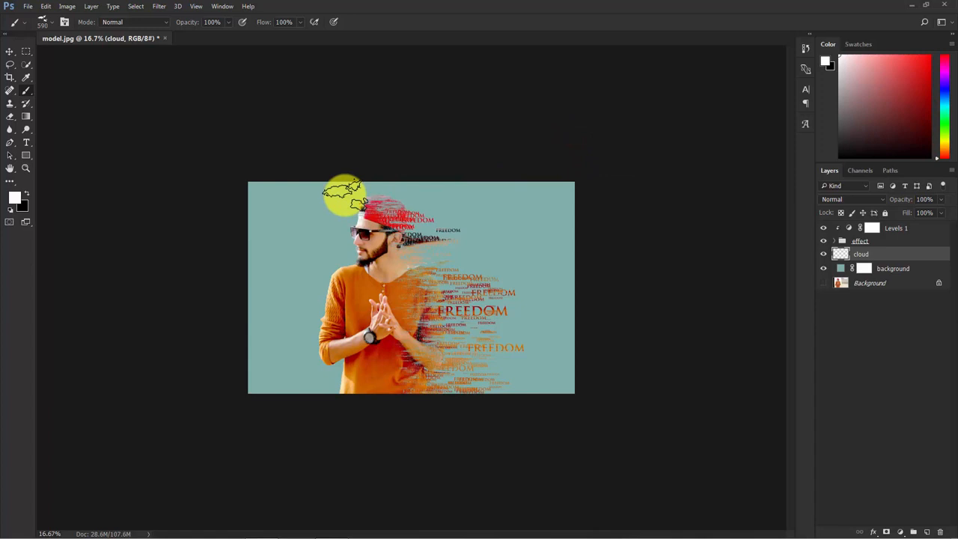
{"action": "key", "text": "ctrl+plus"}
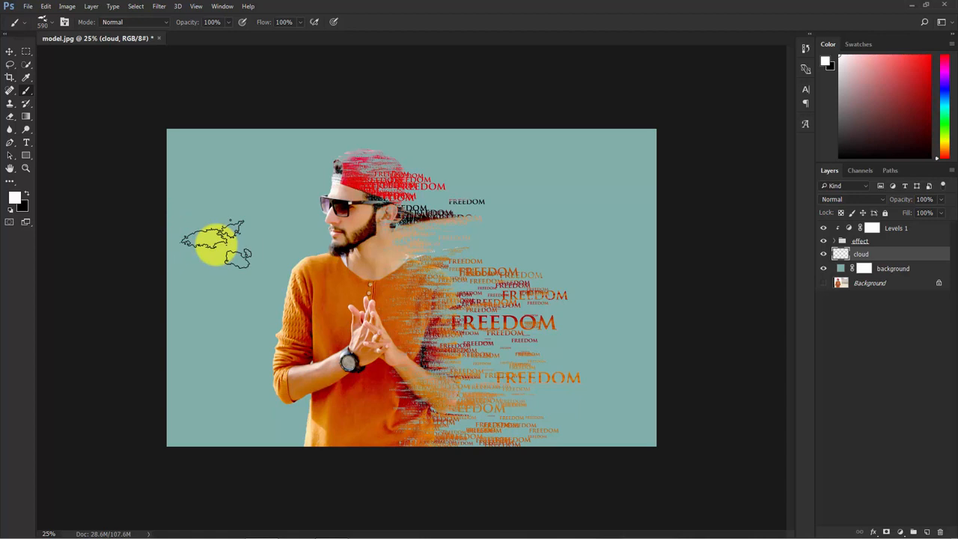
- Try stamping a cloud beside the man's face with the current cloud tip enlarged to 1100 px, and undo each stamp
{"action": "key", "text": "bracketright"}
{"action": "key", "text": "bracketright"}
{"action": "key", "text": "bracketright"}
{"action": "key", "text": "bracketright"}
{"action": "key", "text": "bracketright"}
{"action": "key", "text": "bracketright"}
{"action": "left_click", "coordinate": [238, 244]}
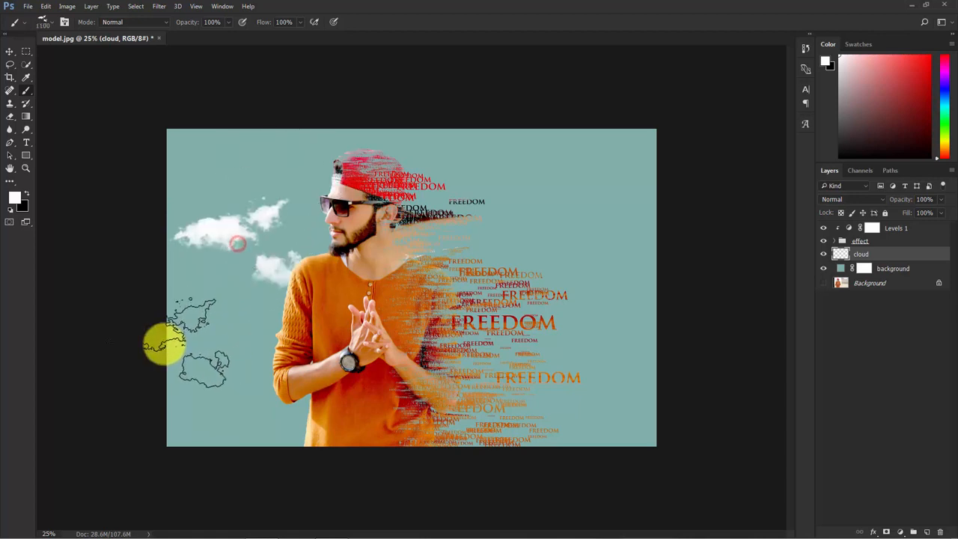
{"action": "key", "text": "ctrl+z"}
{"action": "left_click", "coordinate": [207, 237]}
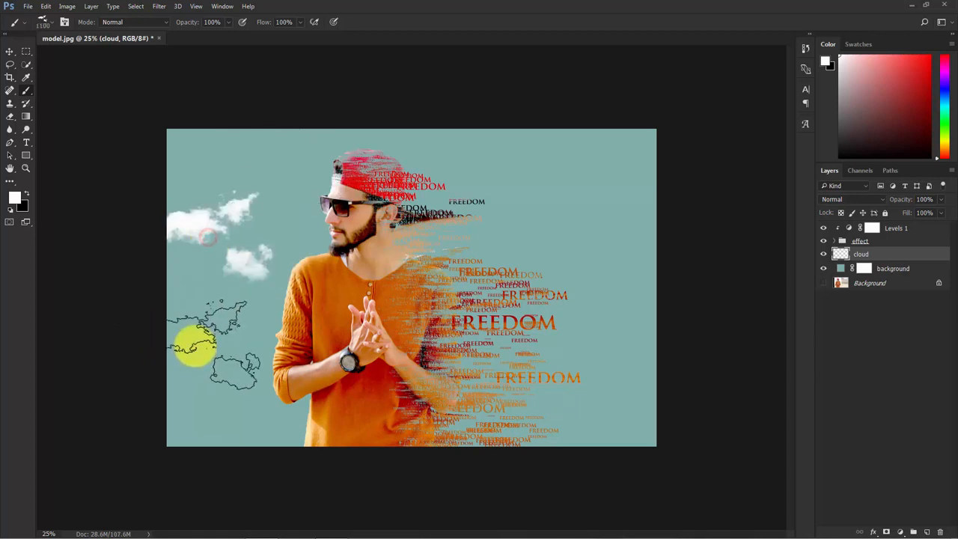
{"action": "key", "text": "ctrl+z"}
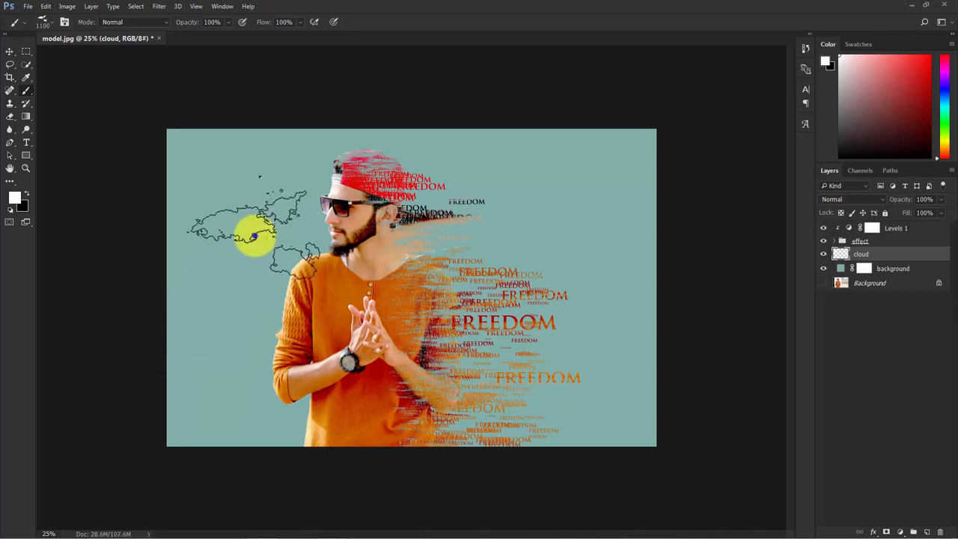
- Try the 1571 px cloud tip, reduced to 1300 px, for the cloud beside the man's face
{"action": "right_click", "coordinate": [252, 233]}
{"action": "left_click", "coordinate": [480, 344]}
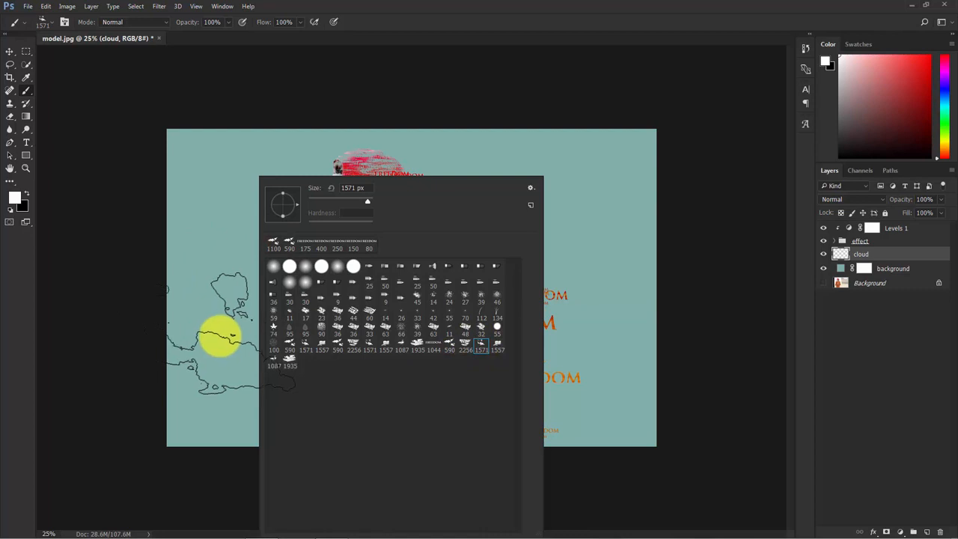
{"action": "left_click", "coordinate": [220, 337]}
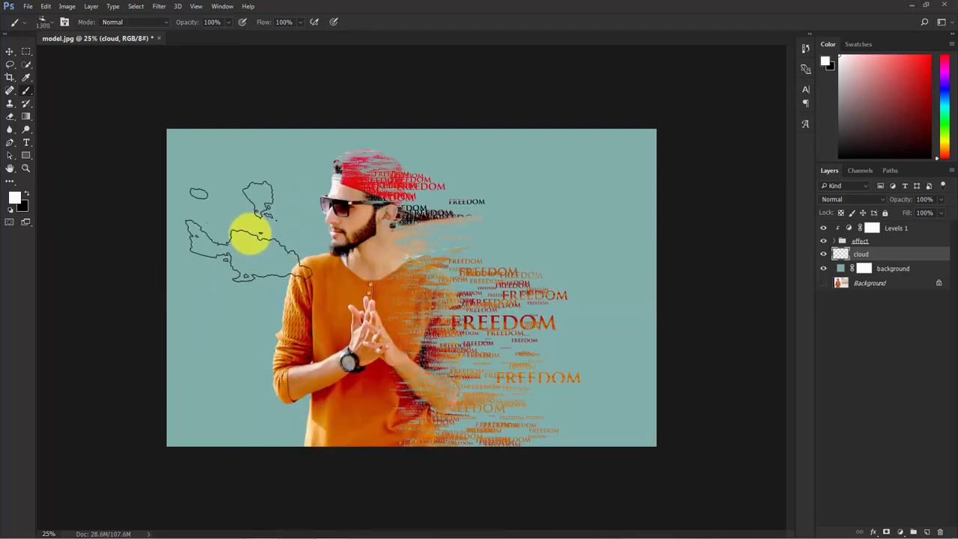
{"action": "left_click", "coordinate": [250, 234]}
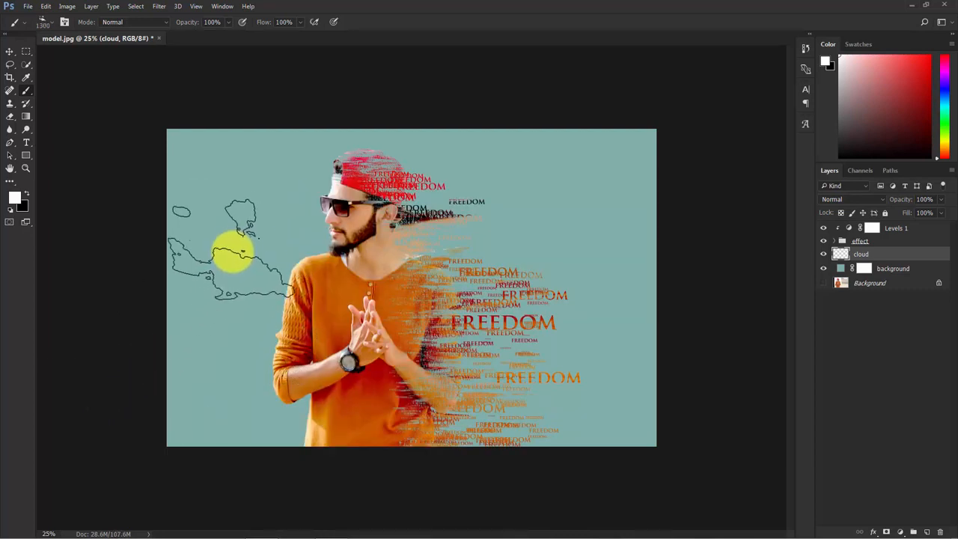
- Stamp a white cloud in front of the man's face using the 1087 px cloud tip enlarged to 1200 px
{"action": "right_click", "coordinate": [236, 247]}
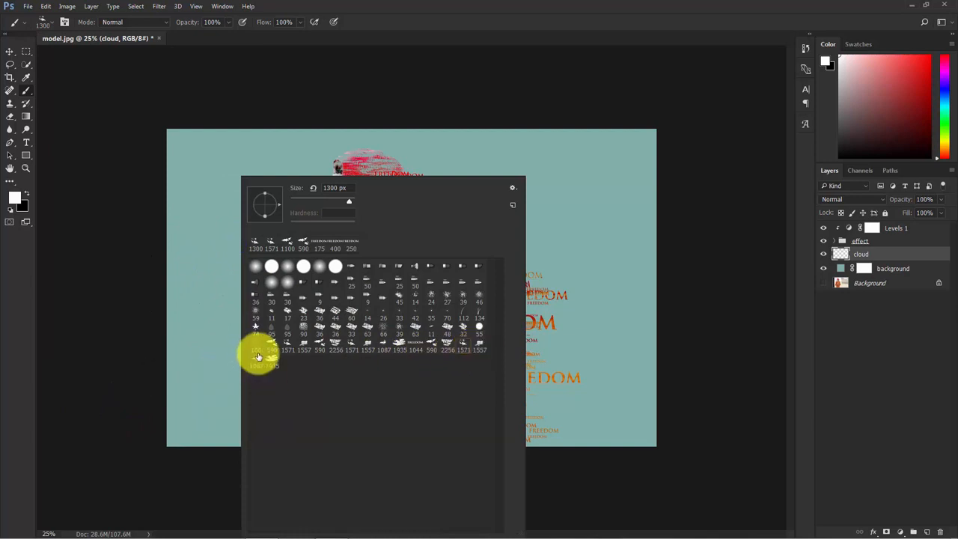
{"action": "left_click", "coordinate": [432, 344]}
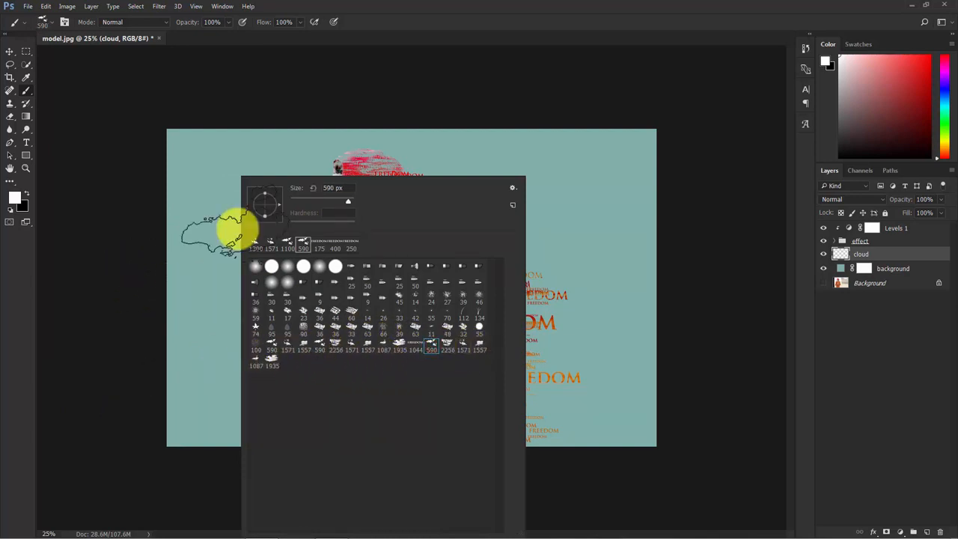
{"action": "key", "text": "Escape"}
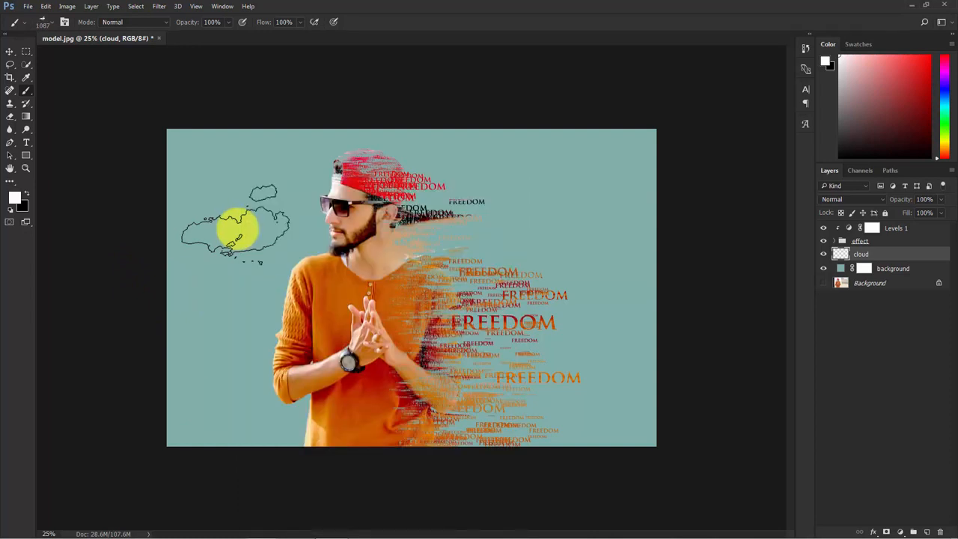
{"action": "left_click", "coordinate": [235, 227]}
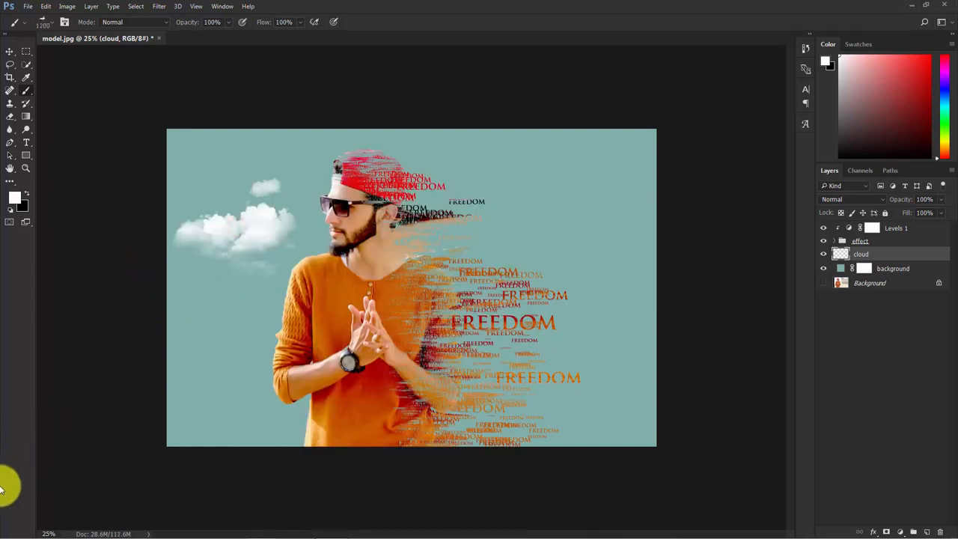
- Stamp a large cloud across the canvas's upper-right corner with the 1935 px cloud tip
{"action": "right_click", "coordinate": [352, 307]}
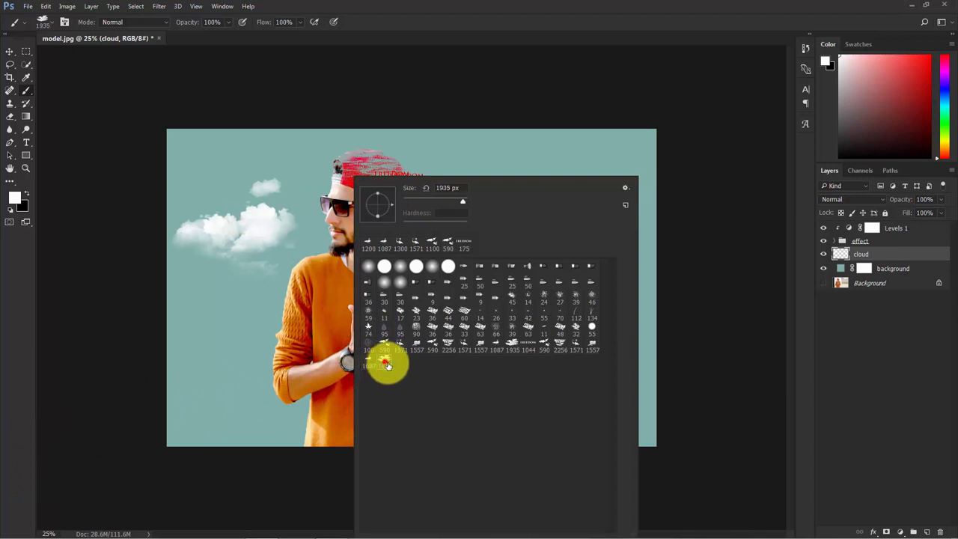
{"action": "left_click", "coordinate": [387, 365]}
{"action": "left_click", "coordinate": [591, 107]}
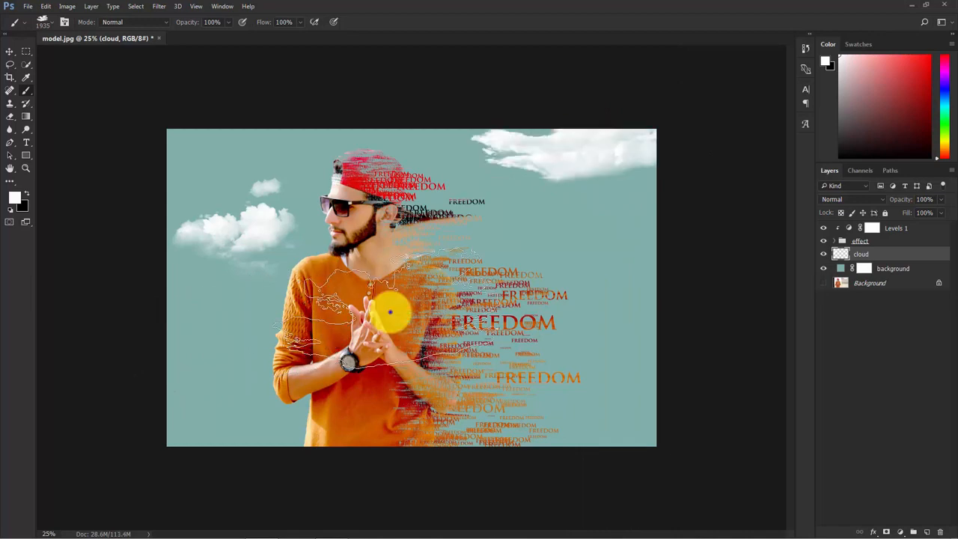
- Try the 1557 px and 590 px cloud tips in the empty area beside the man's sleeve
{"action": "right_click", "coordinate": [392, 312]}
{"action": "left_click", "coordinate": [634, 346]}
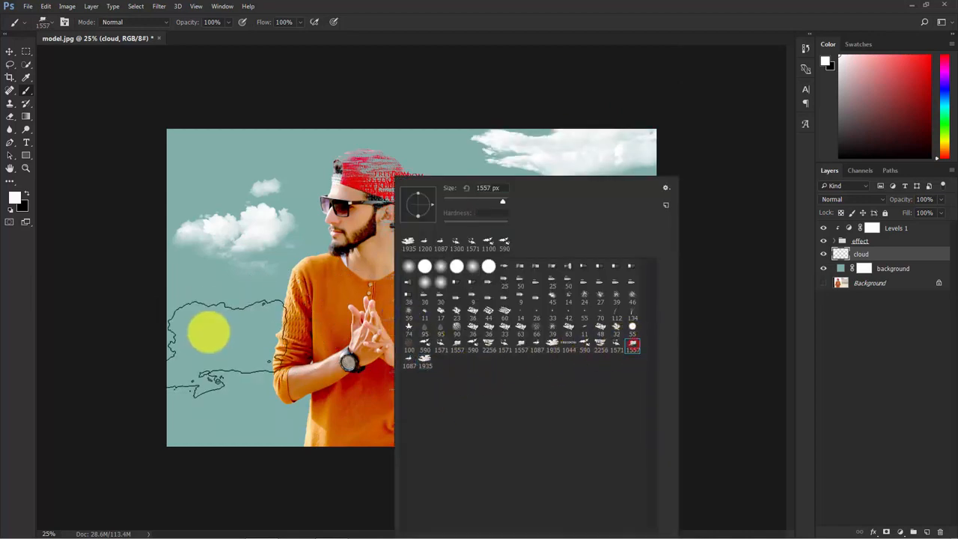
{"action": "left_click", "coordinate": [187, 361]}
{"action": "key", "text": "ctrl+z"}
{"action": "right_click", "coordinate": [404, 323]}
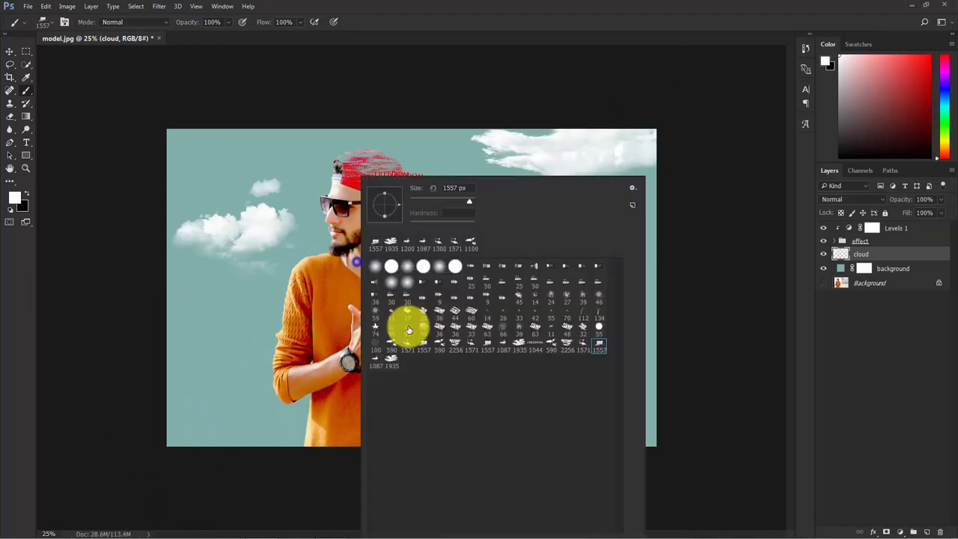
{"action": "left_click", "coordinate": [552, 344]}
{"action": "left_click", "coordinate": [236, 302]}
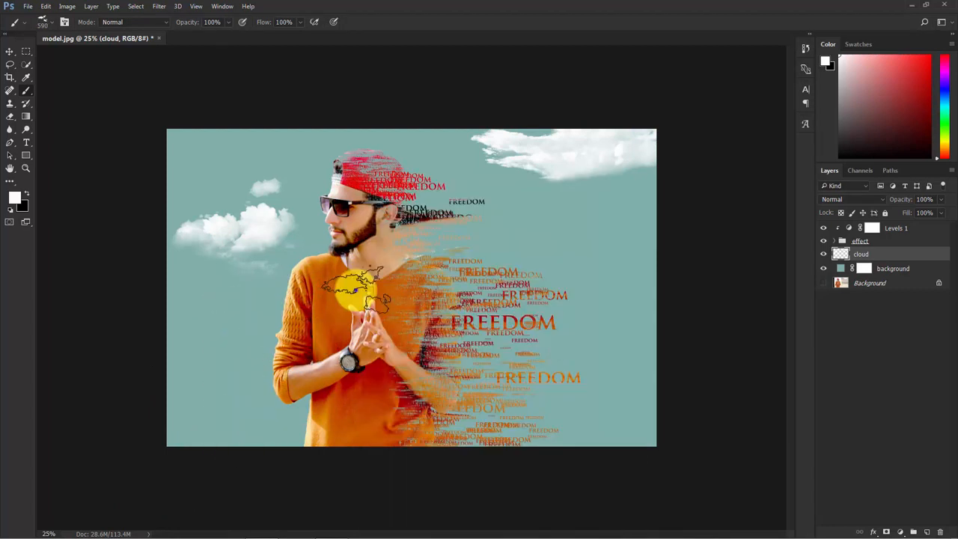
- Stamp a cloud in the canvas's lower-left corner with the 1087 px cloud tip, and a smaller one at 700 px in the lower-right corner
{"action": "right_click", "coordinate": [355, 291]}
{"action": "left_click", "coordinate": [375, 362]}
{"action": "left_click", "coordinate": [221, 321]}
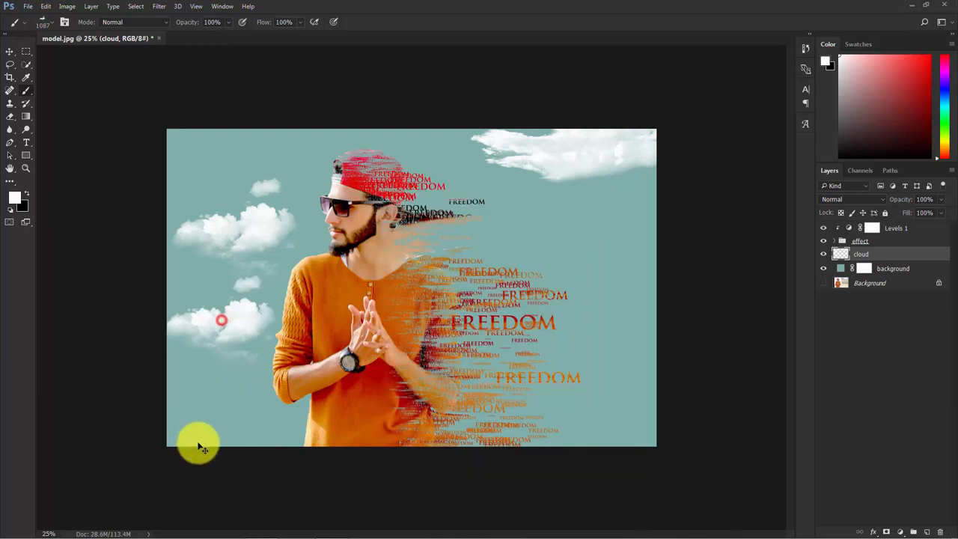
{"action": "key", "text": "ctrl+z"}
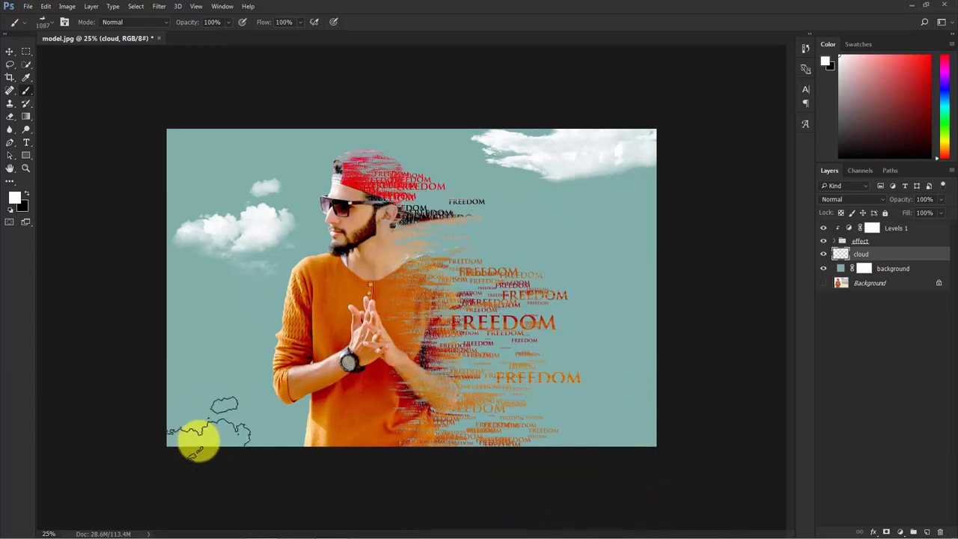
{"action": "left_click", "coordinate": [199, 444]}
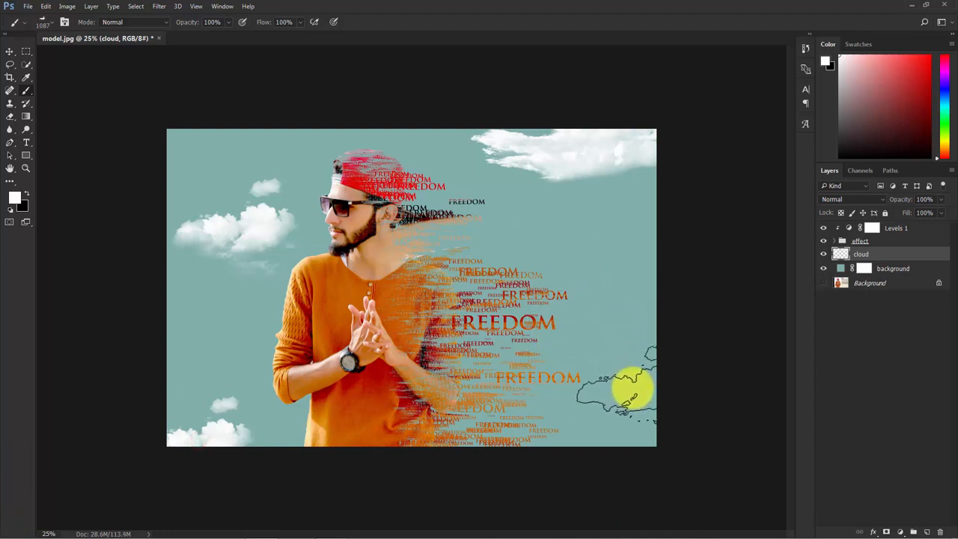
{"action": "left_click", "coordinate": [633, 433]}
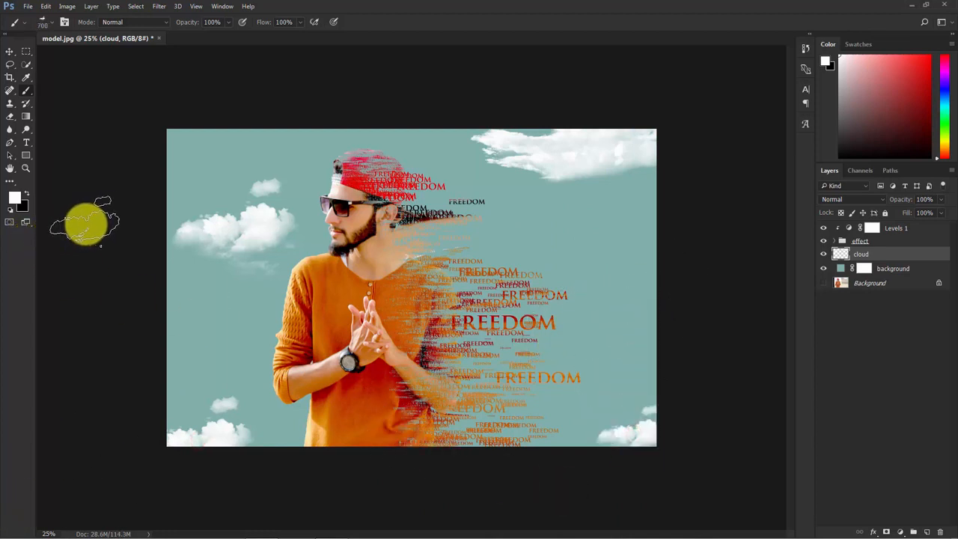
- Compare the finished composition with the original Background photo by isolating that layer and restoring all layers, and examine the result
{"action": "left_click", "coordinate": [861, 346]}
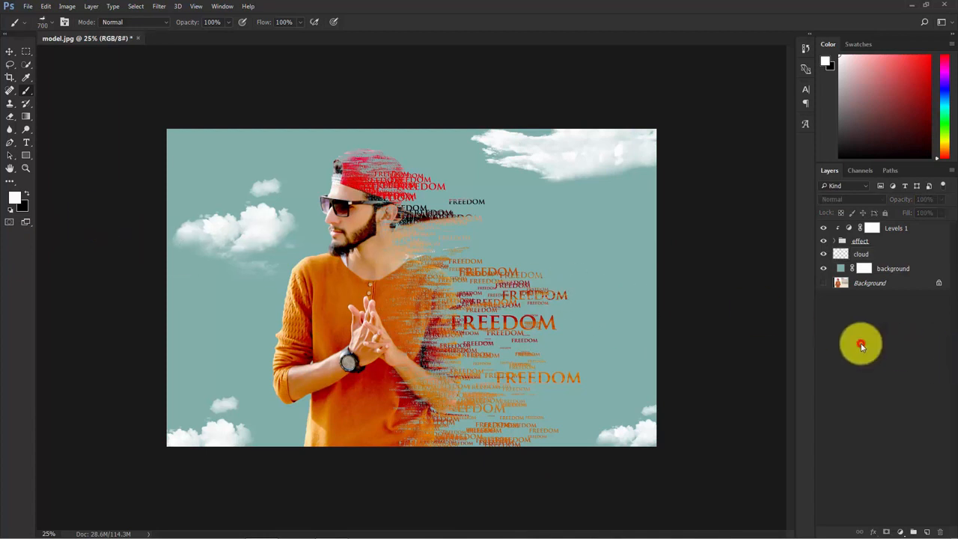
{"action": "key", "text": "ctrl+minus"}
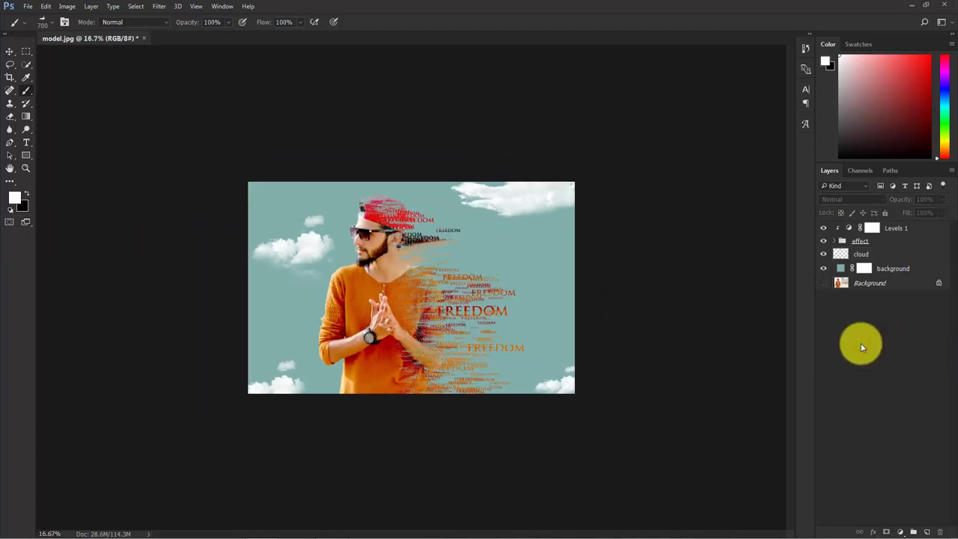
{"action": "left_click", "coordinate": [824, 284], "text": "alt"}
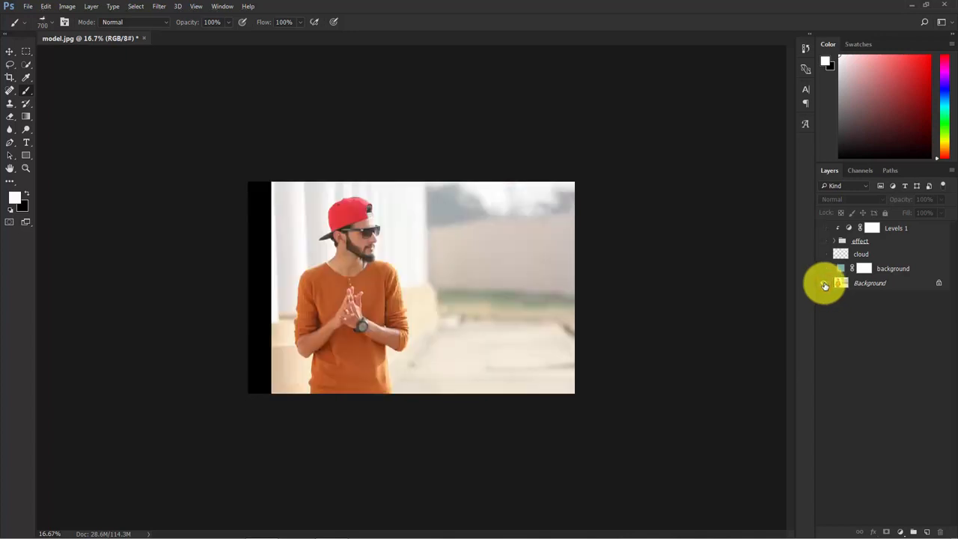
{"action": "left_click", "coordinate": [824, 285], "text": "alt"}
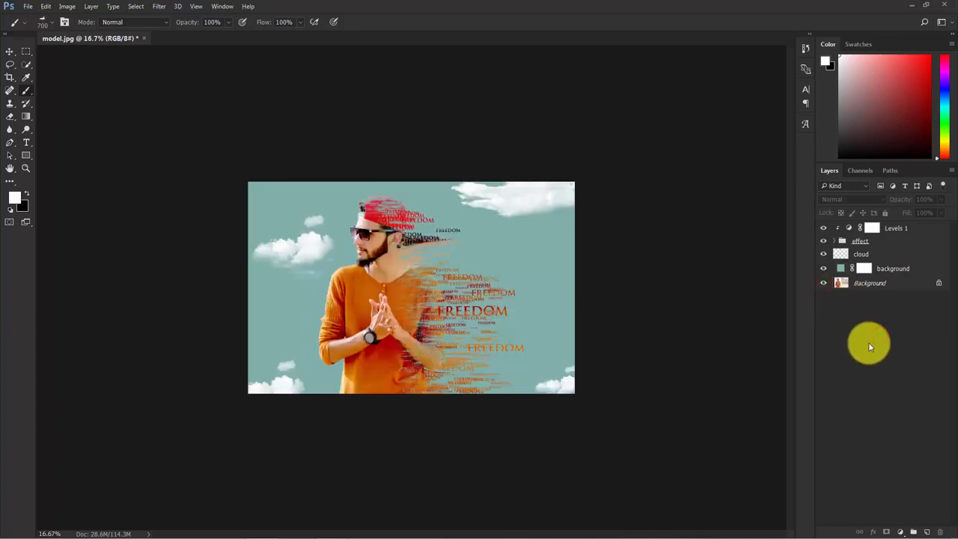
{"action": "key", "text": "ctrl+plus"}
{"action": "key", "text": "ctrl+plus"}
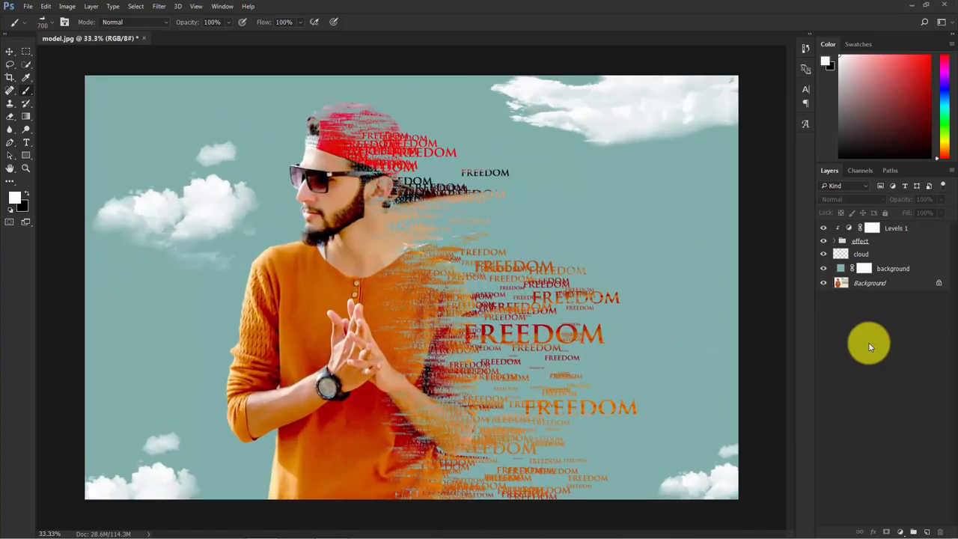